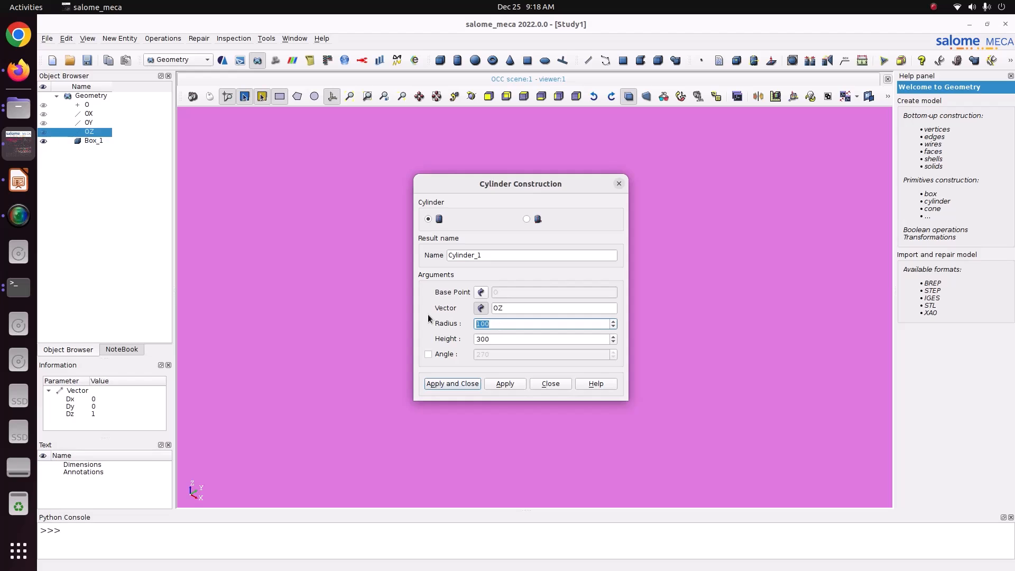
Enter radius 1 and height 1 for the OZ cylinder and apply to create Cylinder_1.
{"action": "type", "text": "1"}
{"action": "key", "text": "Tab"}
{"action": "type", "text": "1"}
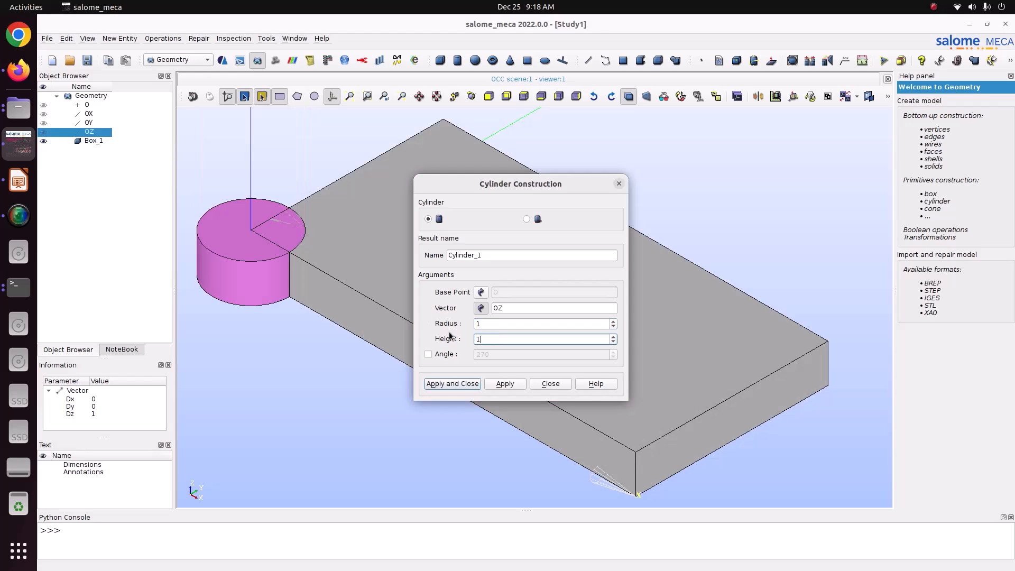
{"action": "left_click", "coordinate": [471, 96]}
{"action": "left_click_drag", "start_coordinate": [455, 124], "coordinate": [367, 361]}
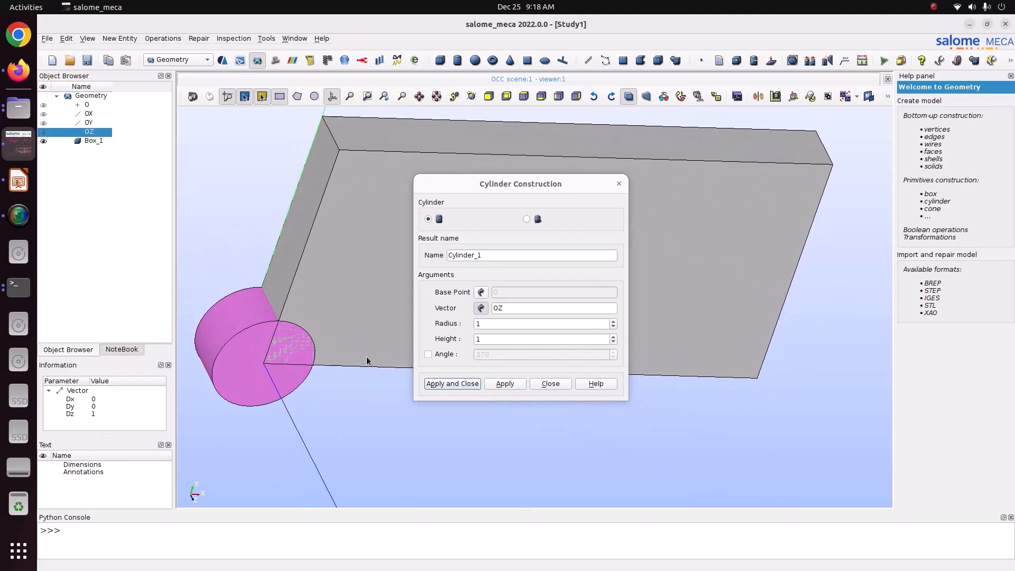
{"action": "left_click", "coordinate": [446, 386]}
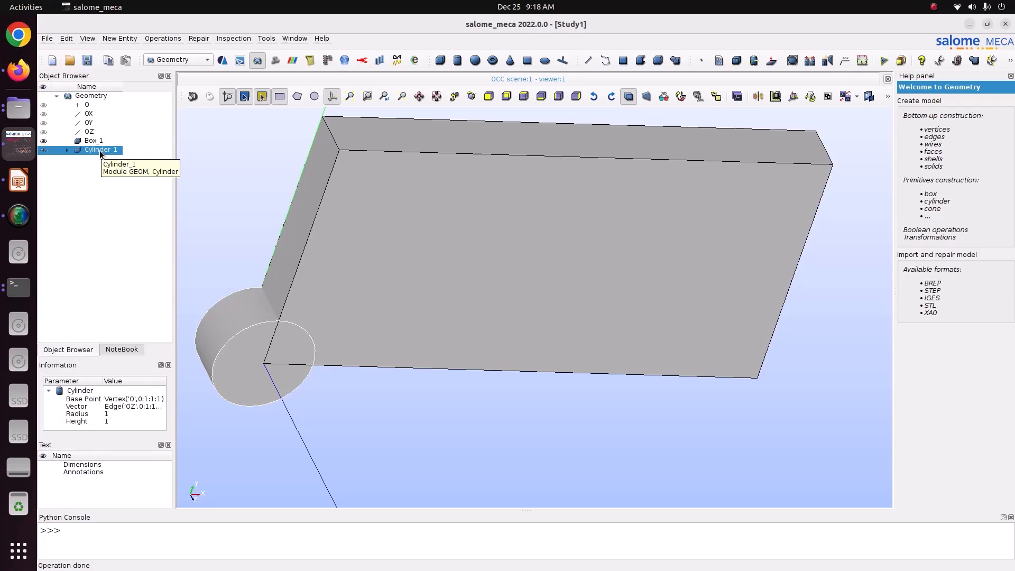
Set up a copied translation of Cylinder_1 with Dx 5 and Dy 2.5.
{"action": "left_click", "coordinate": [173, 39]}
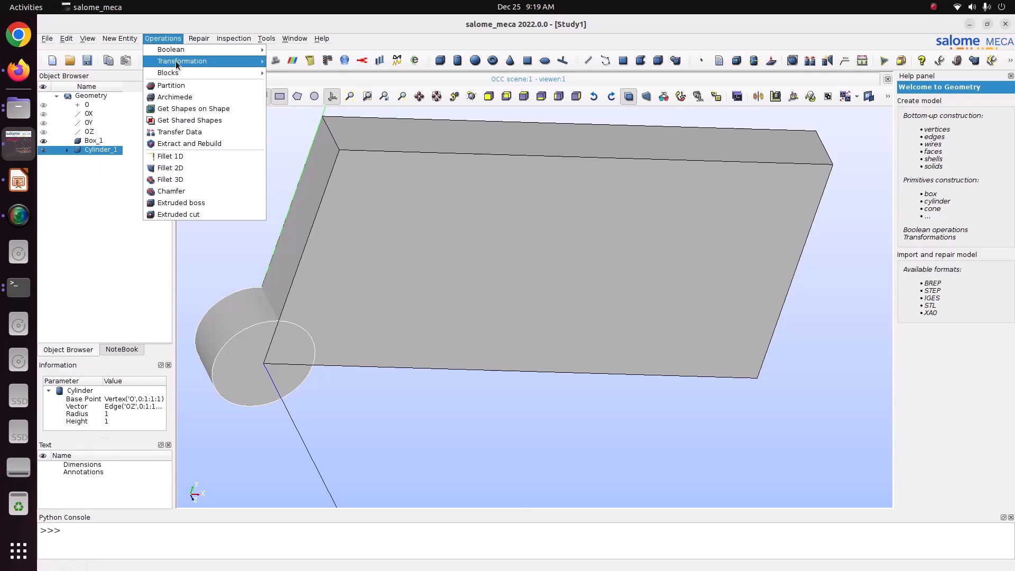
{"action": "mouse_move", "coordinate": [176, 64]}
{"action": "left_click", "coordinate": [319, 64]}
{"action": "left_click_drag", "start_coordinate": [560, 138], "coordinate": [806, 128]}
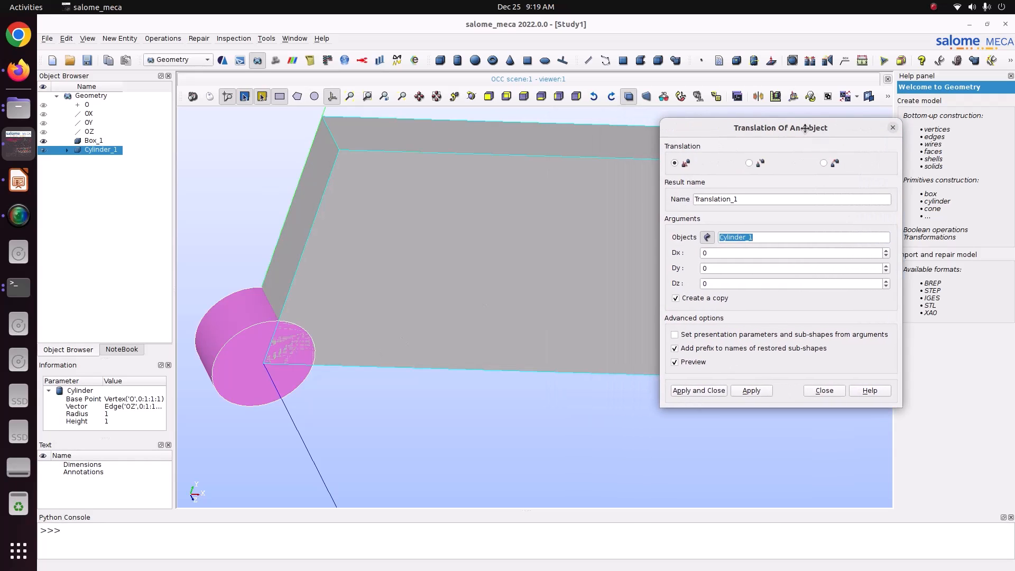
{"action": "key", "text": "Tab"}
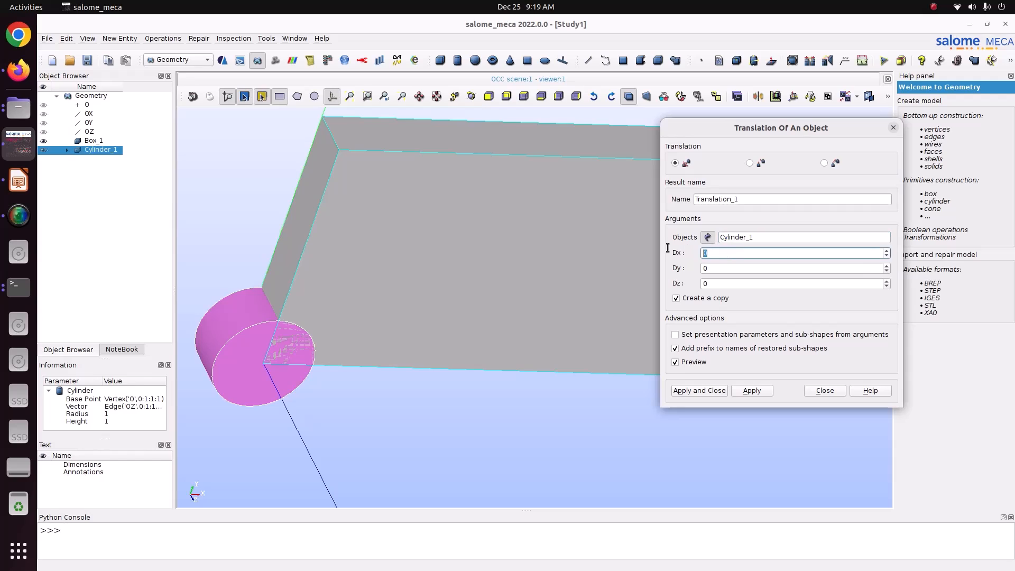
{"action": "type", "text": "5"}
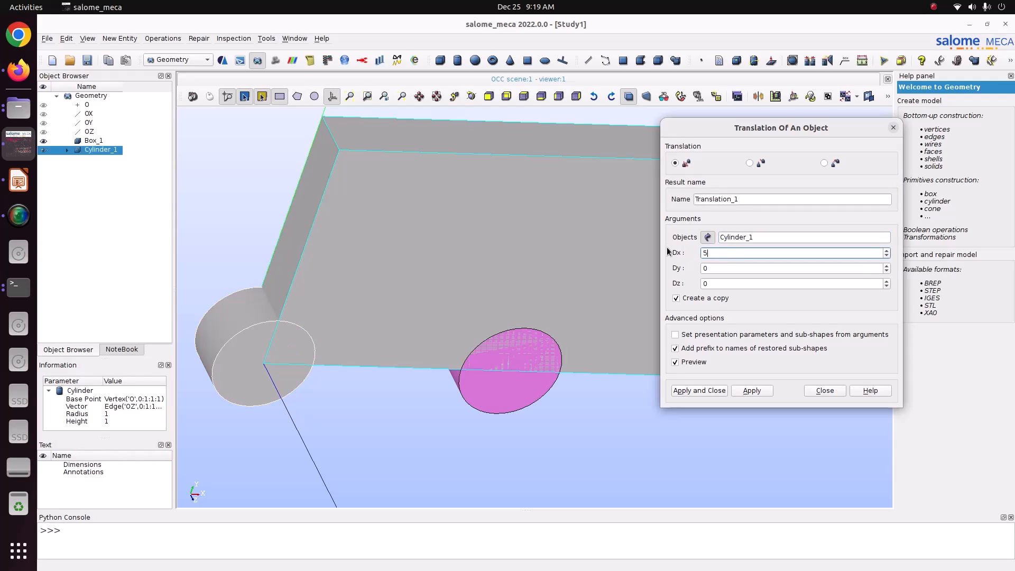
{"action": "key", "text": "Tab"}
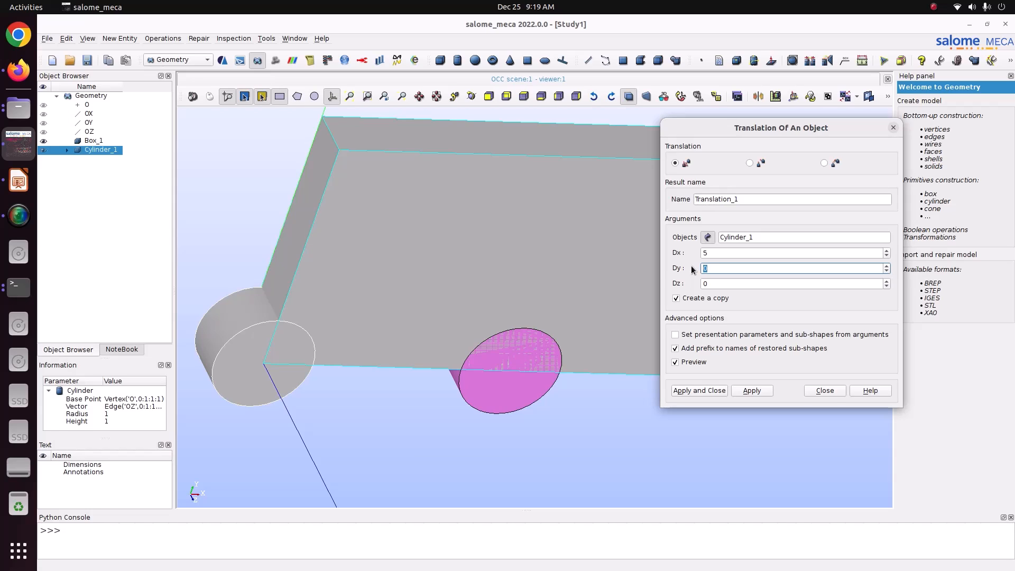
{"action": "type", "text": "2.5"}
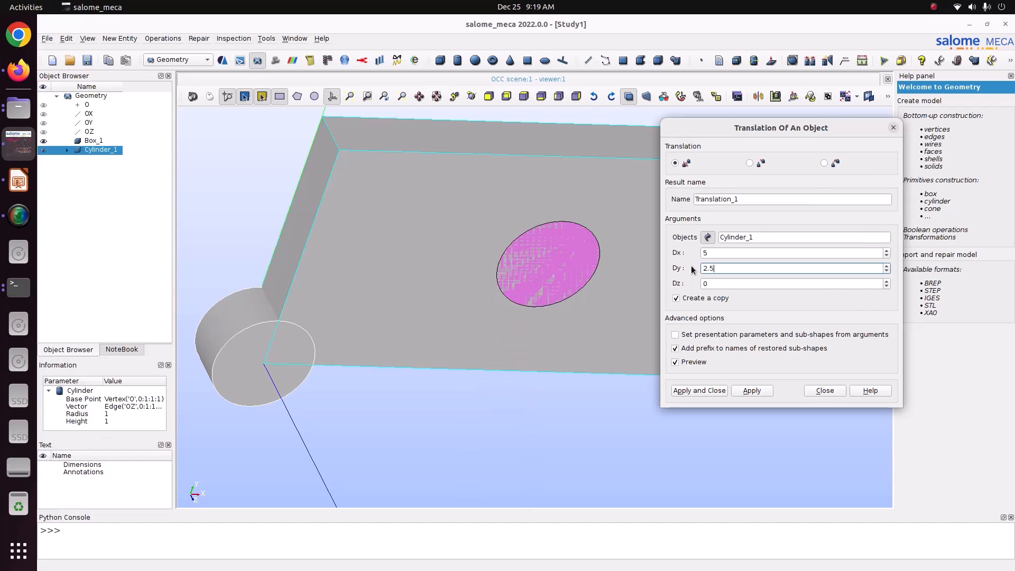
Create Translation_1 after checking the model view, then select Box_1 to check its dimensions.
{"action": "left_click_drag", "start_coordinate": [778, 135], "coordinate": [862, 132]}
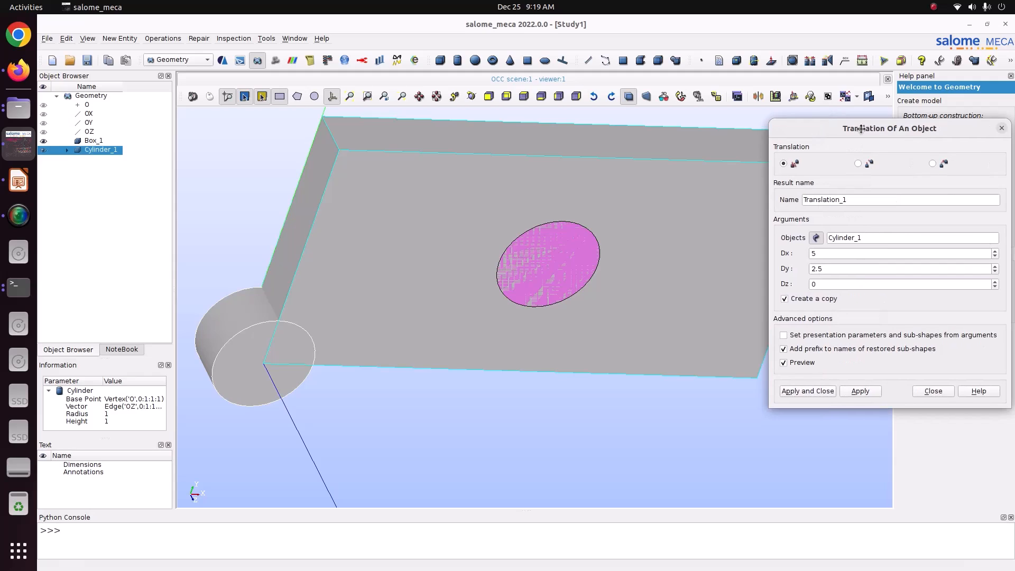
{"action": "left_click", "coordinate": [472, 98]}
{"action": "left_click_drag", "start_coordinate": [520, 186], "coordinate": [449, 264]}
{"action": "scroll", "coordinate": [456, 272], "scroll_direction": "down", "scroll_amount": 5}
{"action": "scroll", "coordinate": [456, 272], "scroll_direction": "up", "scroll_amount": 1}
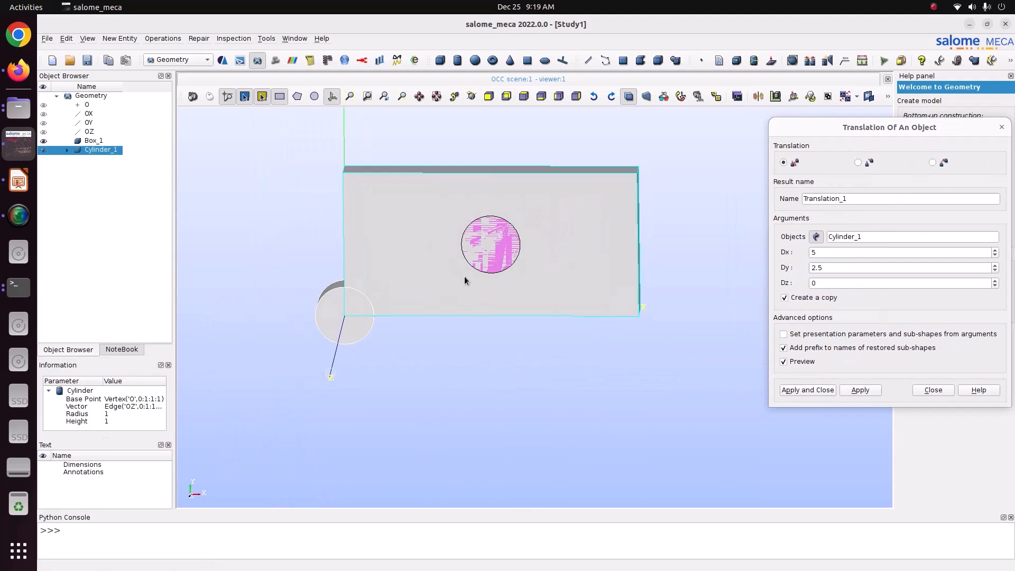
{"action": "left_click", "coordinate": [828, 392]}
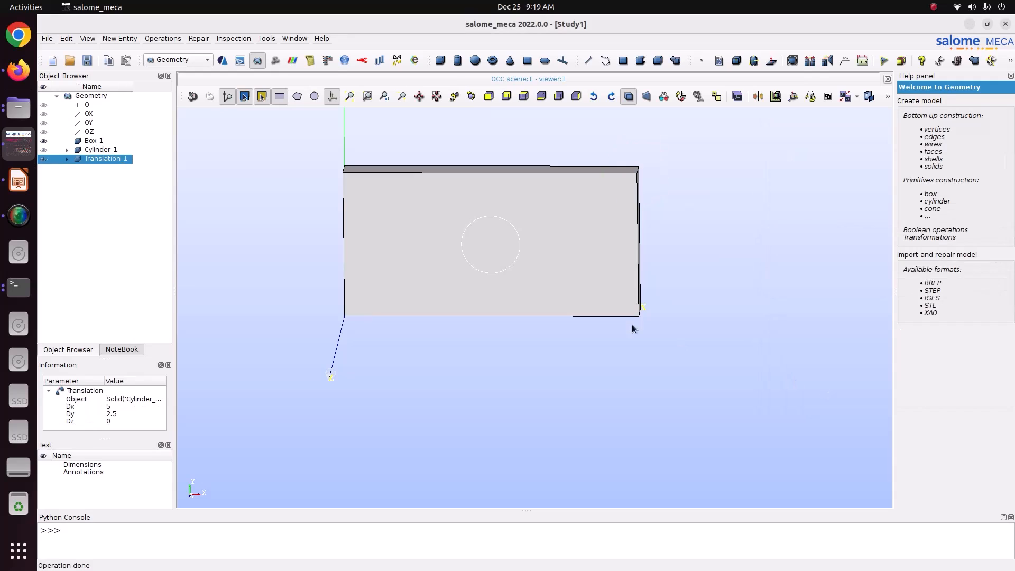
{"action": "left_click", "coordinate": [86, 141]}
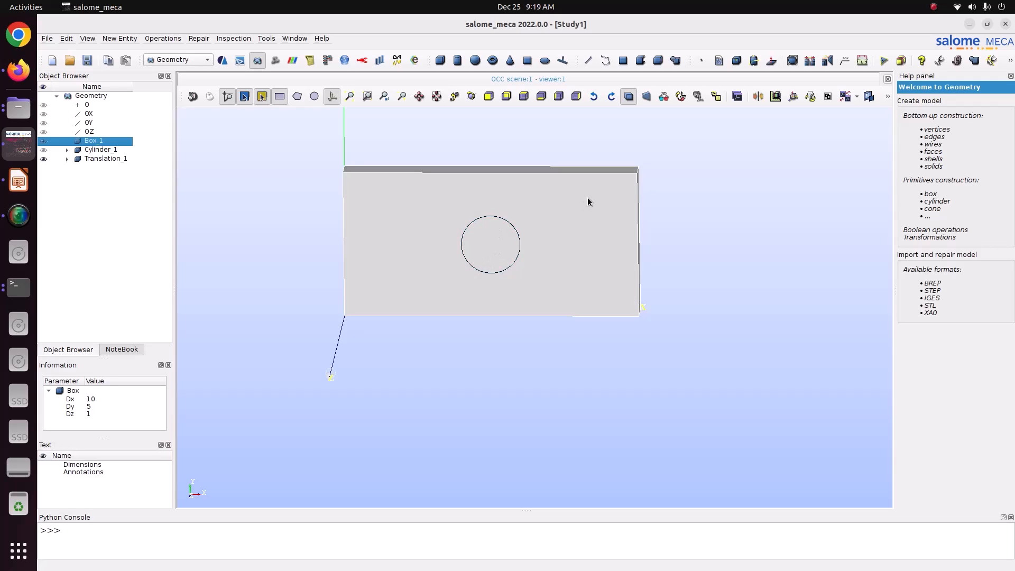
Cut Translation_1 from main object Box_1 to produce Cut_1.
{"action": "left_click", "coordinate": [164, 39]}
{"action": "mouse_move", "coordinate": [196, 51]}
{"action": "left_click", "coordinate": [290, 73]}
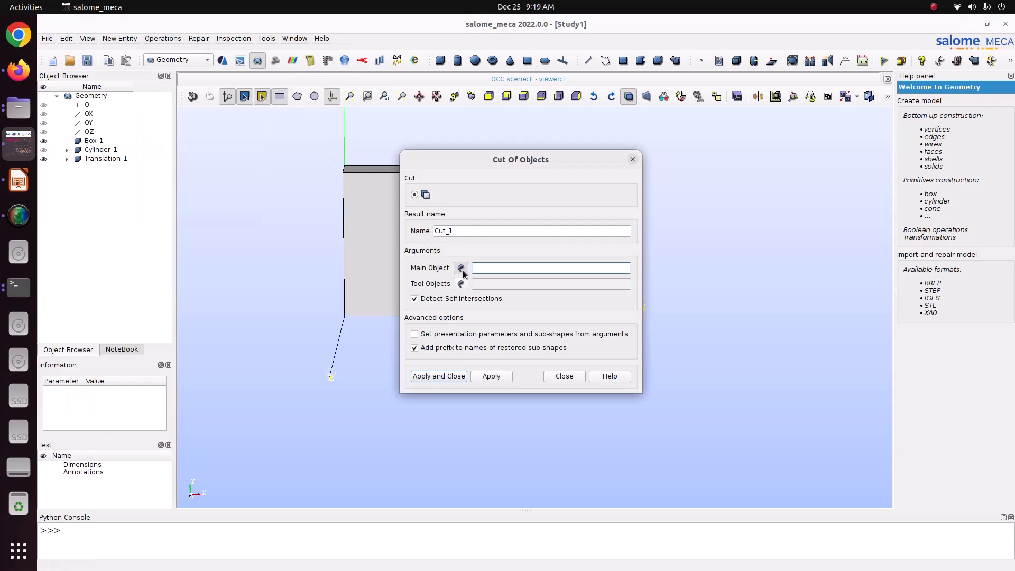
{"action": "left_click", "coordinate": [95, 141]}
{"action": "left_click", "coordinate": [461, 284]}
{"action": "left_click", "coordinate": [113, 158]}
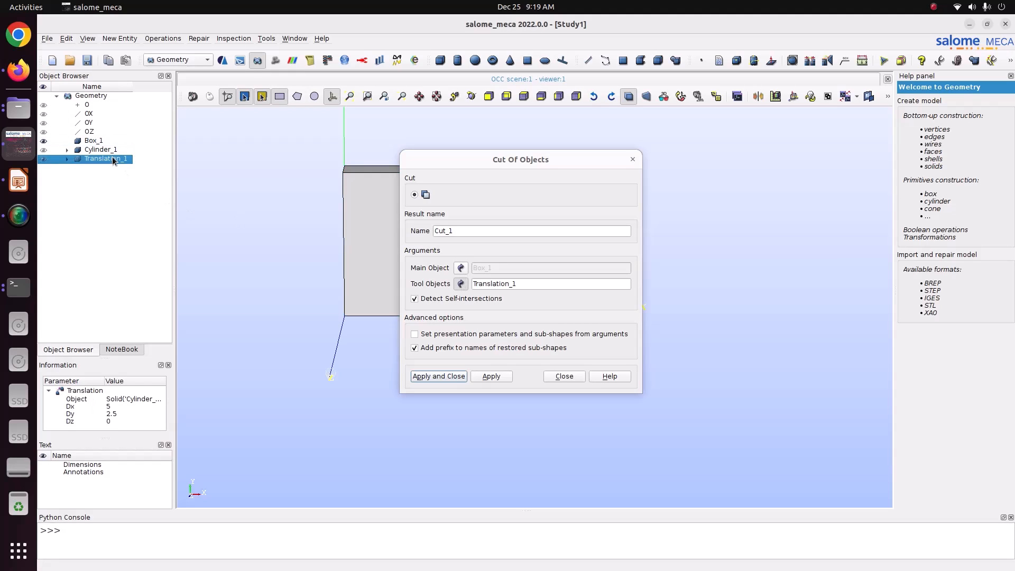
{"action": "left_click", "coordinate": [439, 376]}
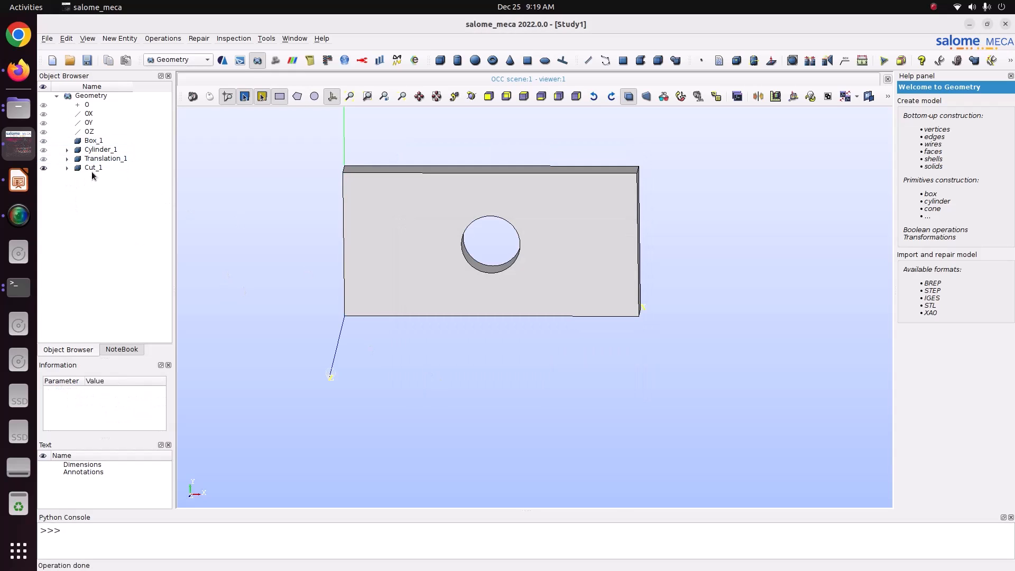
Orbit the plate to view the hole and thickness, and inspect Cut_1's parameters.
{"action": "left_click", "coordinate": [472, 97]}
{"action": "left_click_drag", "start_coordinate": [583, 243], "coordinate": [513, 222]}
{"action": "left_click", "coordinate": [472, 97]}
{"action": "left_click_drag", "start_coordinate": [430, 163], "coordinate": [333, 216]}
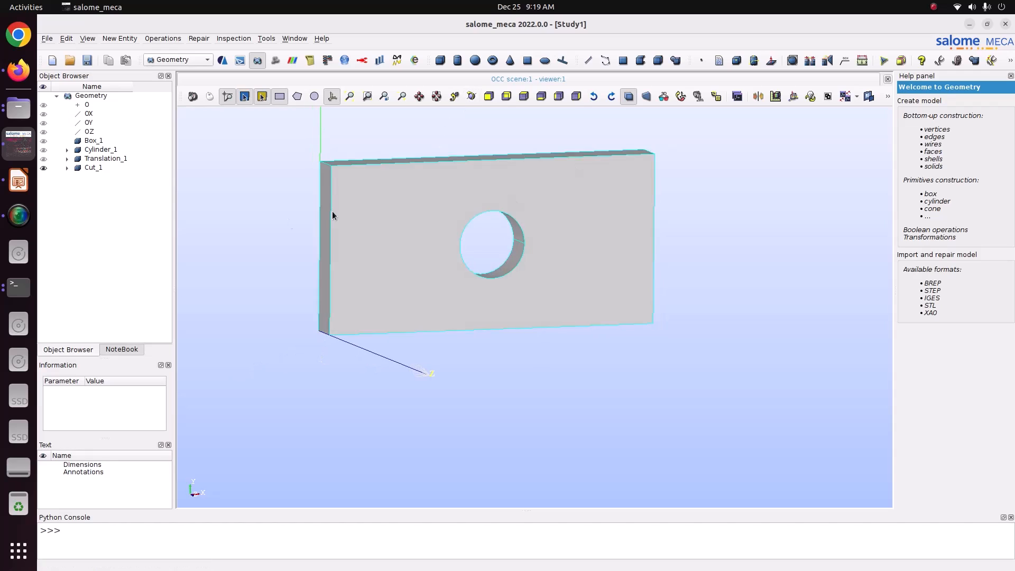
{"action": "left_click", "coordinate": [94, 168]}
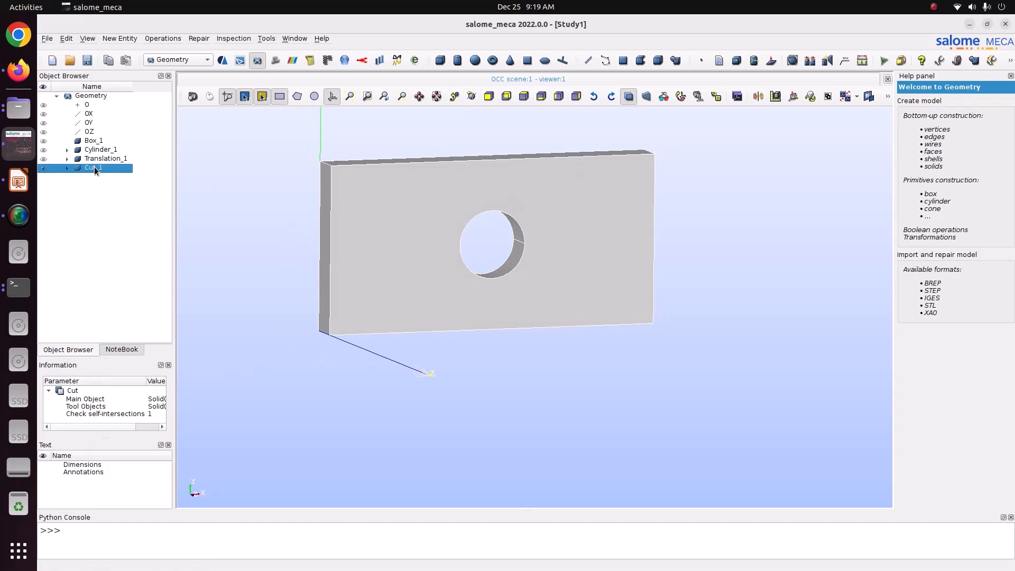
{"action": "left_click", "coordinate": [259, 213]}
Start saving the study under a new location, navigating to the Pictures folder.
{"action": "left_click", "coordinate": [47, 39]}
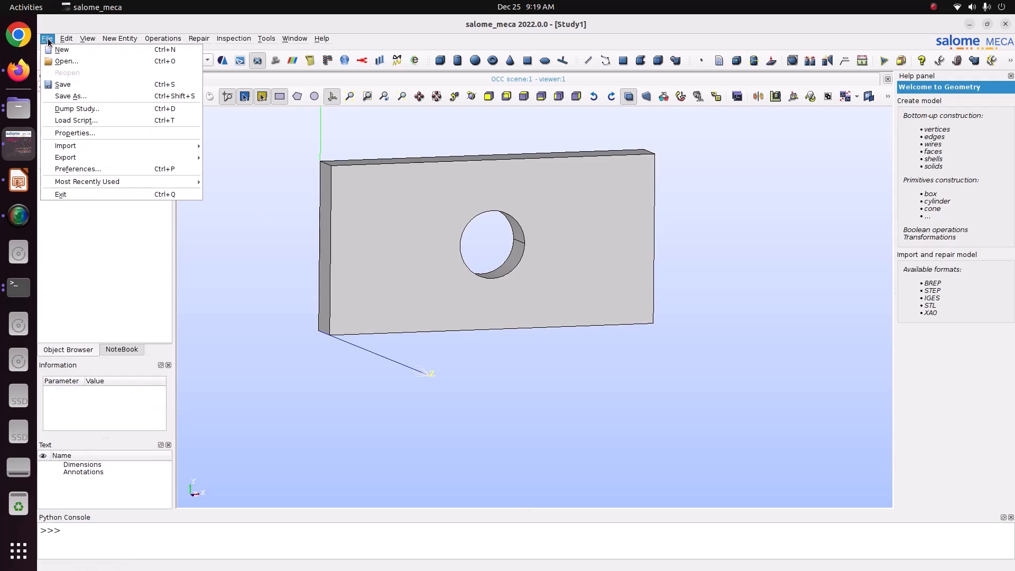
{"action": "left_click", "coordinate": [70, 96]}
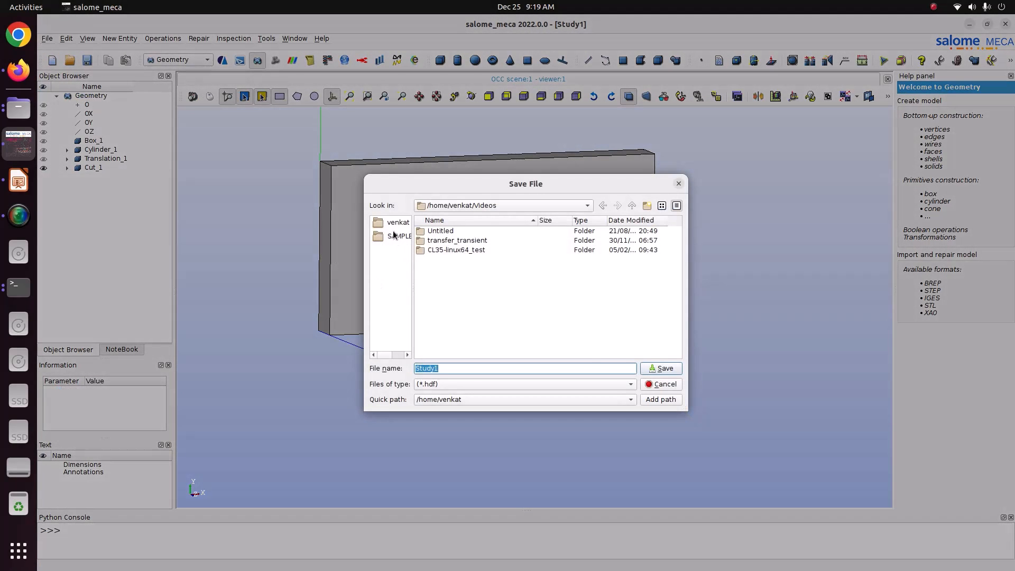
{"action": "scroll", "coordinate": [416, 259], "scroll_direction": "down", "scroll_amount": 2}
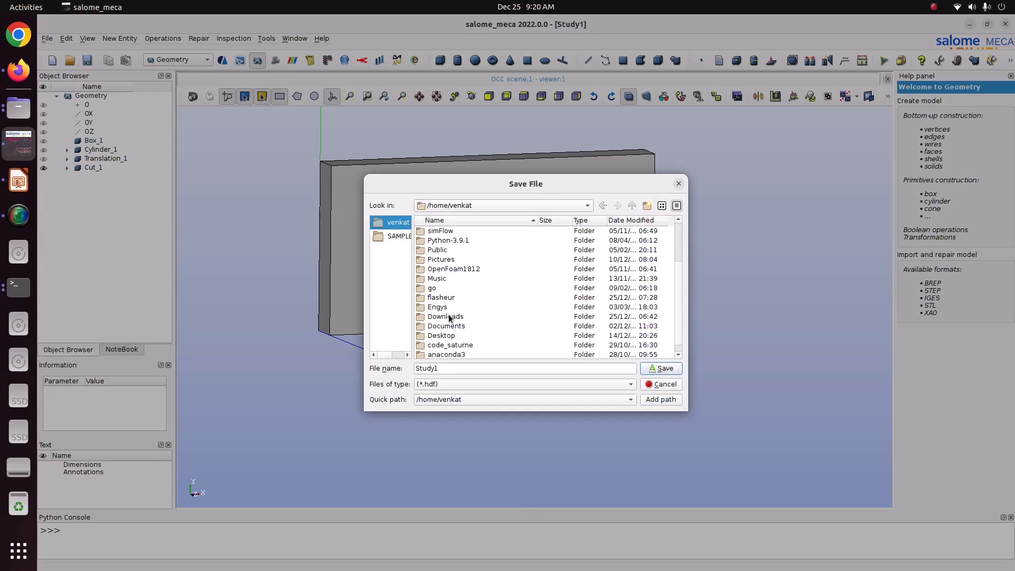
{"action": "double_click", "coordinate": [445, 260]}
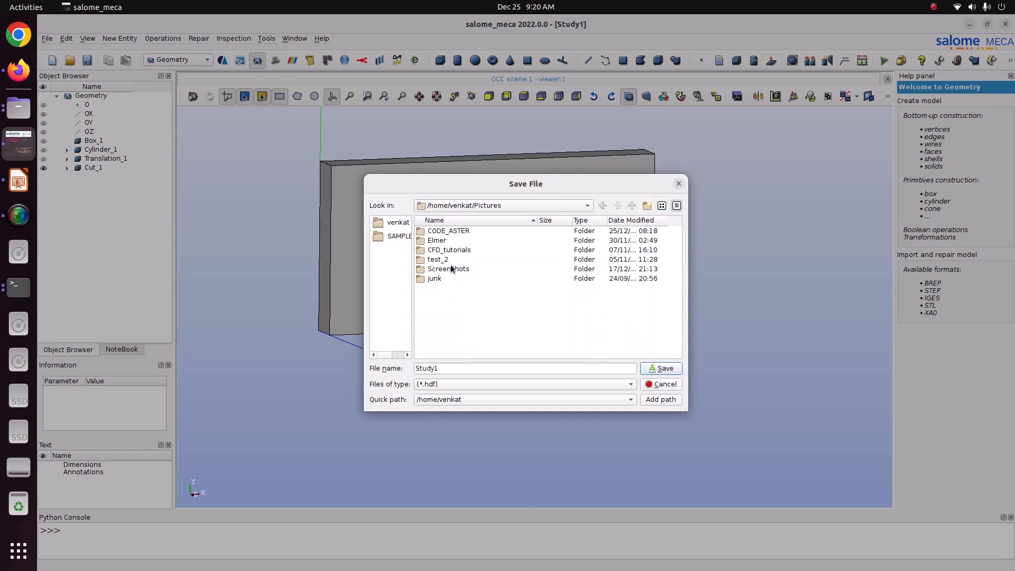
{"action": "double_click", "coordinate": [452, 253]}
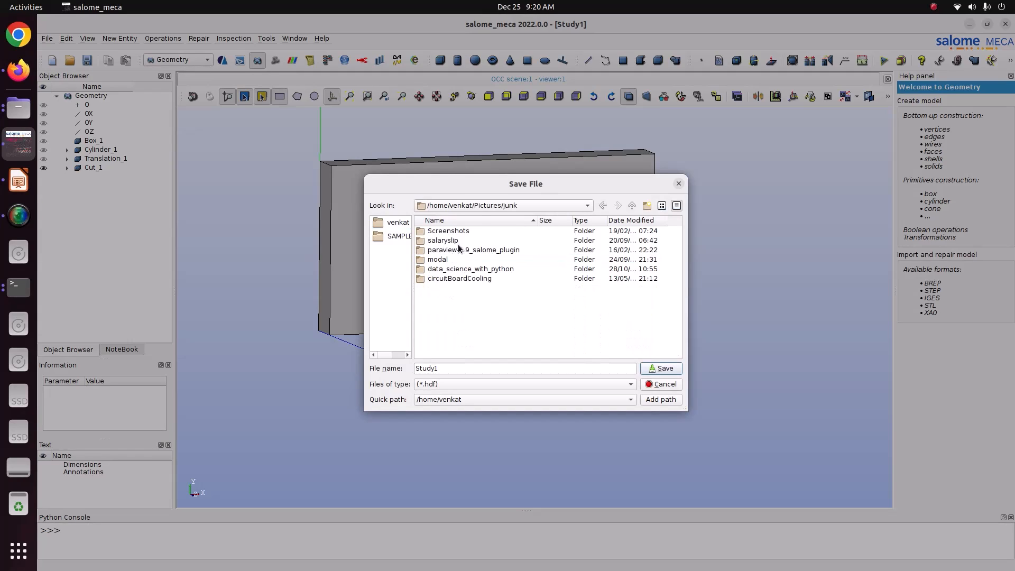
{"action": "left_click", "coordinate": [475, 205]}
{"action": "left_click", "coordinate": [480, 219]}
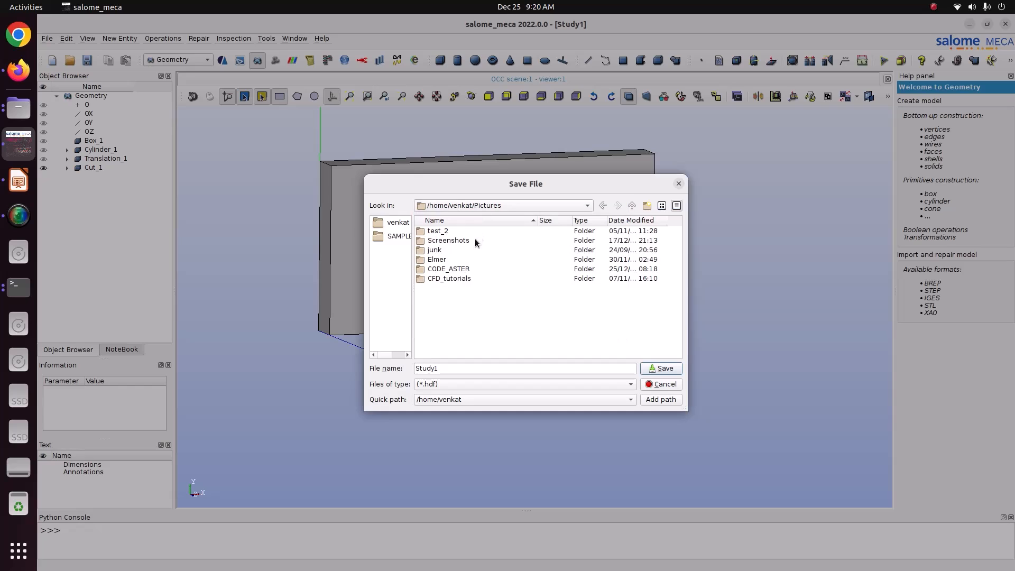
Save the study as Study1.hdf in CODE_ASTER/57_Mooney_Revilein.
{"action": "double_click", "coordinate": [461, 269]}
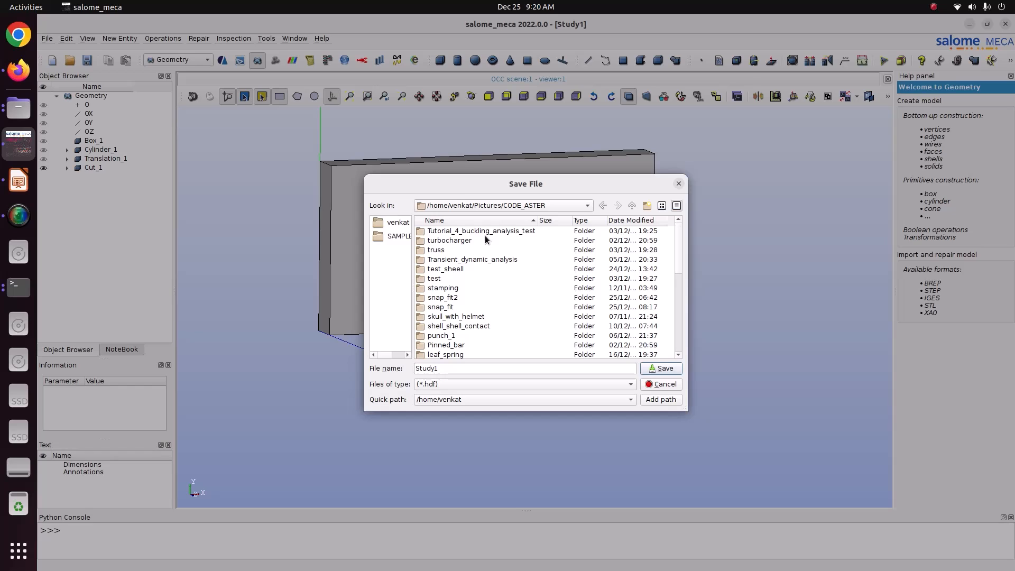
{"action": "scroll", "coordinate": [483, 328], "scroll_direction": "down", "scroll_amount": 1}
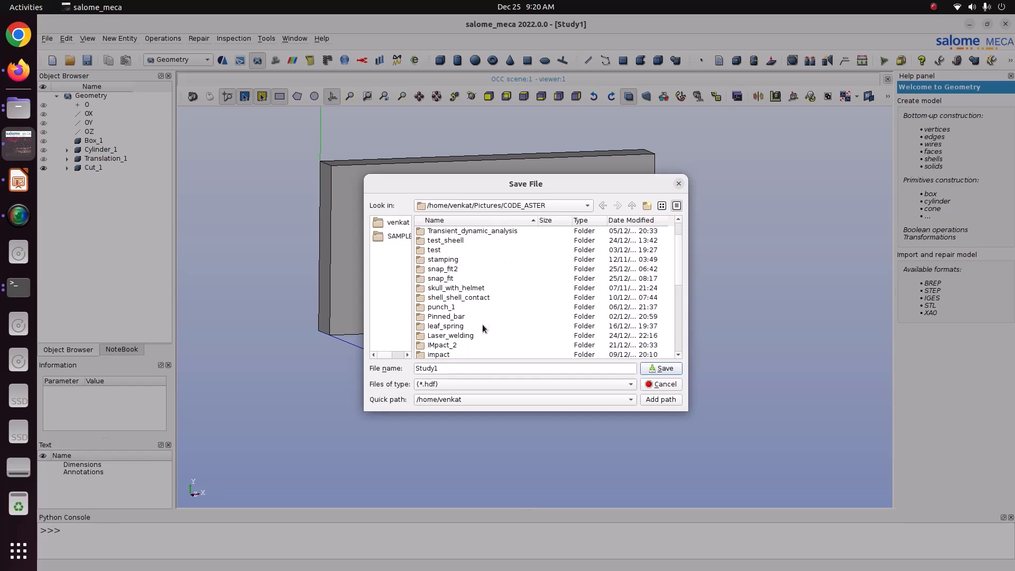
{"action": "scroll", "coordinate": [482, 327], "scroll_direction": "down", "scroll_amount": 10}
{"action": "left_click", "coordinate": [483, 326]}
{"action": "double_click", "coordinate": [483, 326]}
{"action": "left_click", "coordinate": [660, 368]}
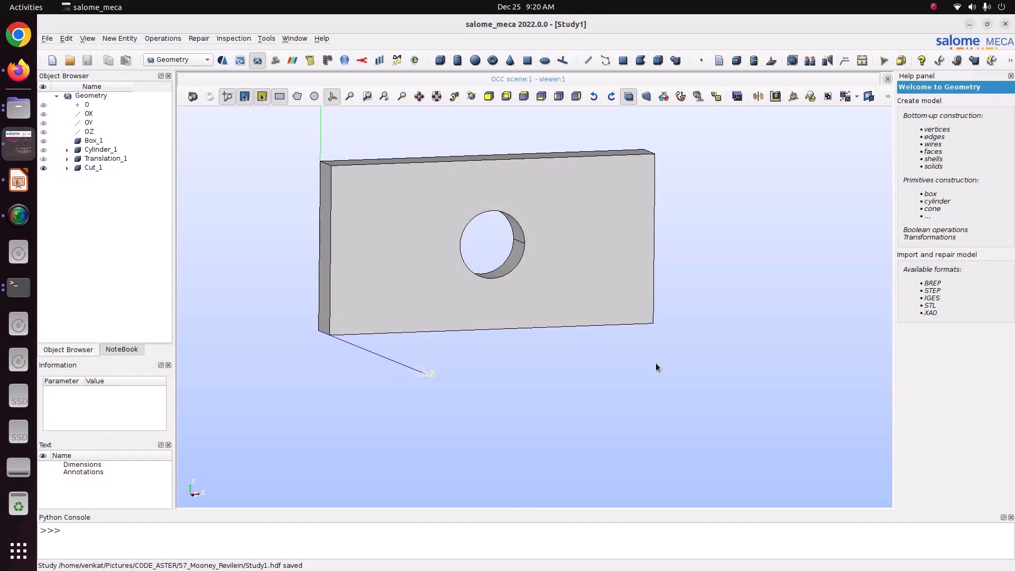
Create a face group named Fix on Cut_1's left side face.
{"action": "left_click", "coordinate": [128, 169]}
{"action": "right_click", "coordinate": [128, 168]}
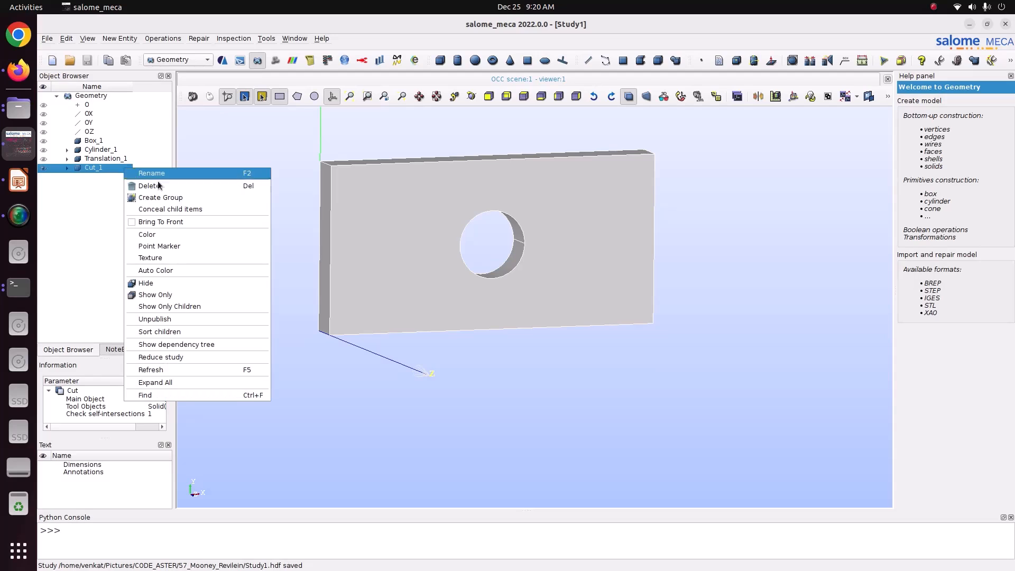
{"action": "left_click", "coordinate": [172, 198]}
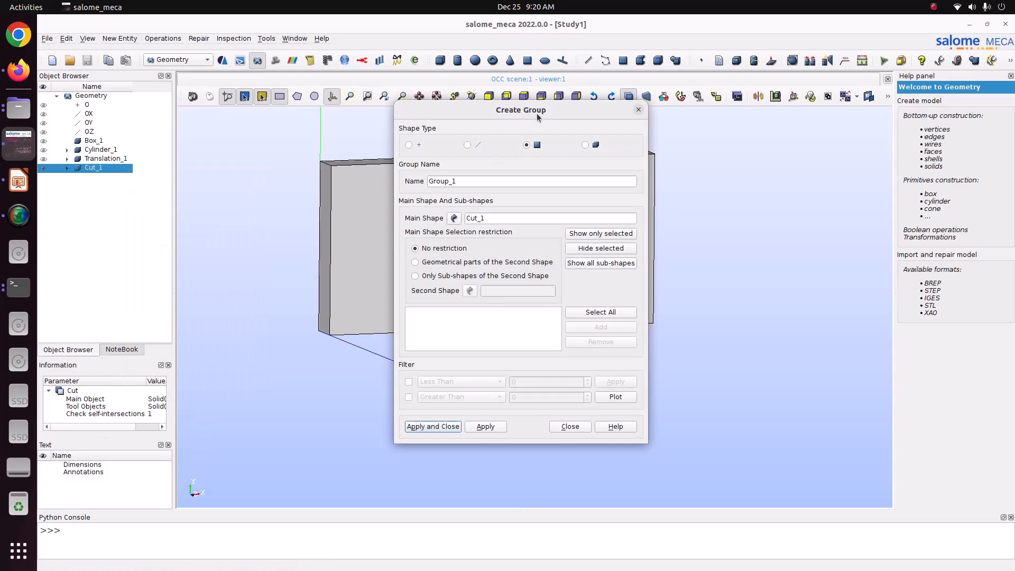
{"action": "left_click_drag", "start_coordinate": [535, 113], "coordinate": [842, 129]}
{"action": "left_click", "coordinate": [472, 95]}
{"action": "left_click_drag", "start_coordinate": [418, 145], "coordinate": [362, 222]}
{"action": "left_click", "coordinate": [362, 222]}
{"action": "left_click", "coordinate": [905, 342]}
{"action": "double_click", "coordinate": [782, 196]}
{"action": "type", "text": "Fix"}
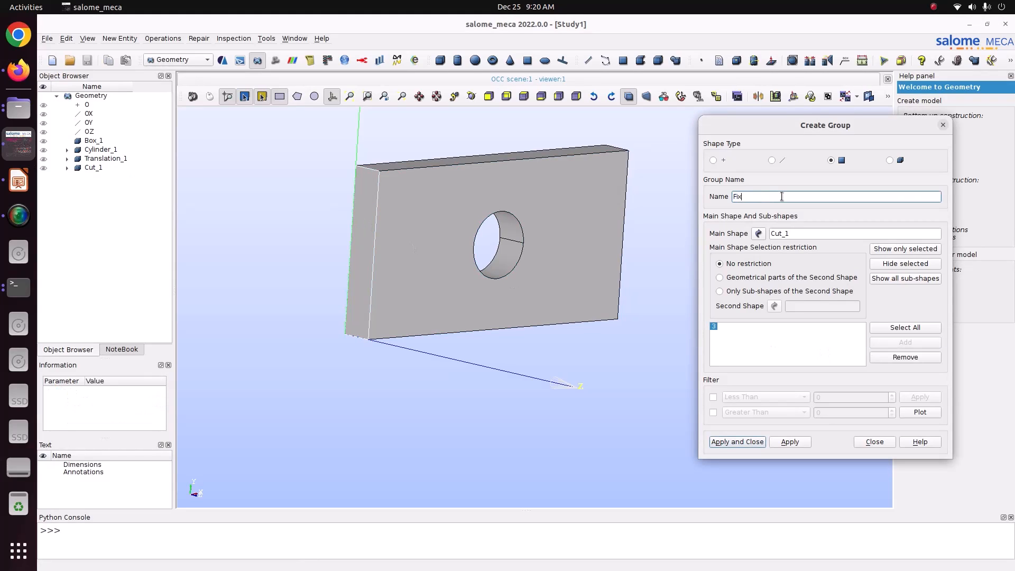
{"action": "left_click_drag", "start_coordinate": [782, 196], "coordinate": [721, 195]}
{"action": "left_click", "coordinate": [792, 444]}
Create a face group named Disp on the plate's right side face.
{"action": "left_click", "coordinate": [471, 96]}
{"action": "left_click_drag", "start_coordinate": [487, 238], "coordinate": [347, 218]}
{"action": "left_click", "coordinate": [646, 244]}
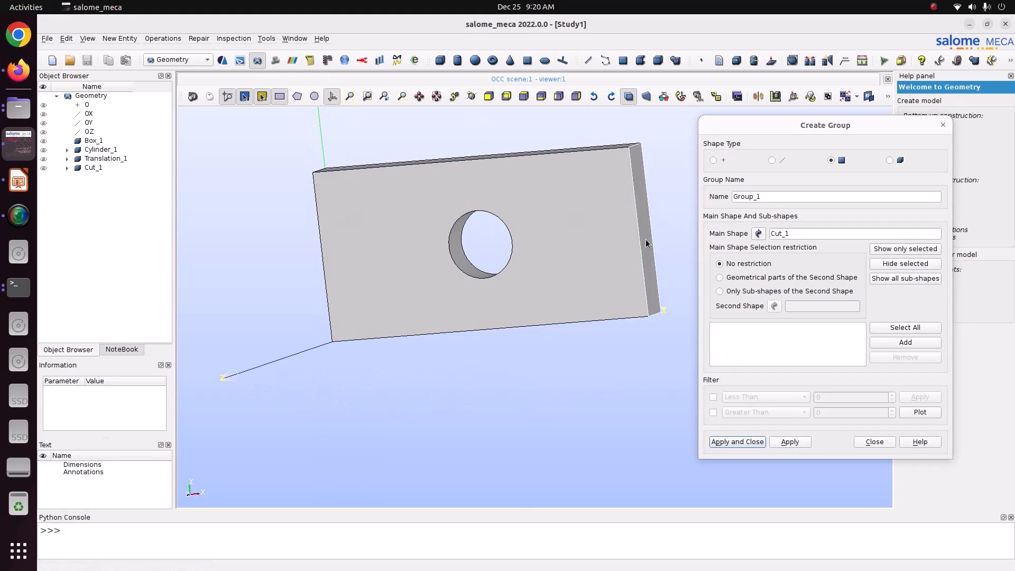
{"action": "left_click", "coordinate": [890, 343]}
{"action": "double_click", "coordinate": [774, 197]}
{"action": "type", "text": "Disp"}
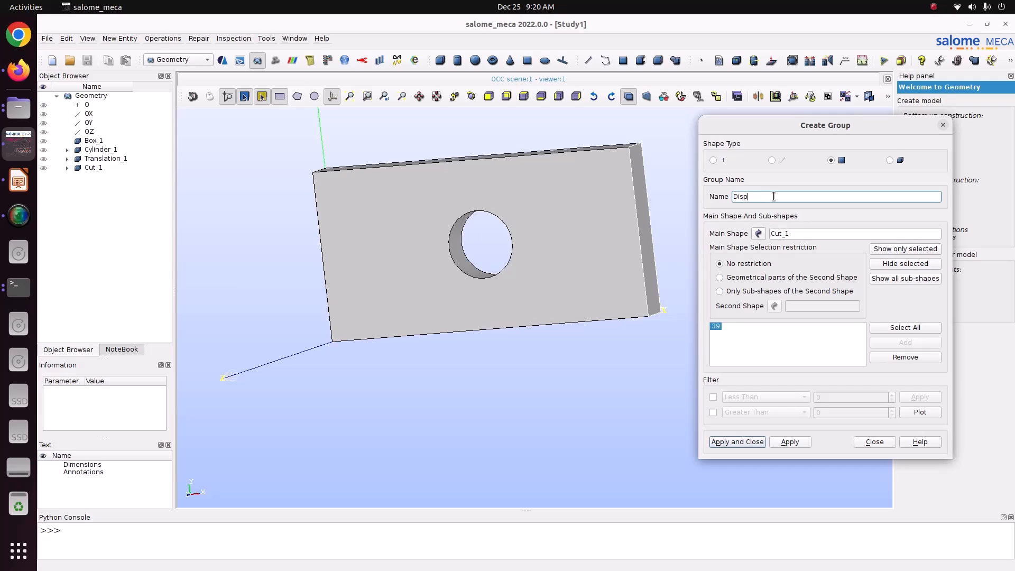
{"action": "left_click", "coordinate": [788, 442]}
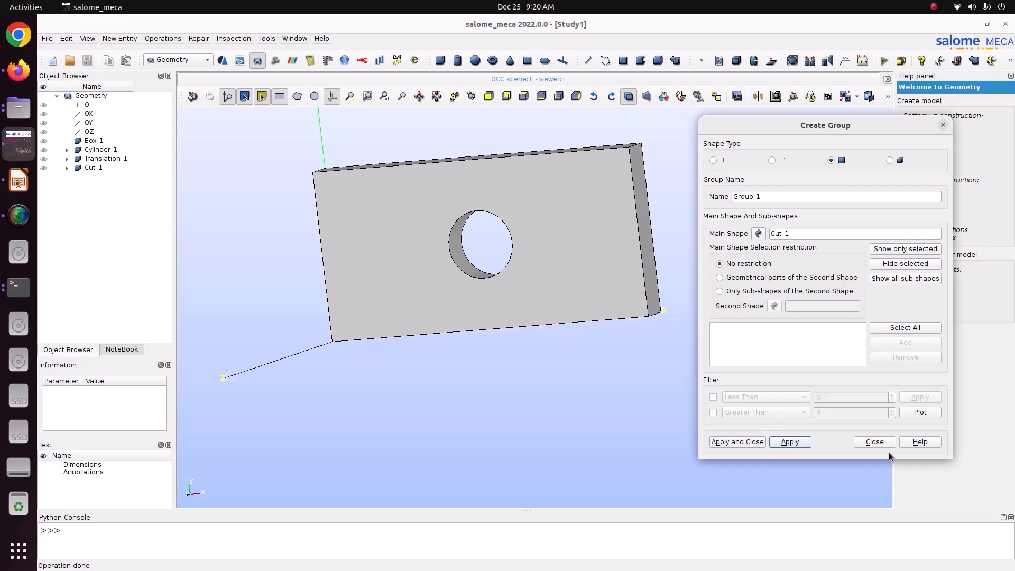
Create a solid group v1 containing the whole plate.
{"action": "left_click", "coordinate": [889, 160]}
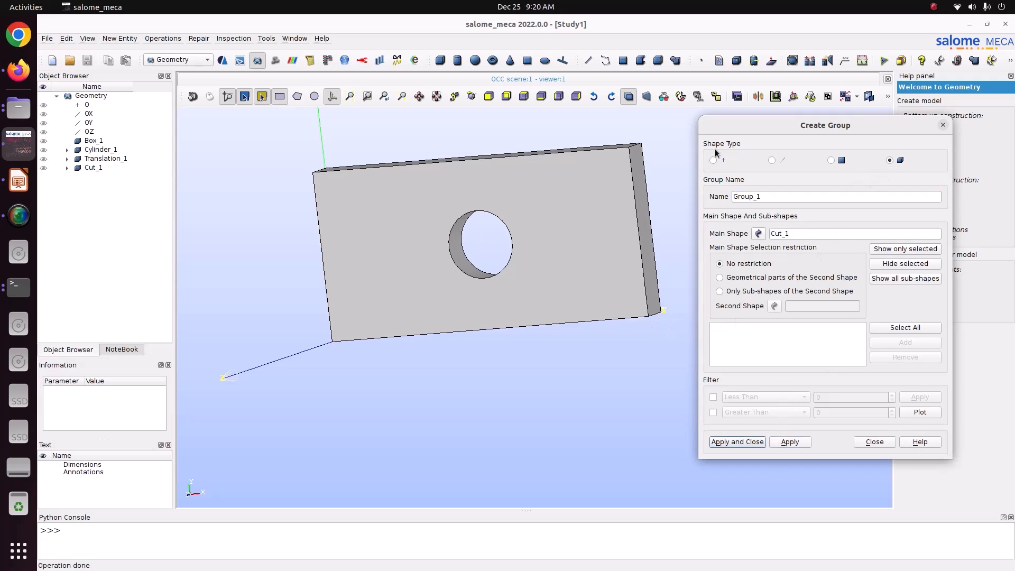
{"action": "left_click", "coordinate": [880, 327]}
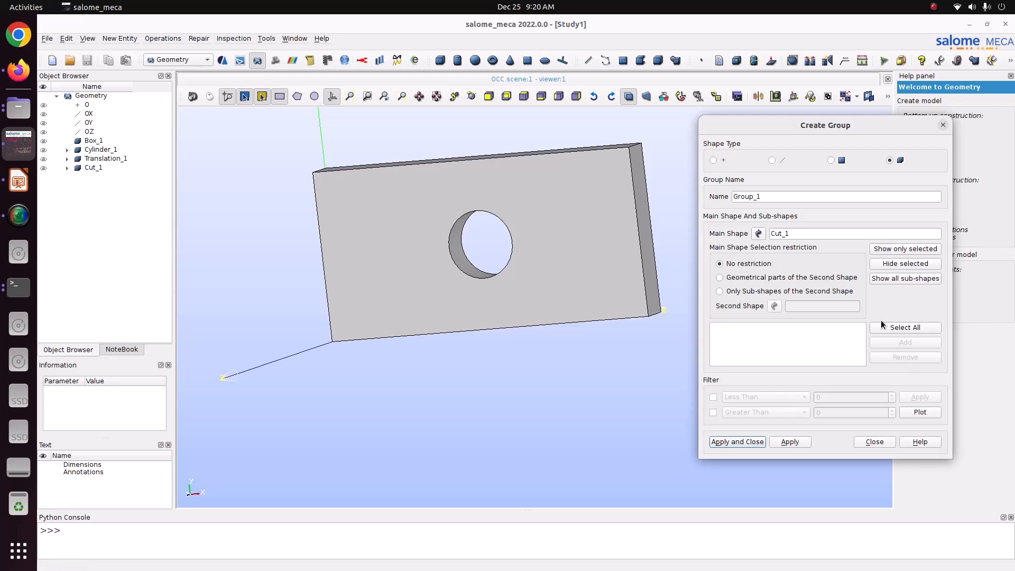
{"action": "double_click", "coordinate": [768, 196]}
{"action": "type", "text": "V"}
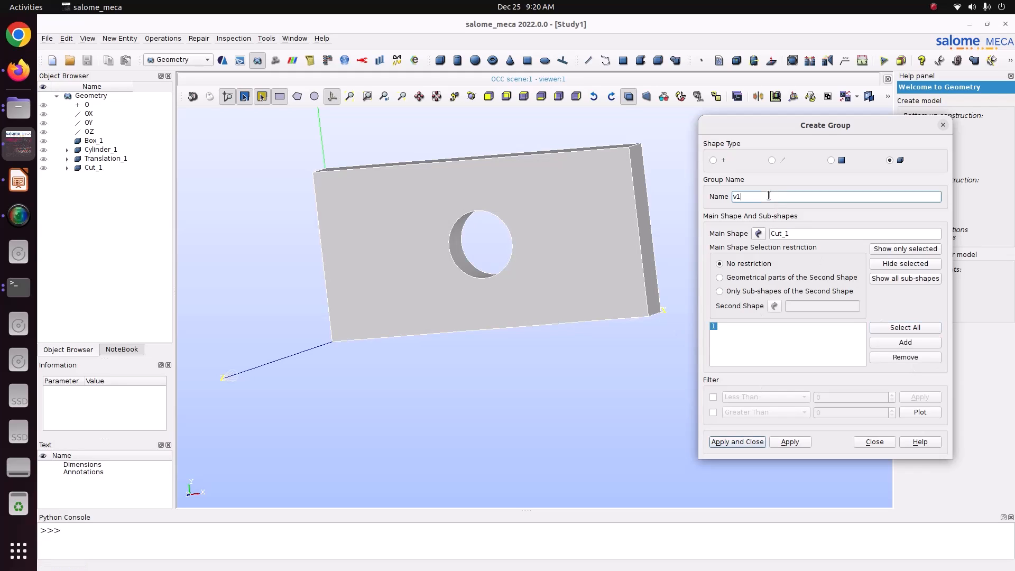
{"action": "left_click", "coordinate": [725, 443]}
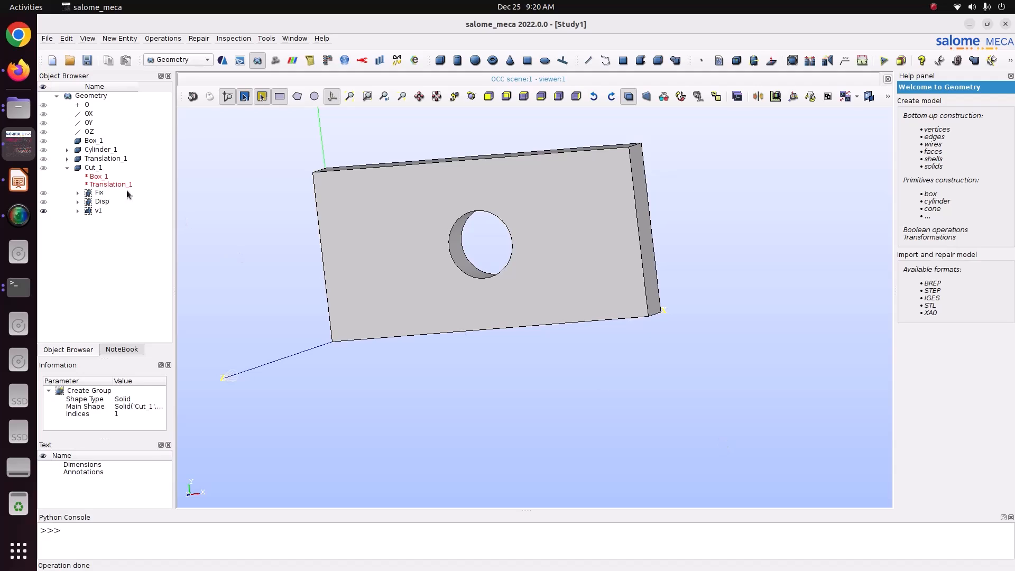
Toggle the visibility of v1, Fix and Disp to check them, then select Cut_1.
{"action": "left_click", "coordinate": [43, 210]}
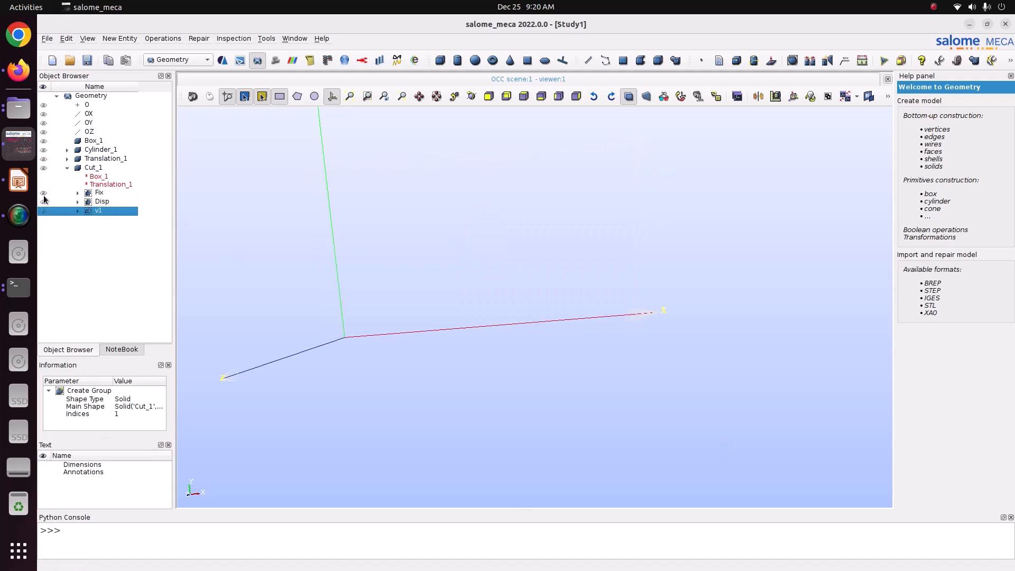
{"action": "left_click", "coordinate": [43, 193]}
{"action": "left_click", "coordinate": [43, 201]}
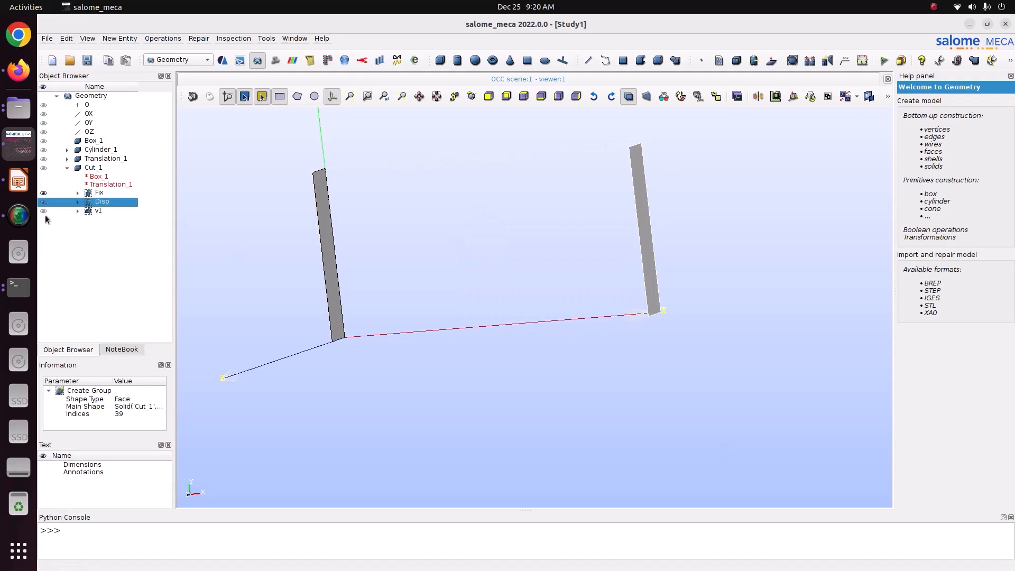
{"action": "left_click", "coordinate": [44, 211]}
{"action": "left_click", "coordinate": [93, 169]}
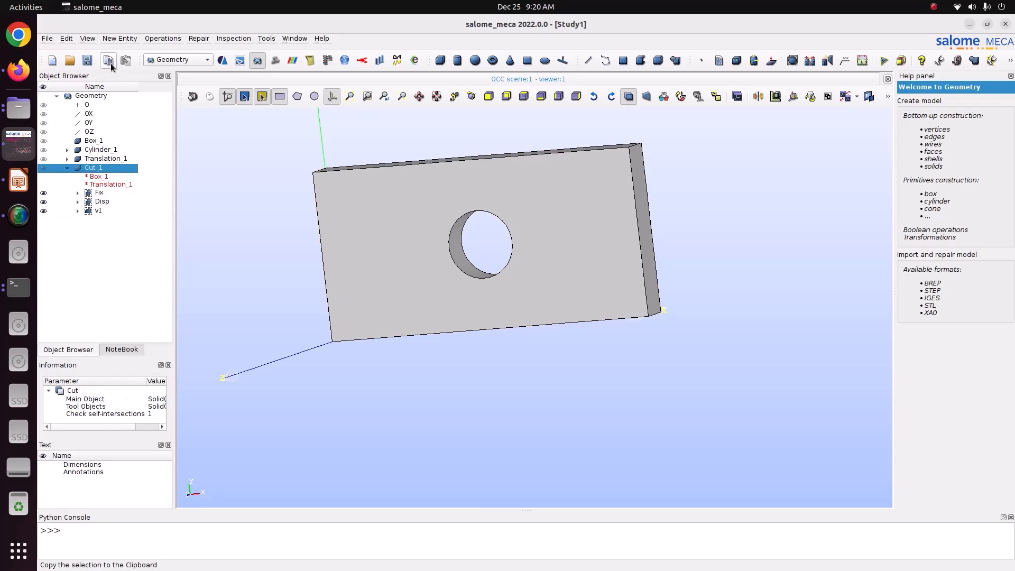
Save the study, switch to the Mesh module, and start a new mesh on Cut_1.
{"action": "left_click", "coordinate": [88, 60]}
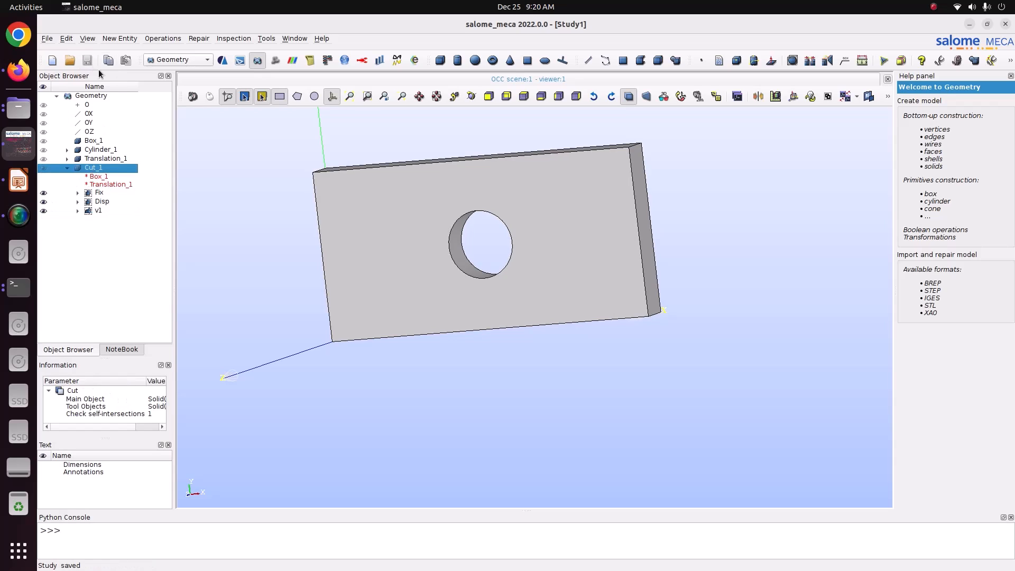
{"action": "left_click", "coordinate": [171, 60]}
{"action": "left_click", "coordinate": [177, 72]}
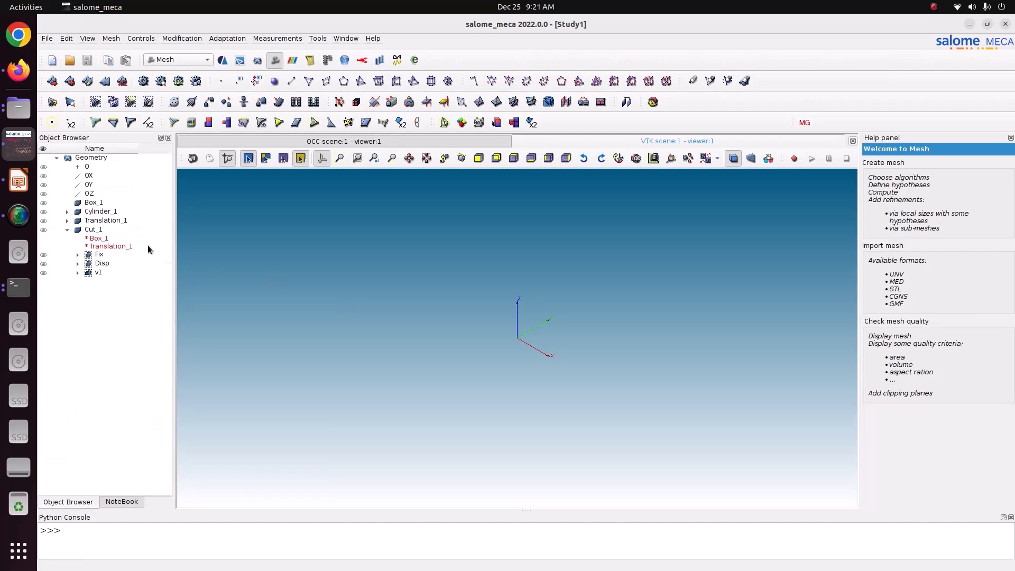
{"action": "left_click", "coordinate": [121, 232]}
{"action": "left_click", "coordinate": [111, 38]}
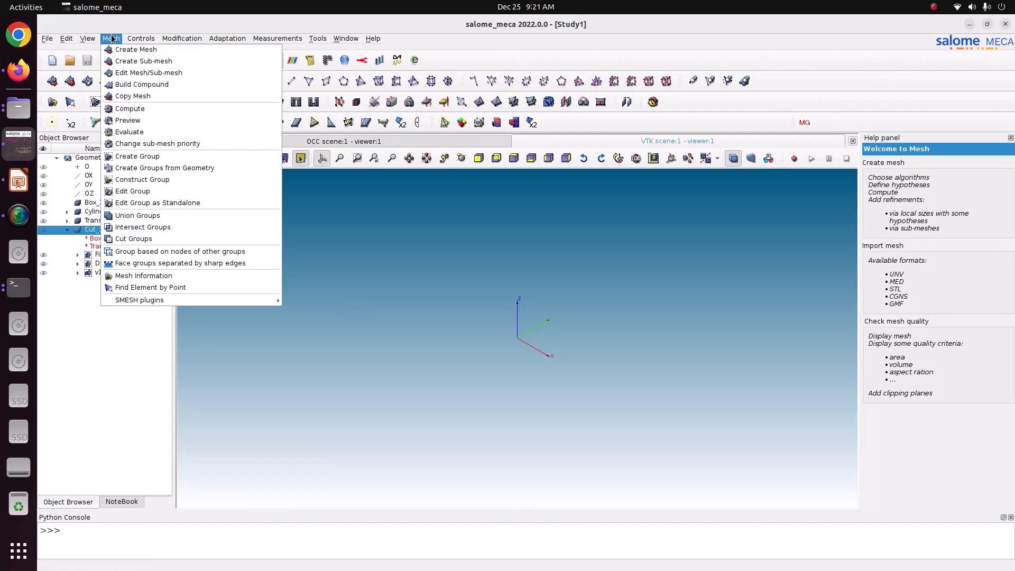
{"action": "left_click", "coordinate": [120, 50]}
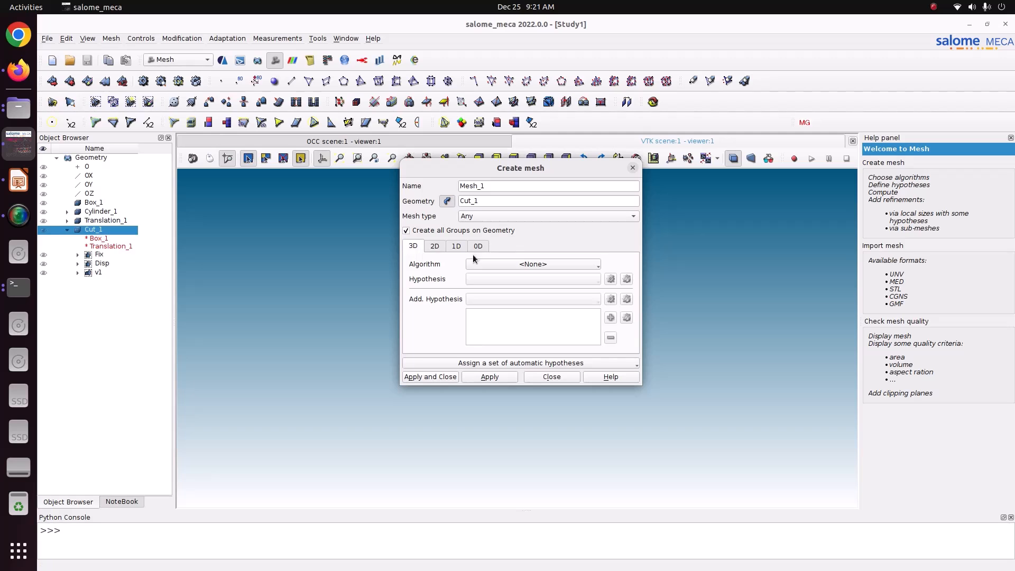
Choose NETGEN 1D-2D-3D with NETGEN 3D Simple Parameters, local length 0.3, and create Mesh_1.
{"action": "left_click", "coordinate": [523, 265]}
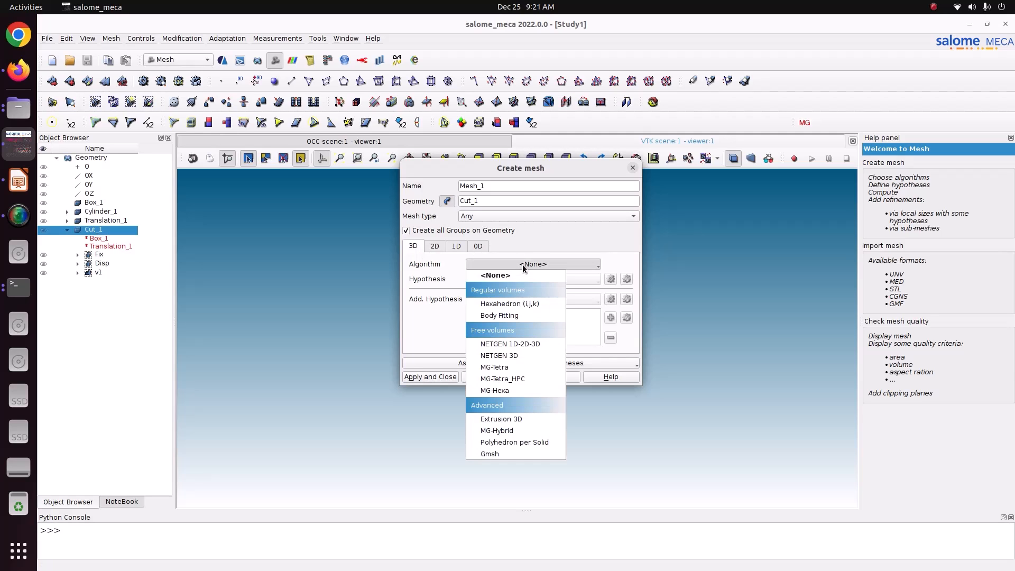
{"action": "left_click", "coordinate": [536, 345]}
{"action": "left_click", "coordinate": [610, 278]}
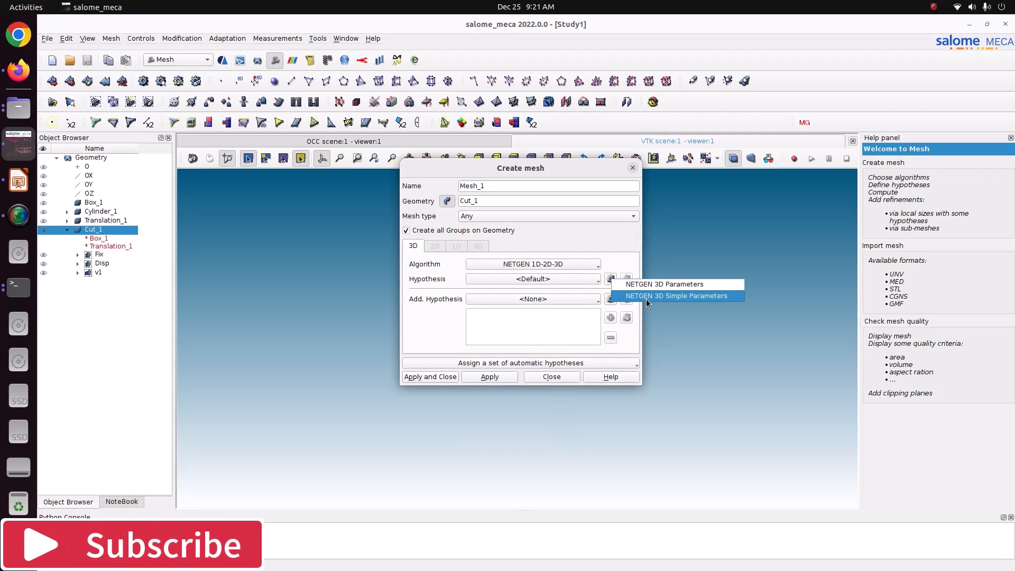
{"action": "left_click", "coordinate": [646, 296]}
{"action": "left_click", "coordinate": [505, 233]}
{"action": "double_click", "coordinate": [554, 230]}
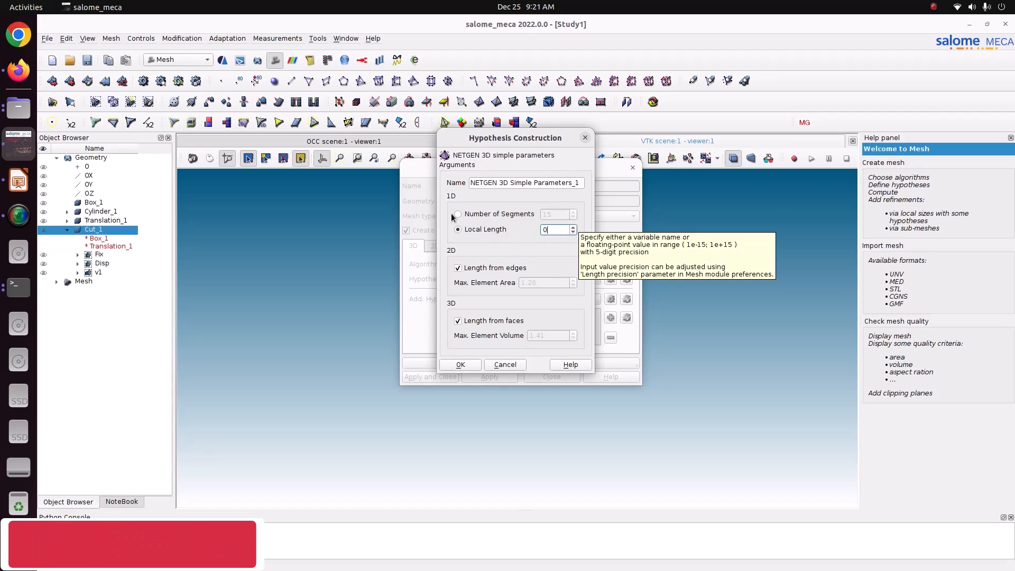
{"action": "type", "text": "0.3"}
{"action": "left_click", "coordinate": [462, 364]}
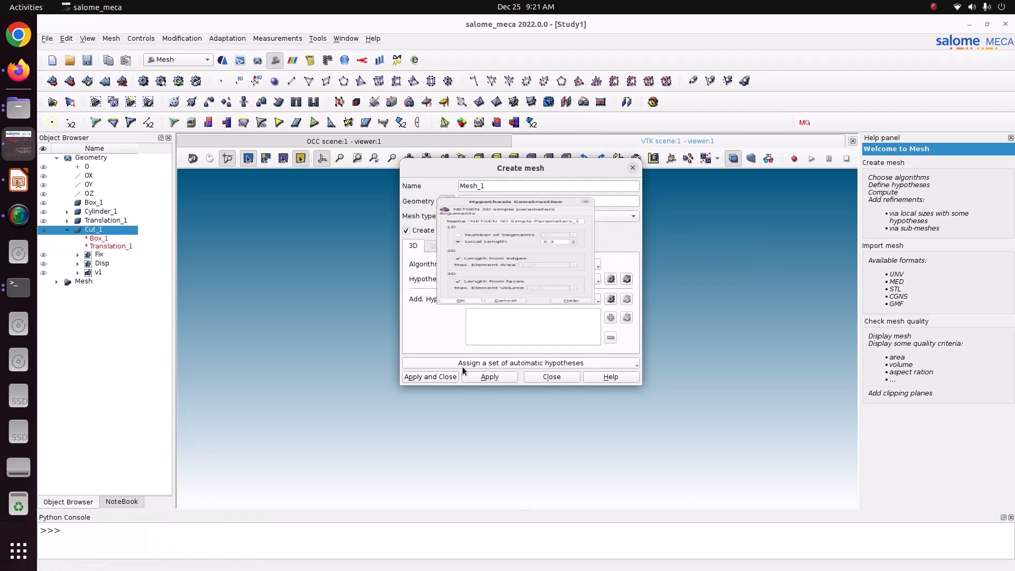
{"action": "left_click", "coordinate": [452, 377]}
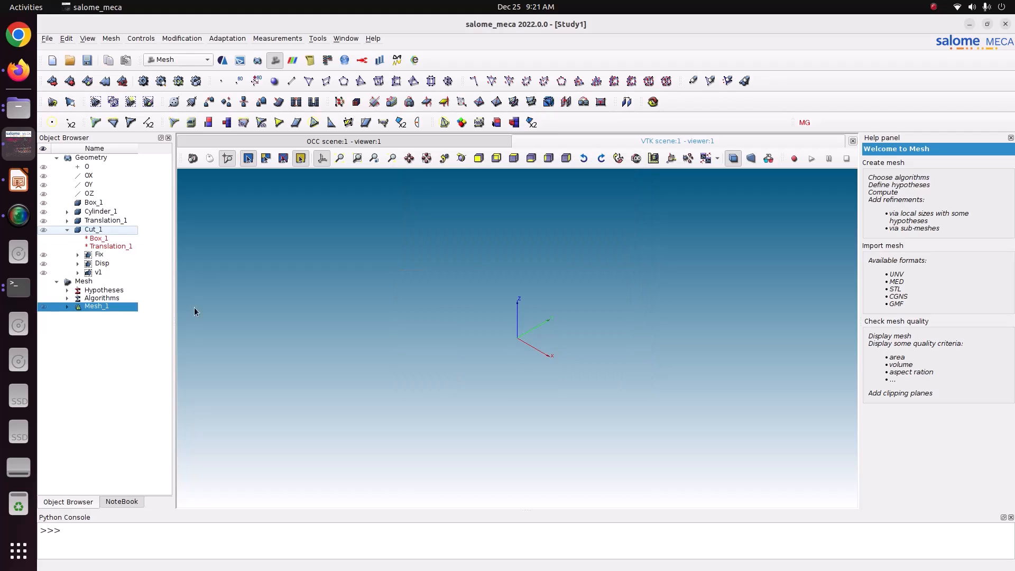
{"action": "right_click", "coordinate": [101, 309]}
Compute Mesh_1, dismiss the report, and save the study.
{"action": "left_click", "coordinate": [134, 360]}
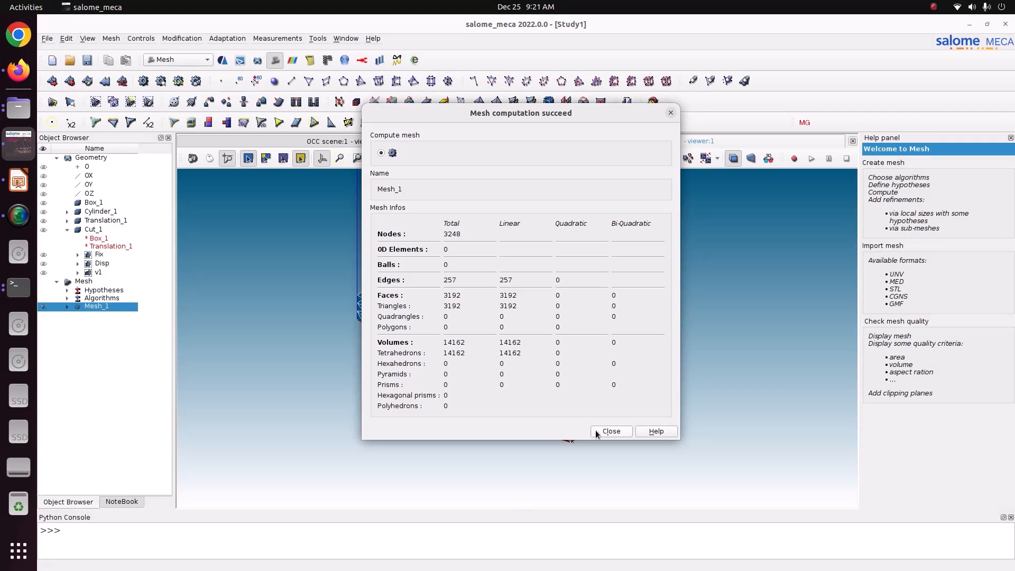
{"action": "left_click", "coordinate": [597, 432]}
{"action": "scroll", "coordinate": [434, 211], "scroll_direction": "up", "scroll_amount": 6}
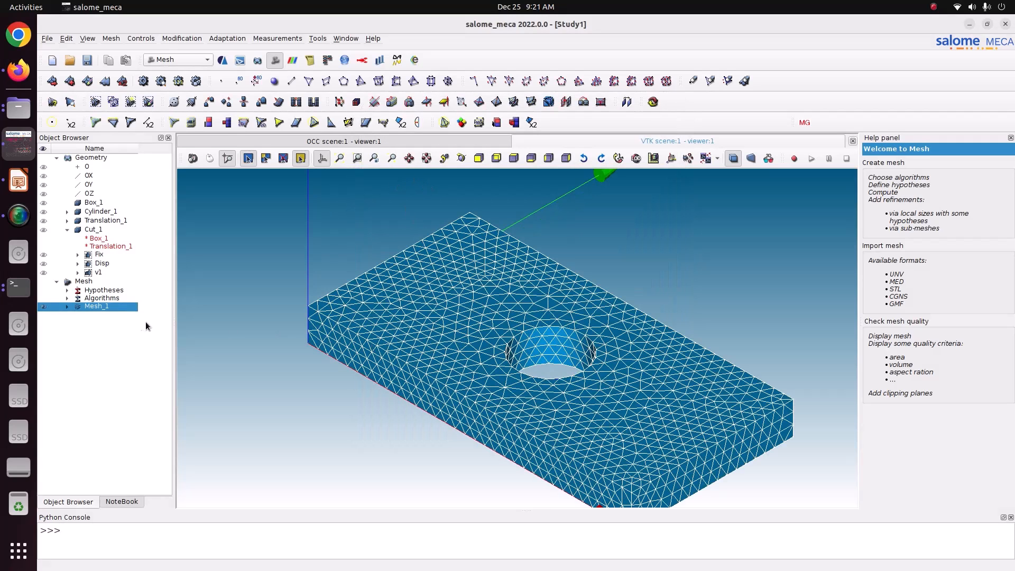
{"action": "left_click", "coordinate": [88, 60]}
Display Mesh_1's Fix, Disp and v1 groups, then switch to the AsterStudy module.
{"action": "left_click", "coordinate": [67, 307]}
{"action": "left_click", "coordinate": [77, 338]}
{"action": "left_click", "coordinate": [78, 364]}
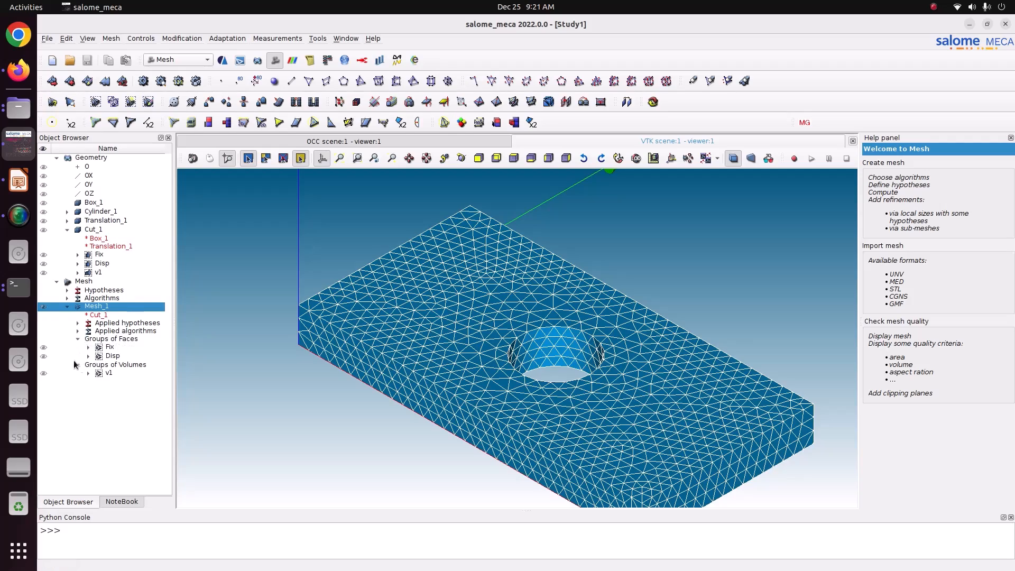
{"action": "left_click", "coordinate": [47, 347]}
{"action": "left_click", "coordinate": [462, 160]}
{"action": "left_click_drag", "start_coordinate": [405, 243], "coordinate": [231, 317]}
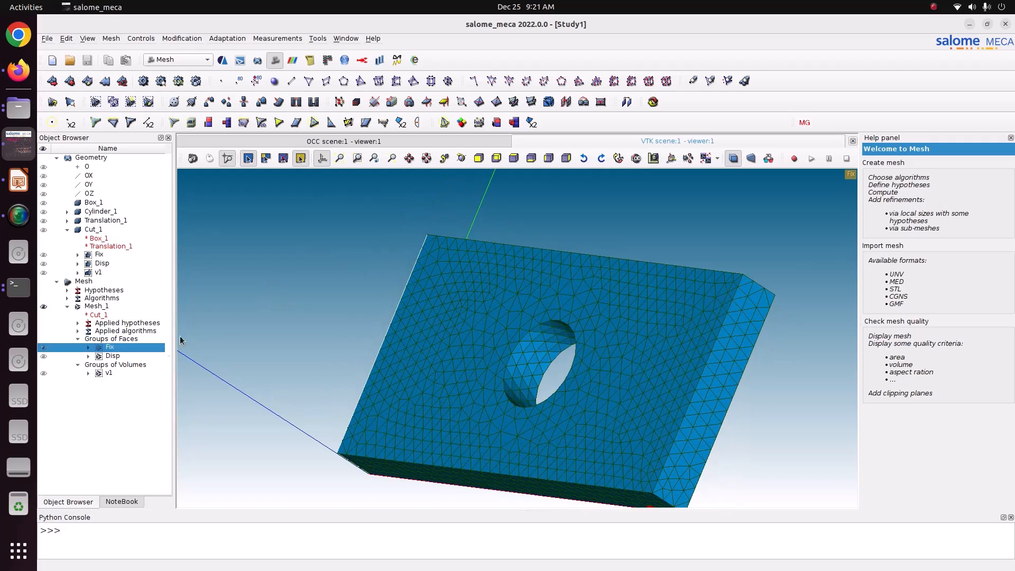
{"action": "left_click", "coordinate": [44, 356]}
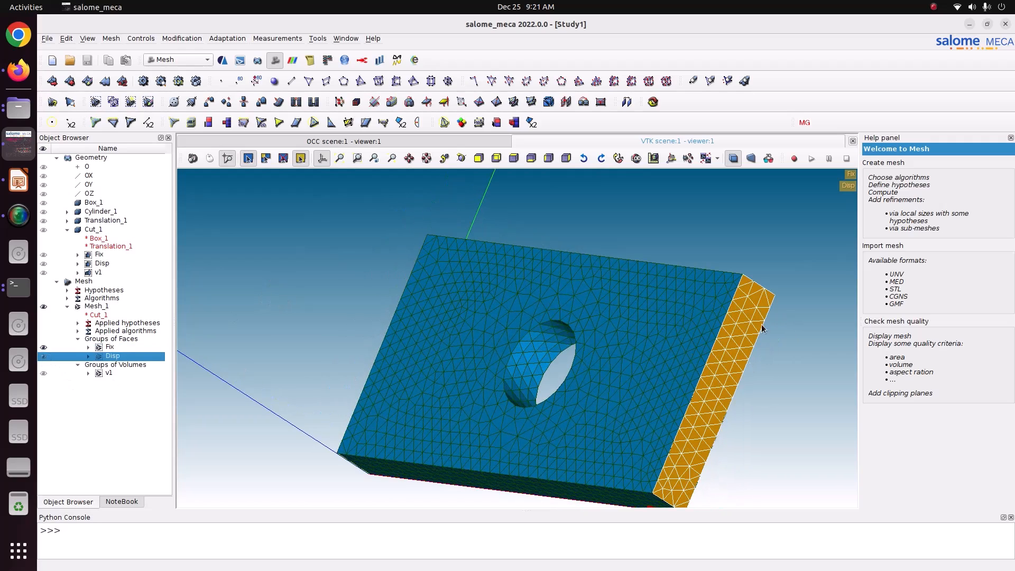
{"action": "left_click", "coordinate": [44, 373]}
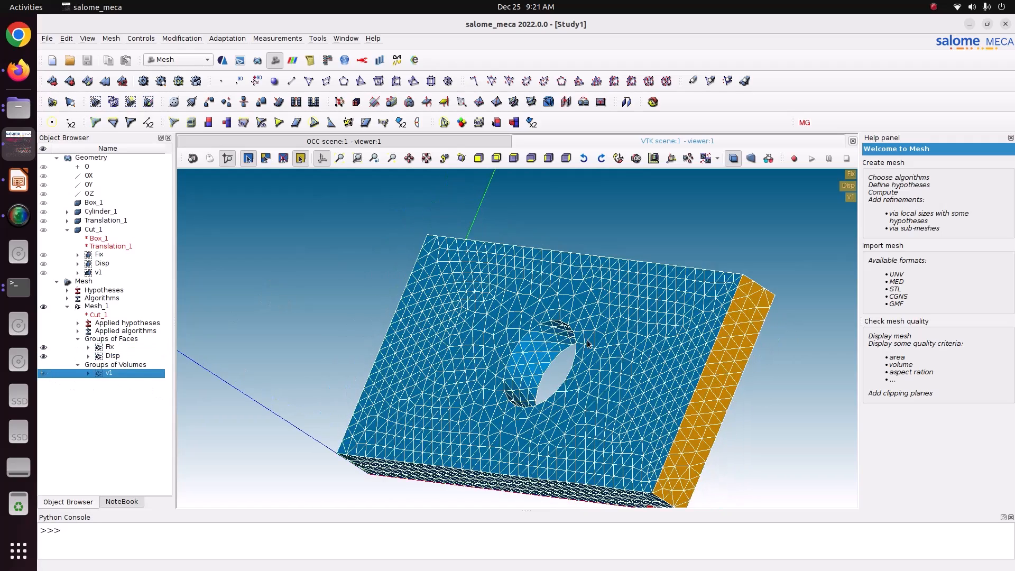
{"action": "left_click", "coordinate": [45, 374]}
{"action": "left_click", "coordinate": [44, 374]}
{"action": "left_click", "coordinate": [43, 307]}
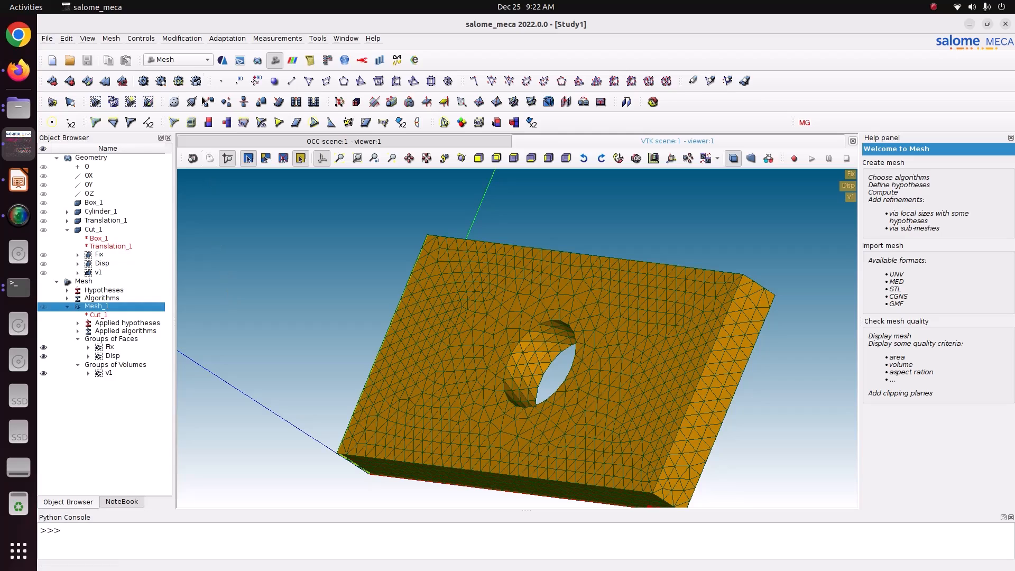
{"action": "left_click", "coordinate": [186, 60]}
{"action": "left_click", "coordinate": [186, 35]}
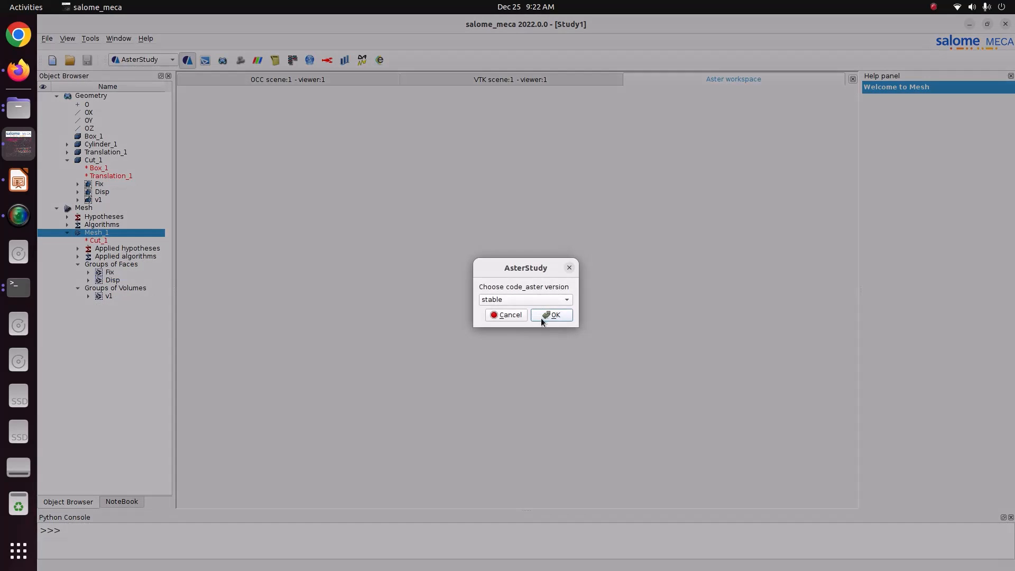
Accept the stable code_aster version, add a stage, and read Mesh_1 as the mesh.
{"action": "left_click", "coordinate": [542, 317]}
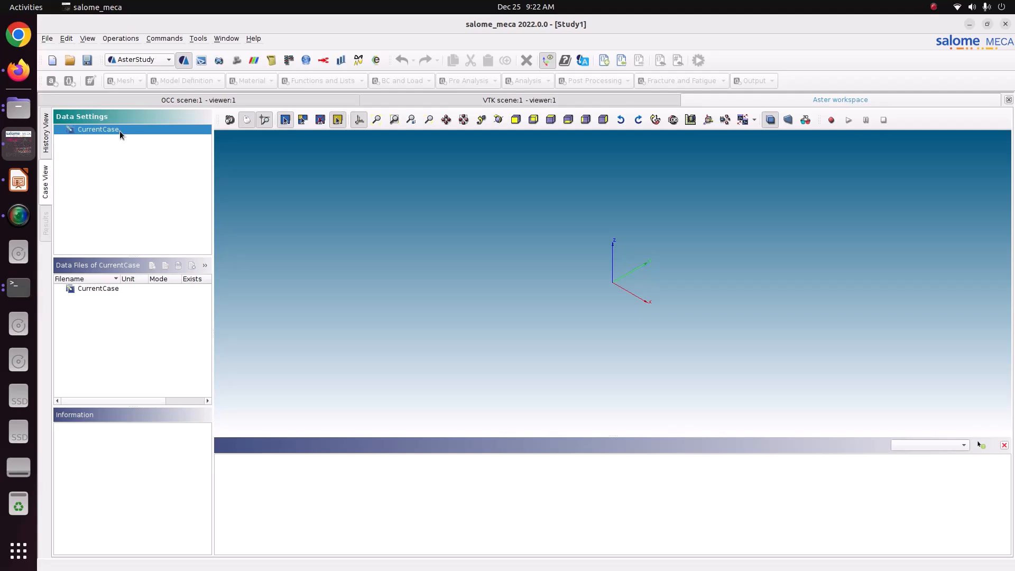
{"action": "right_click", "coordinate": [120, 132]}
{"action": "left_click", "coordinate": [147, 141]}
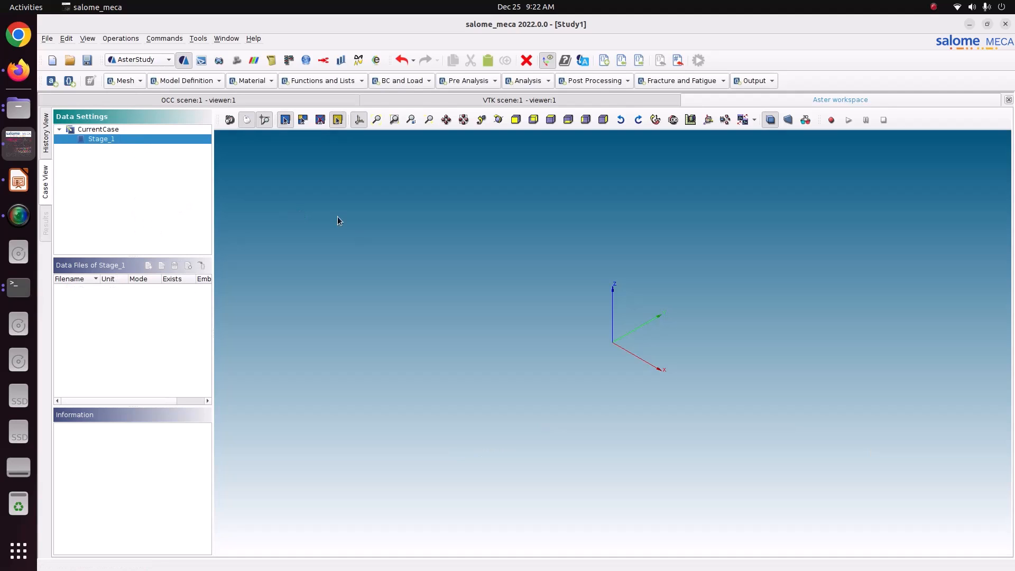
{"action": "left_click", "coordinate": [125, 84]}
{"action": "left_click", "coordinate": [145, 140]}
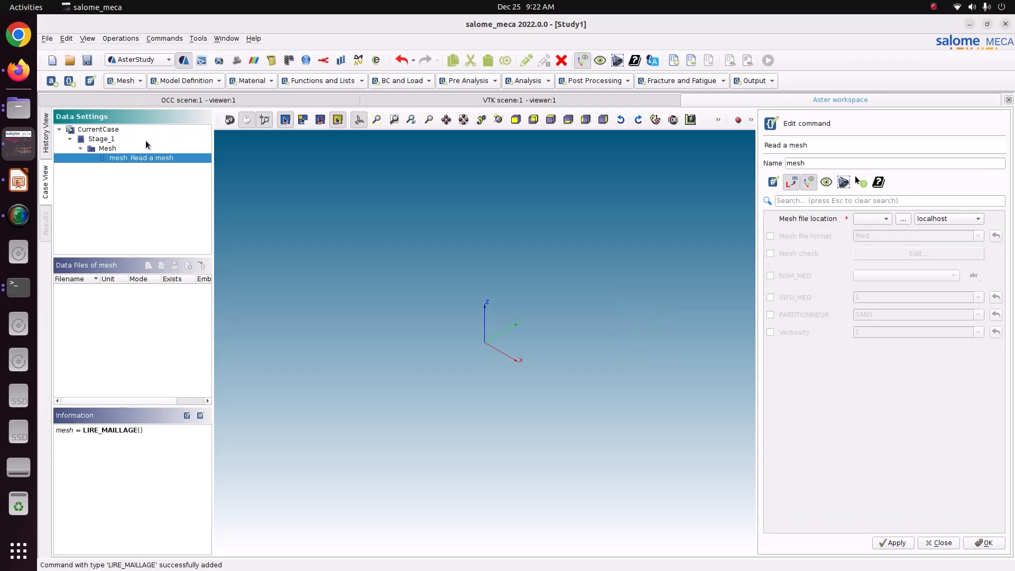
{"action": "left_click", "coordinate": [876, 219]}
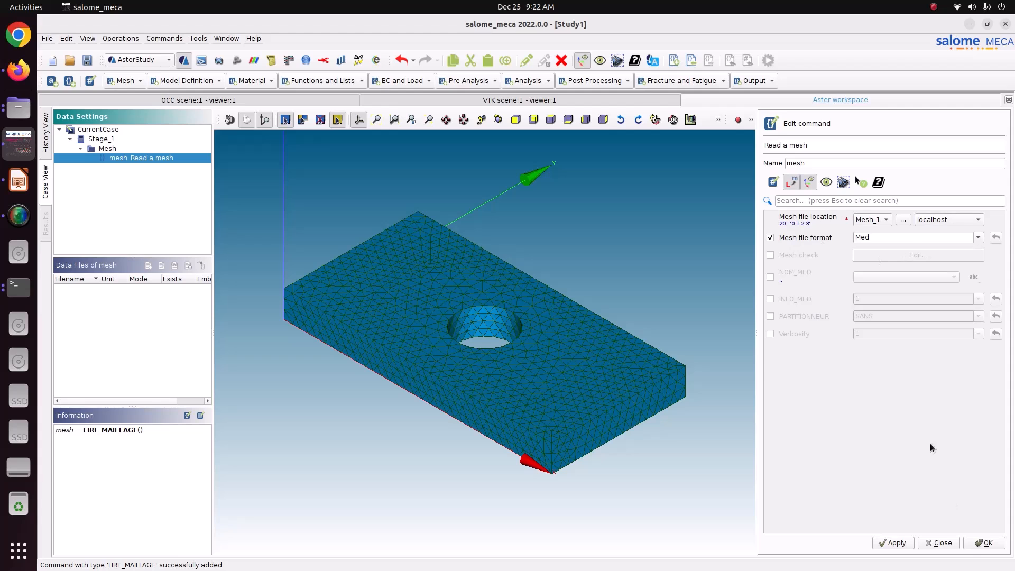
{"action": "left_click", "coordinate": [894, 543]}
{"action": "left_click", "coordinate": [996, 543]}
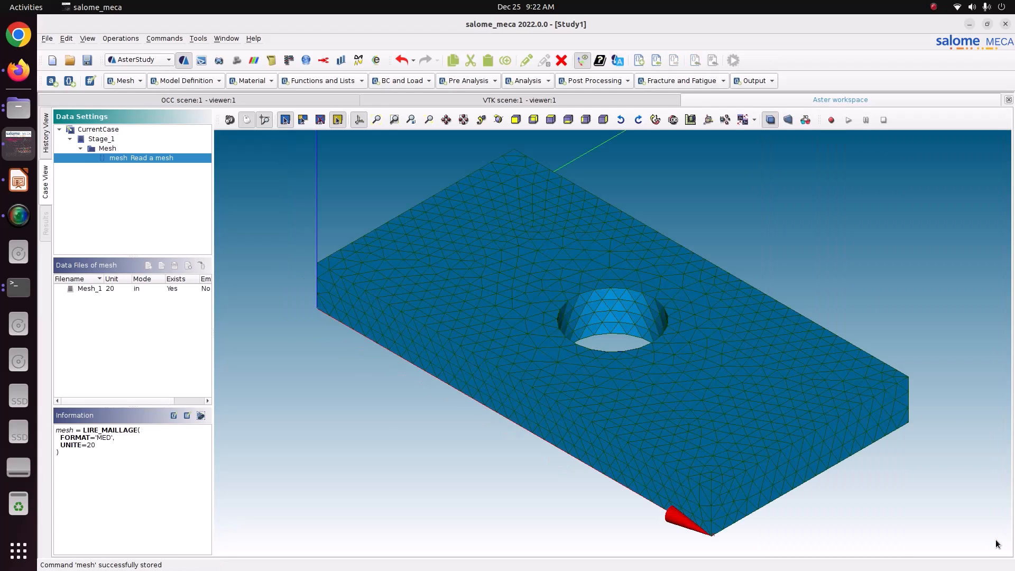
Add a finite element assignment applied Everywhere on the mesh.
{"action": "left_click", "coordinate": [197, 81]}
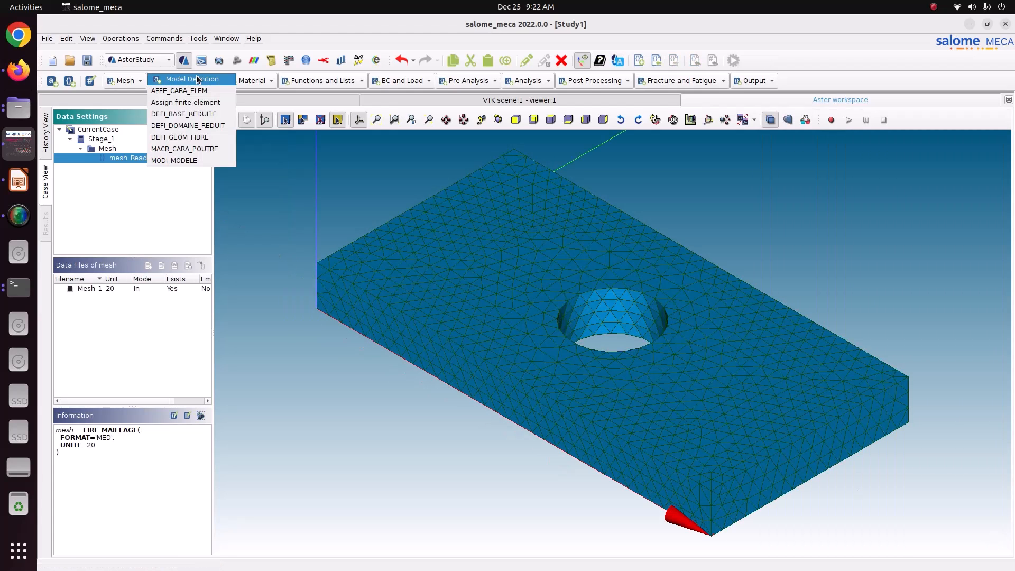
{"action": "left_click", "coordinate": [199, 102]}
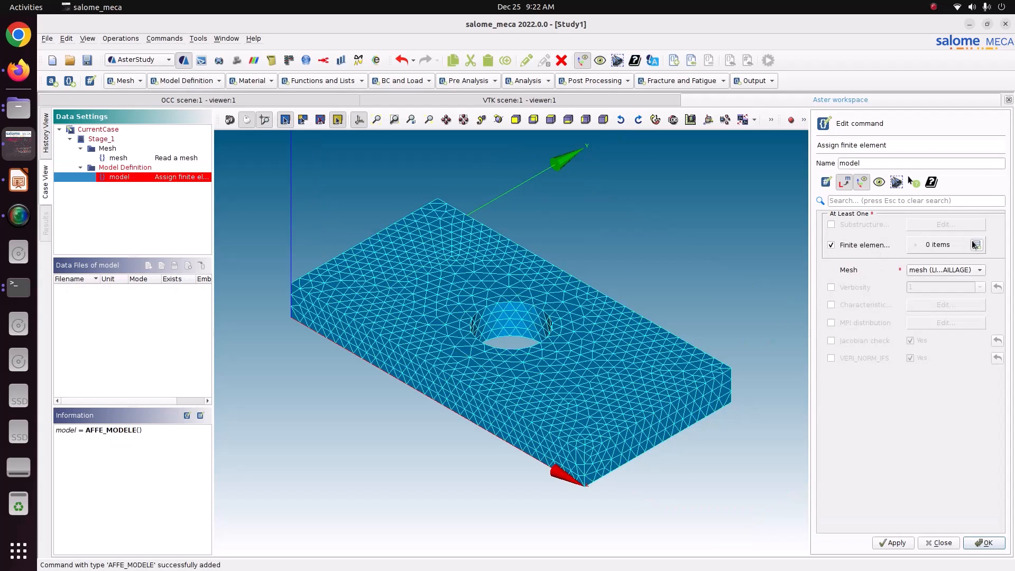
{"action": "left_click", "coordinate": [976, 244]}
{"action": "left_click", "coordinate": [923, 271]}
{"action": "left_click", "coordinate": [882, 242]}
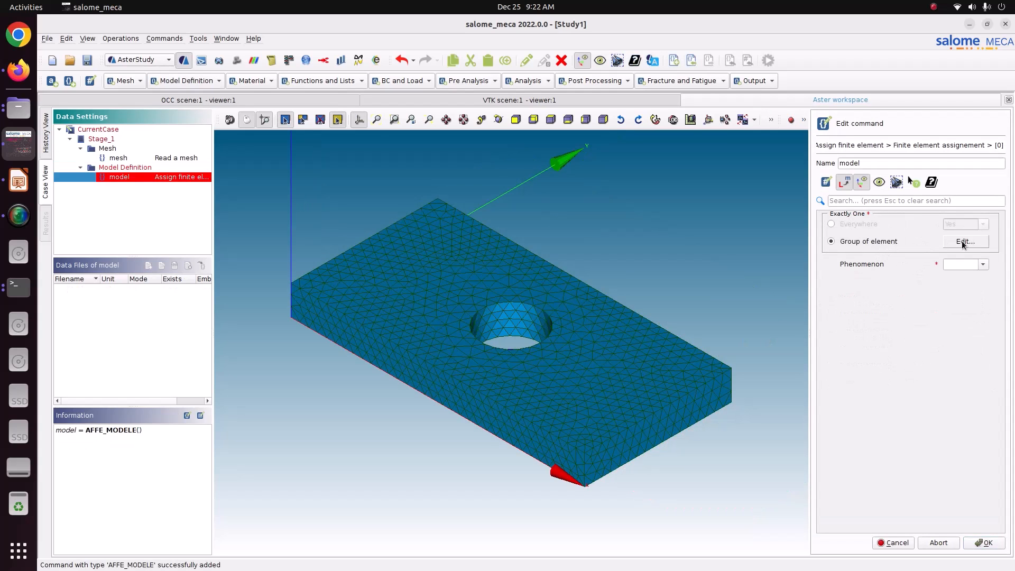
{"action": "left_click", "coordinate": [886, 224]}
Set phenomenon Mechanic and modelisation 3D, then store the model command.
{"action": "left_click", "coordinate": [977, 267]}
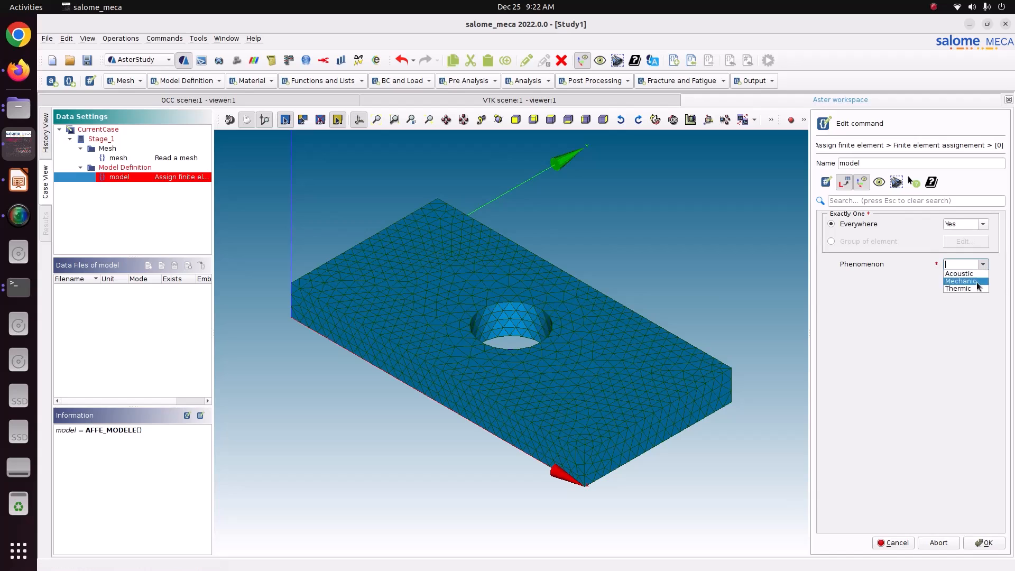
{"action": "left_click", "coordinate": [965, 277]}
{"action": "left_click", "coordinate": [968, 281]}
{"action": "left_click", "coordinate": [953, 349]}
{"action": "left_click", "coordinate": [982, 284]}
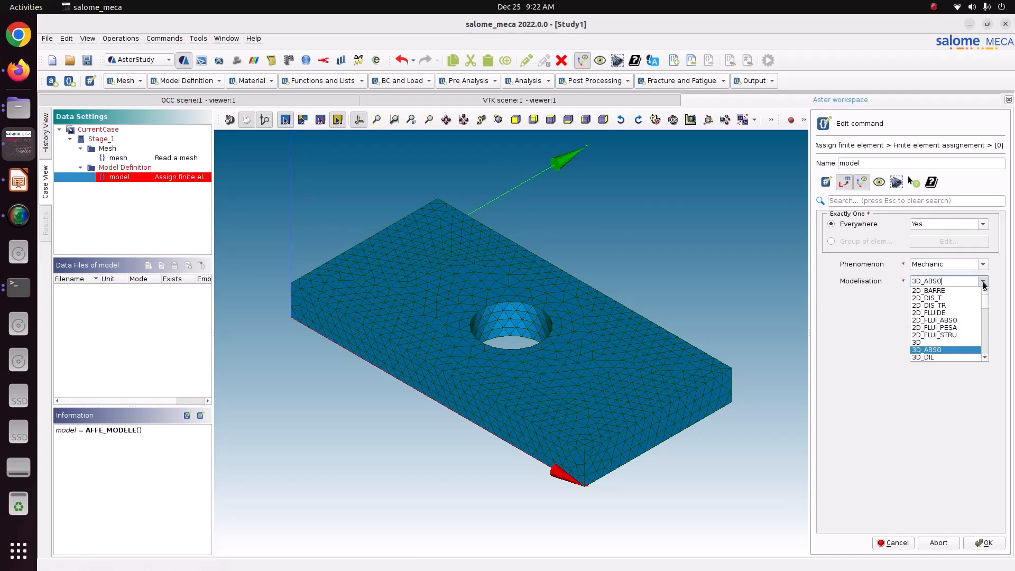
{"action": "left_click", "coordinate": [950, 343]}
{"action": "left_click", "coordinate": [979, 542]}
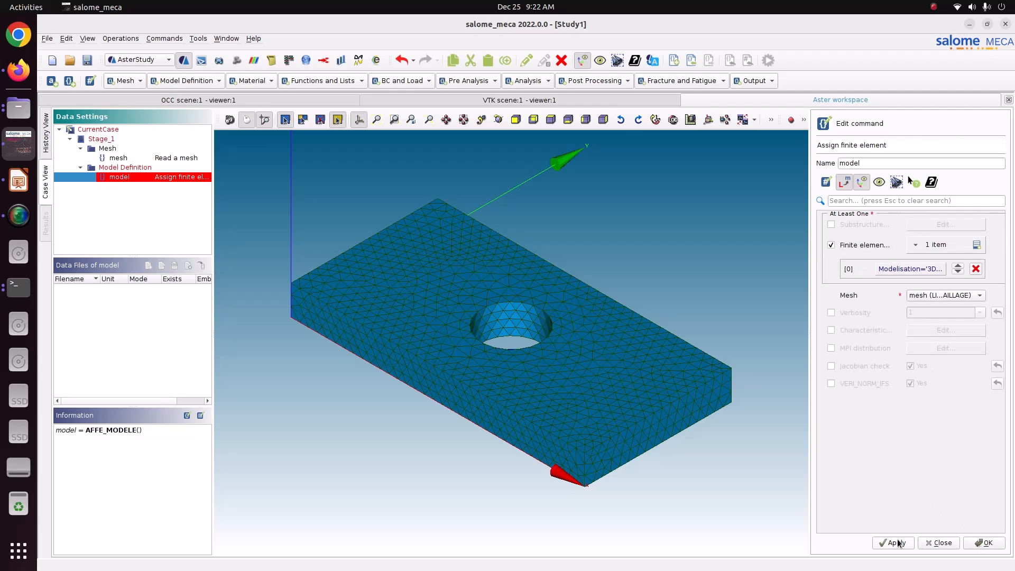
{"action": "left_click", "coordinate": [899, 543]}
{"action": "left_click", "coordinate": [975, 542]}
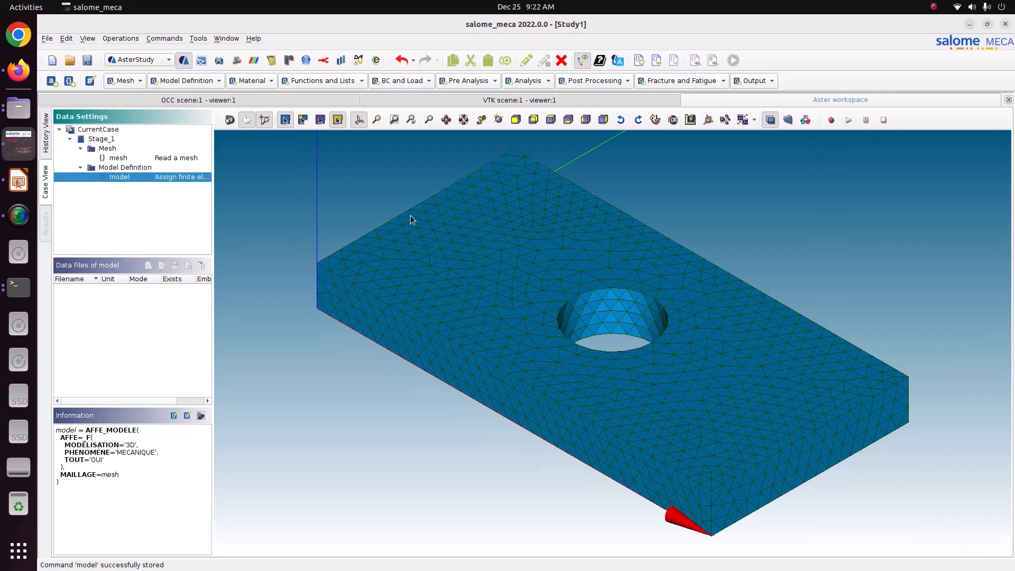
{"action": "left_click", "coordinate": [244, 83]}
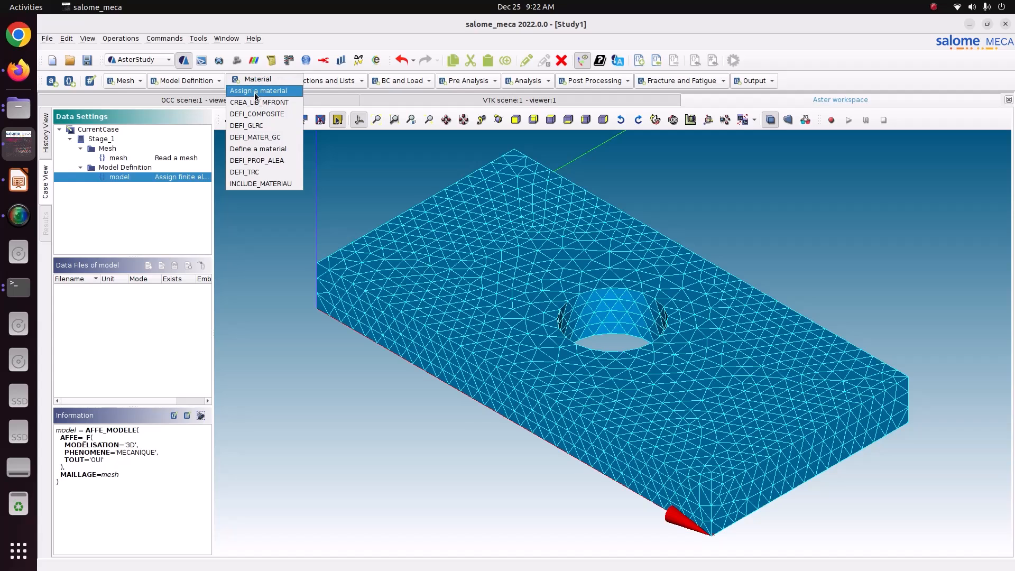
Create a DEFI_MATERIAU command named mater and tick its ELAS_HYPER hyperelastic behaviour.
{"action": "left_click", "coordinate": [244, 150]}
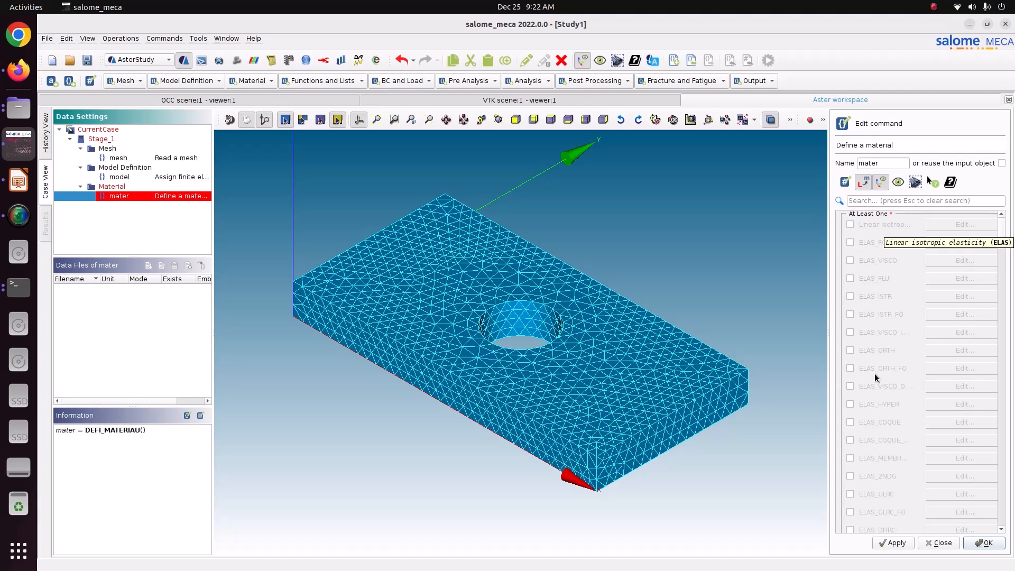
{"action": "scroll", "coordinate": [880, 452], "scroll_direction": "down", "scroll_amount": 2}
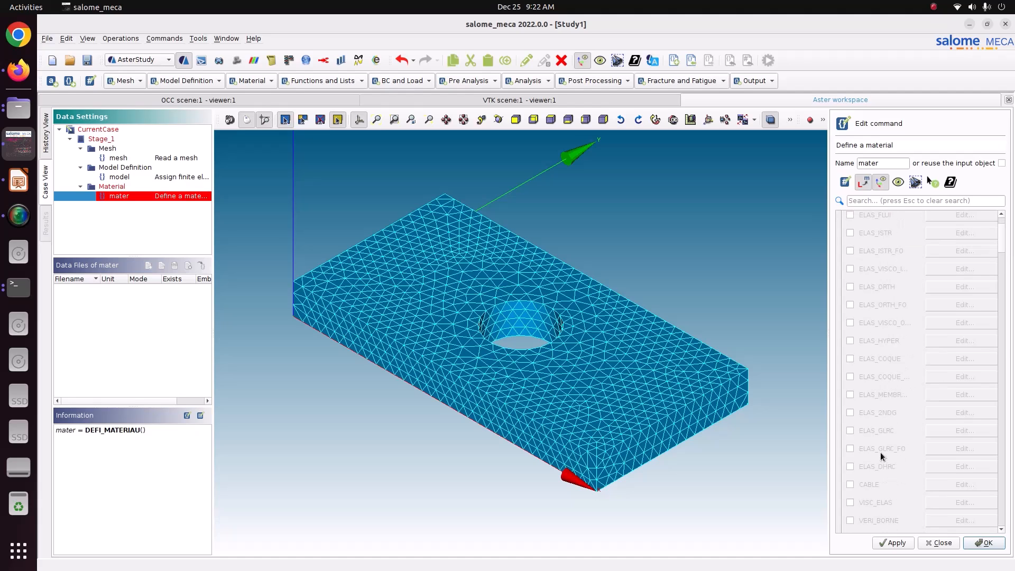
{"action": "scroll", "coordinate": [874, 427], "scroll_direction": "down", "scroll_amount": 5}
{"action": "scroll", "coordinate": [875, 427], "scroll_direction": "down", "scroll_amount": 7}
{"action": "scroll", "coordinate": [882, 414], "scroll_direction": "down", "scroll_amount": 8}
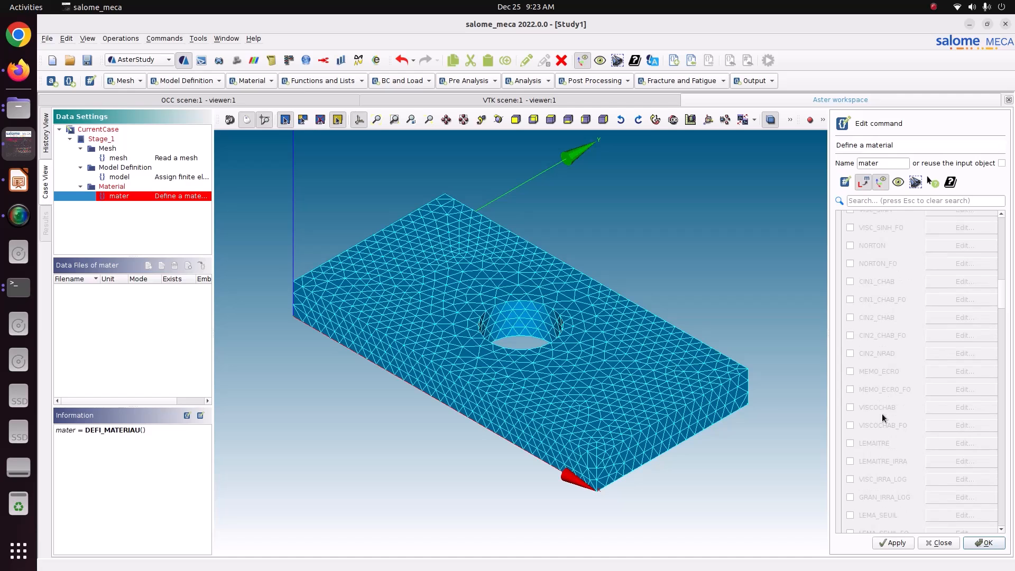
{"action": "scroll", "coordinate": [882, 414], "scroll_direction": "up", "scroll_amount": 1}
{"action": "scroll", "coordinate": [882, 414], "scroll_direction": "up", "scroll_amount": 15}
{"action": "scroll", "coordinate": [883, 415], "scroll_direction": "up", "scroll_amount": 5}
{"action": "scroll", "coordinate": [883, 415], "scroll_direction": "down", "scroll_amount": 5}
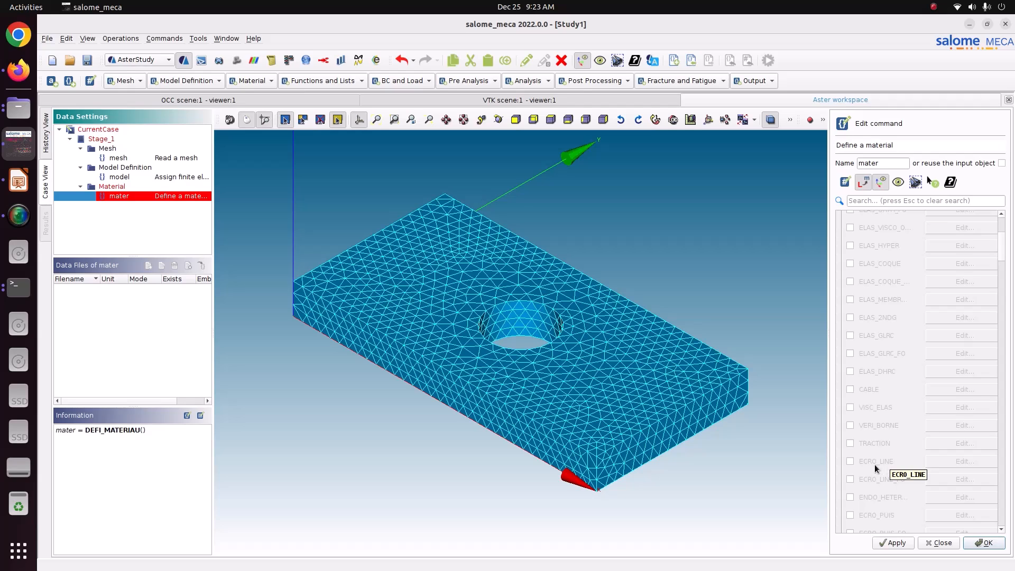
{"action": "scroll", "coordinate": [878, 457], "scroll_direction": "up", "scroll_amount": 5}
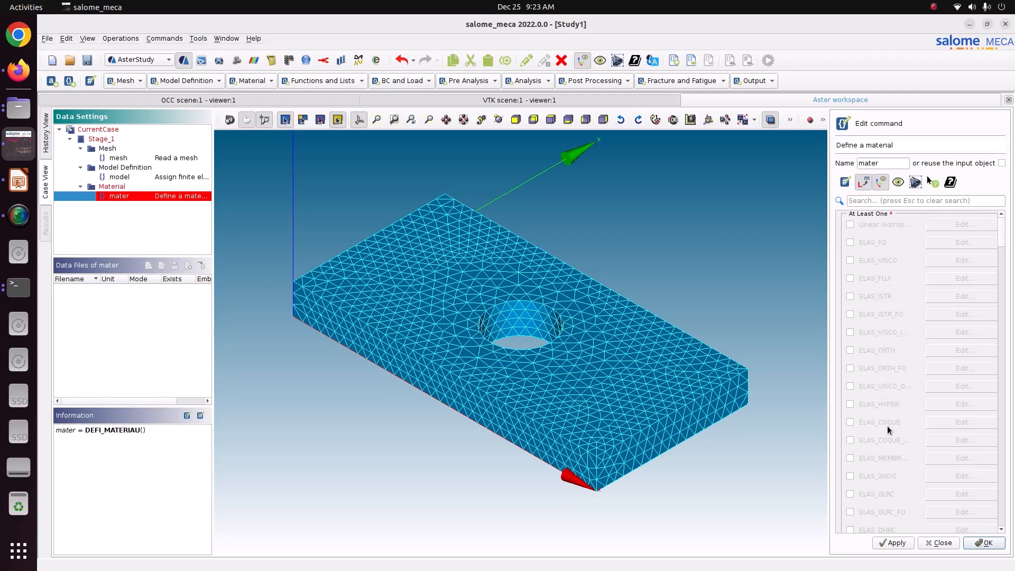
{"action": "left_click", "coordinate": [851, 404]}
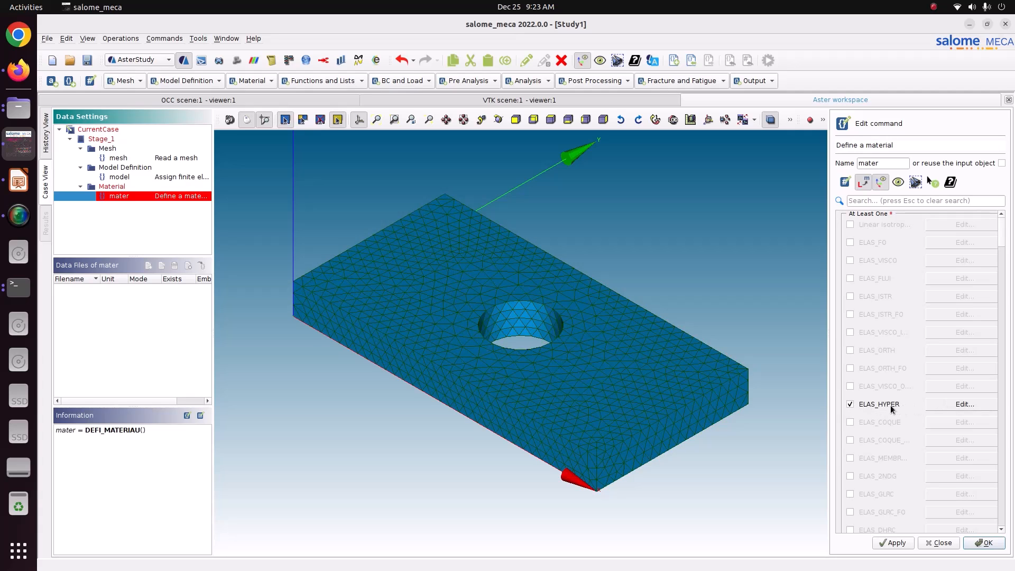
Set the ELAS_HYPER Poisson's ratio to 0.4995.
{"action": "left_click", "coordinate": [968, 407]}
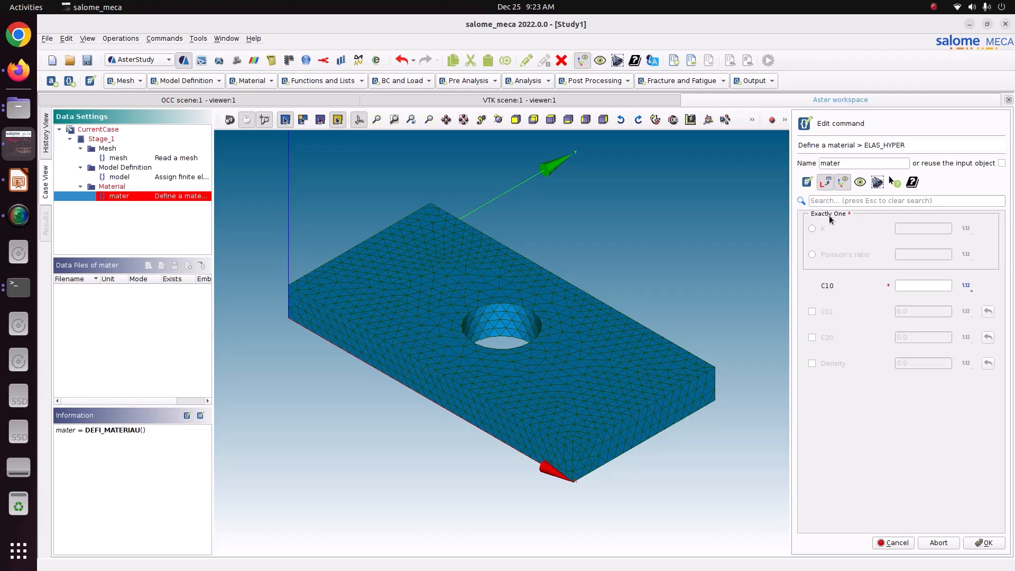
{"action": "left_click", "coordinate": [840, 254]}
{"action": "left_click", "coordinate": [925, 254]}
{"action": "type", "text": "0.4995"}
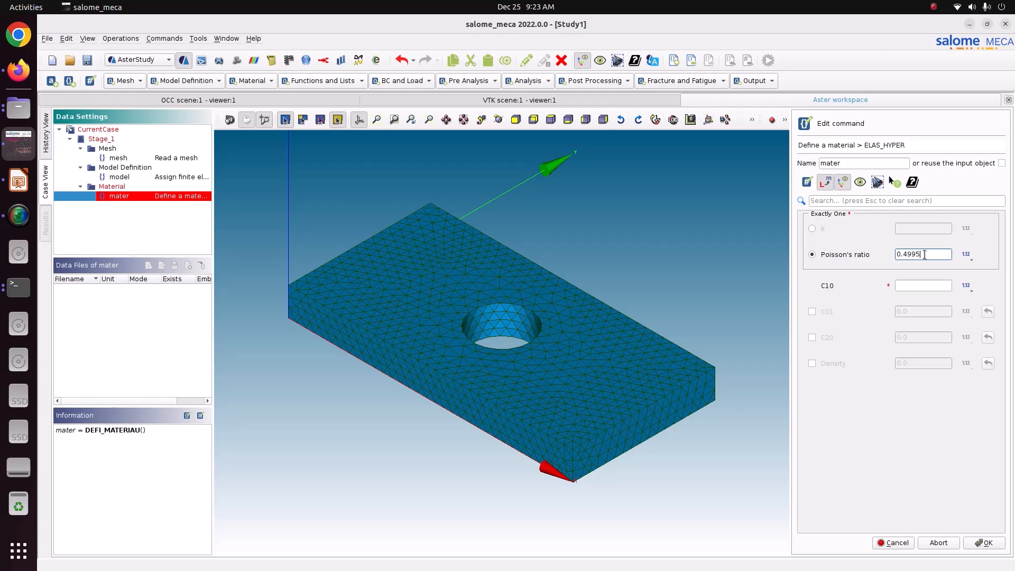
Bring up the Mooney-Rivlin constants slide in LibreOffice Impress.
{"action": "left_click", "coordinate": [920, 286]}
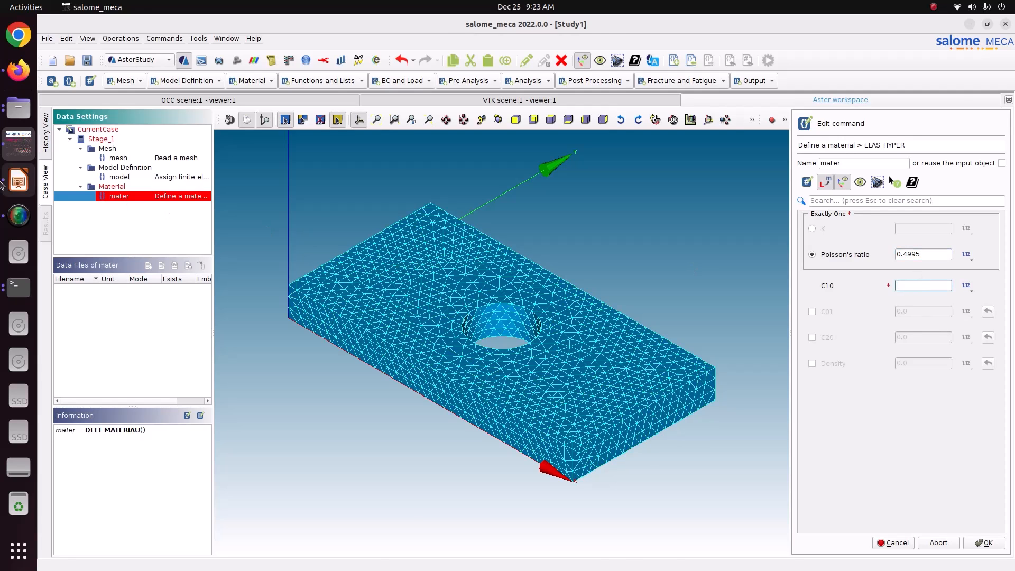
{"action": "left_click", "coordinate": [11, 182]}
{"action": "left_click", "coordinate": [94, 174]}
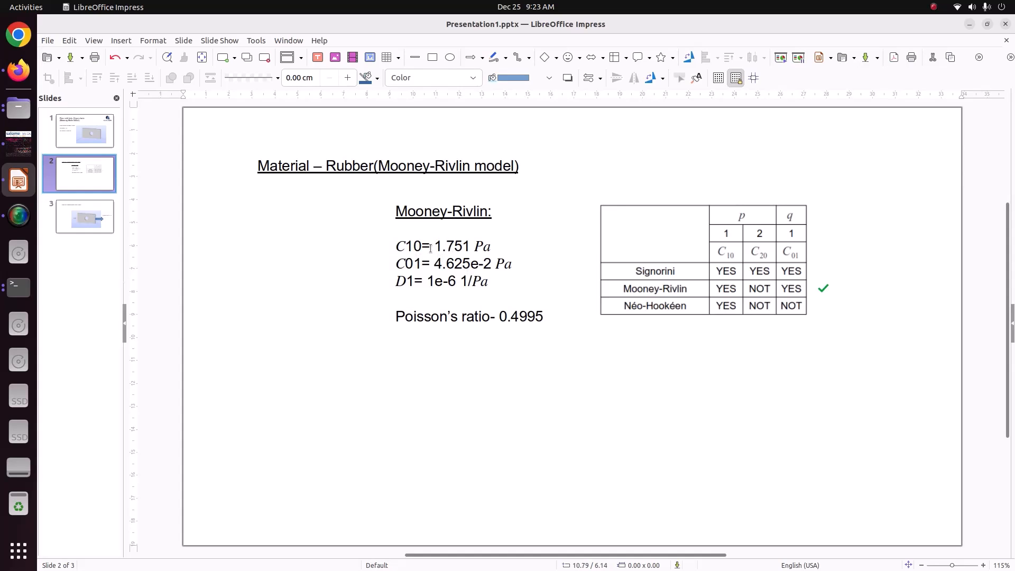
Enter C10 = 1.751 and enable C01, checking the Mooney-Rivlin values on the slide.
{"action": "left_click", "coordinate": [19, 143]}
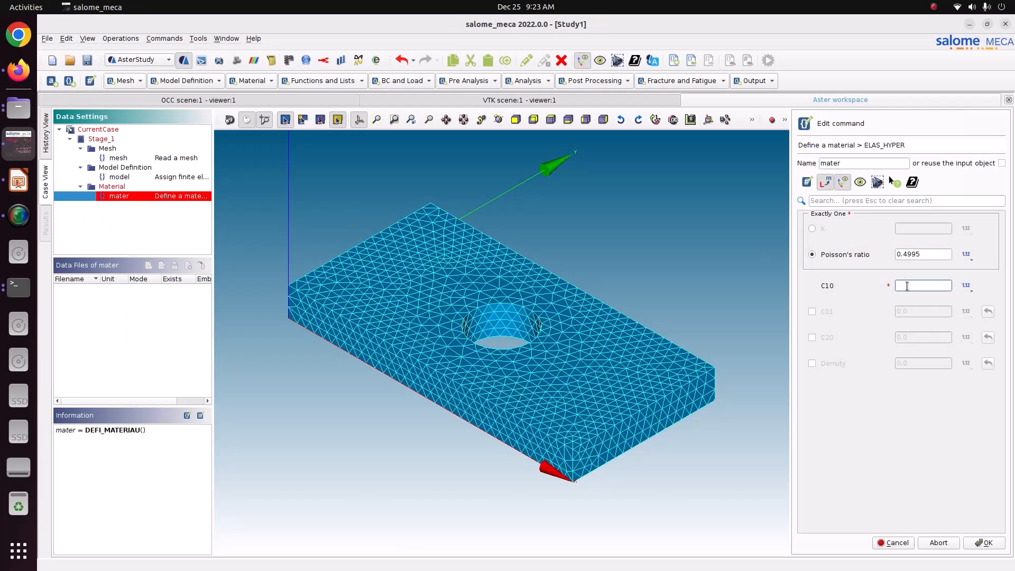
{"action": "type", "text": "1.751"}
{"action": "left_click", "coordinate": [826, 312]}
{"action": "left_click", "coordinate": [18, 181]}
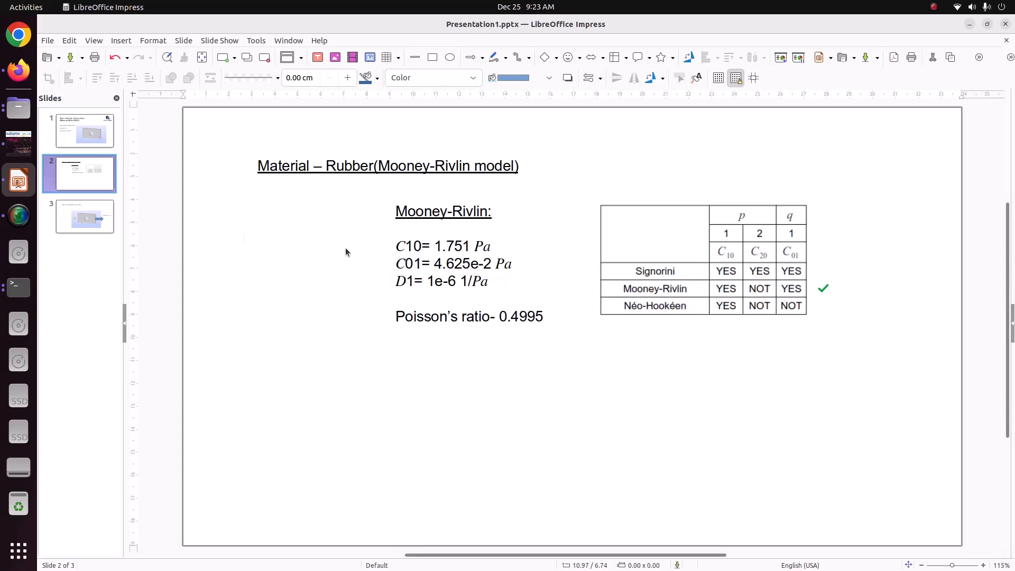
{"action": "left_click", "coordinate": [16, 139]}
Set C01 to 4.625e-2, enable C20 at 0.0 and density 7870, then store mater.
{"action": "double_click", "coordinate": [904, 312]}
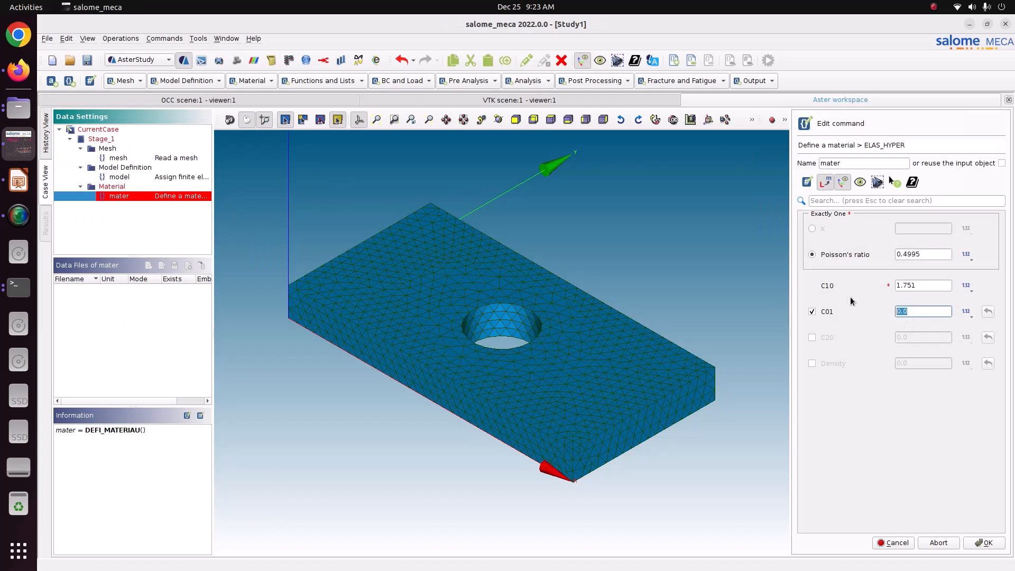
{"action": "type", "text": "4.625e-2"}
{"action": "left_click", "coordinate": [830, 336]}
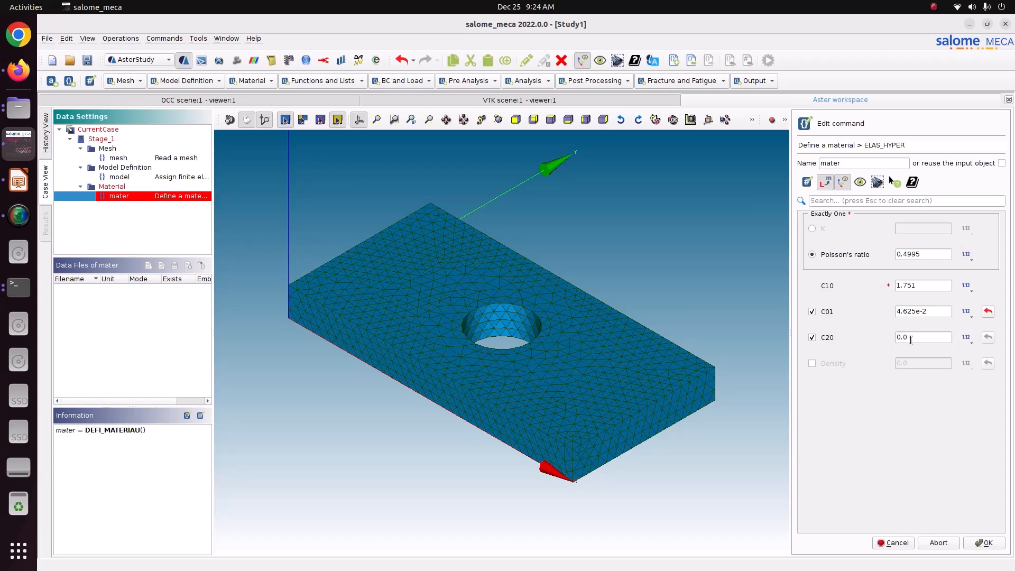
{"action": "key", "text": "Tab"}
{"action": "left_click", "coordinate": [841, 363]}
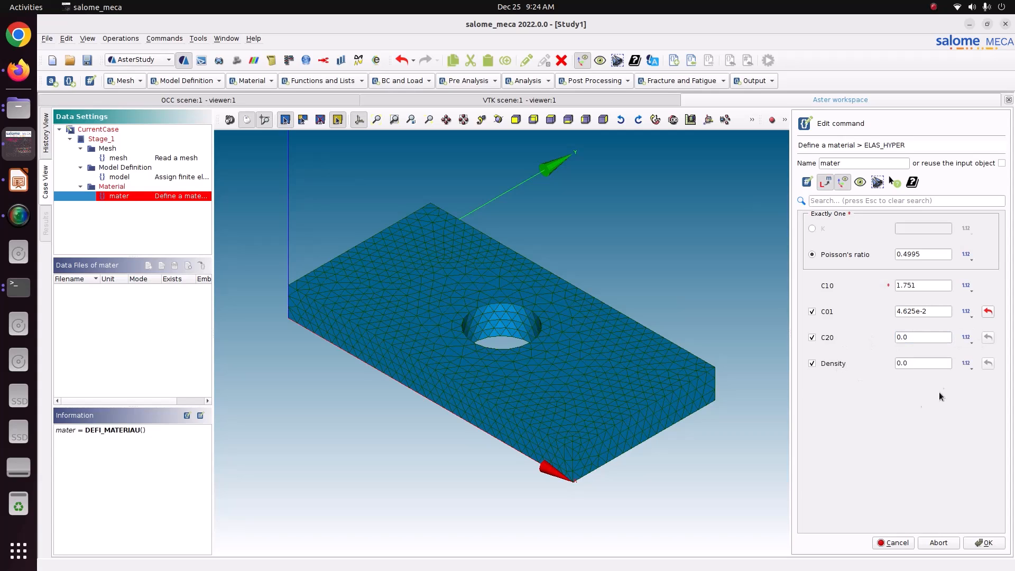
{"action": "key", "text": "Tab"}
{"action": "type", "text": "7870"}
{"action": "left_click", "coordinate": [981, 544]}
{"action": "left_click", "coordinate": [981, 543]}
{"action": "left_click", "coordinate": [981, 543]}
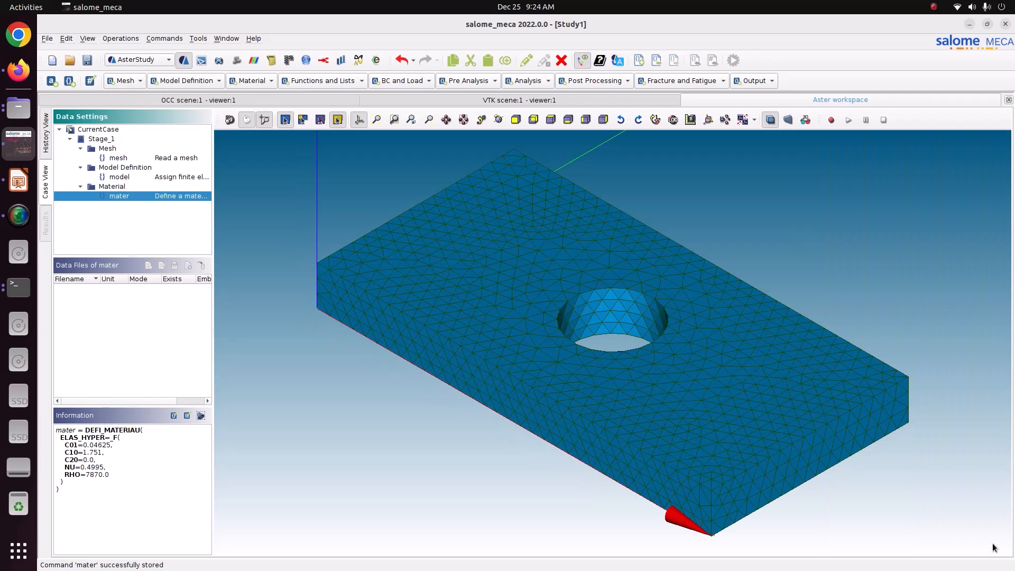
Save the study and start a material assignment covering the mesh and model.
{"action": "left_click", "coordinate": [87, 60]}
{"action": "left_click", "coordinate": [243, 84]}
{"action": "left_click", "coordinate": [259, 91]}
{"action": "left_click", "coordinate": [860, 224]}
{"action": "left_click", "coordinate": [859, 242]}
Assign mater everywhere and store the assignment as fieldmat.
{"action": "left_click", "coordinate": [976, 266]}
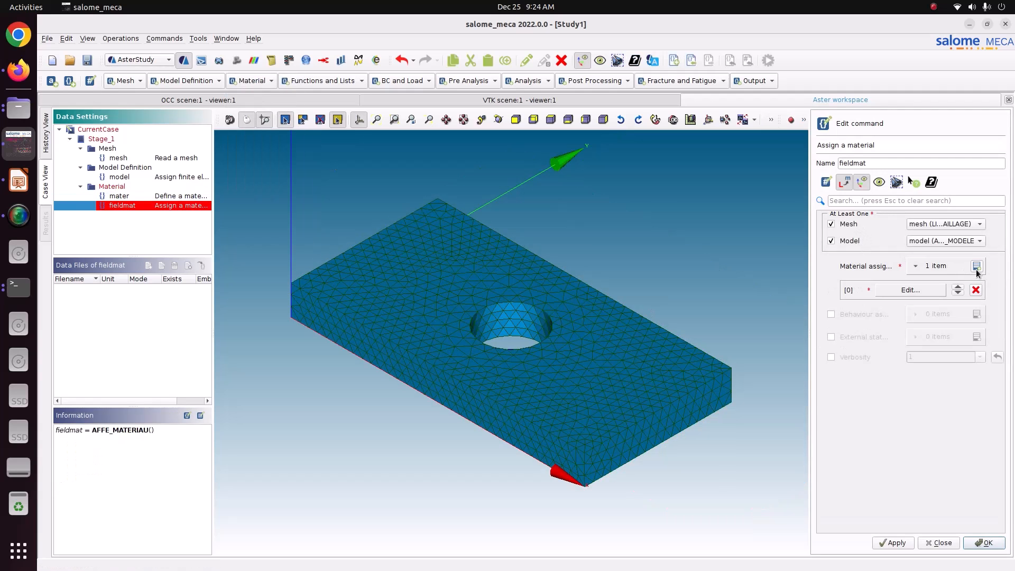
{"action": "left_click", "coordinate": [929, 291]}
{"action": "left_click", "coordinate": [867, 224]}
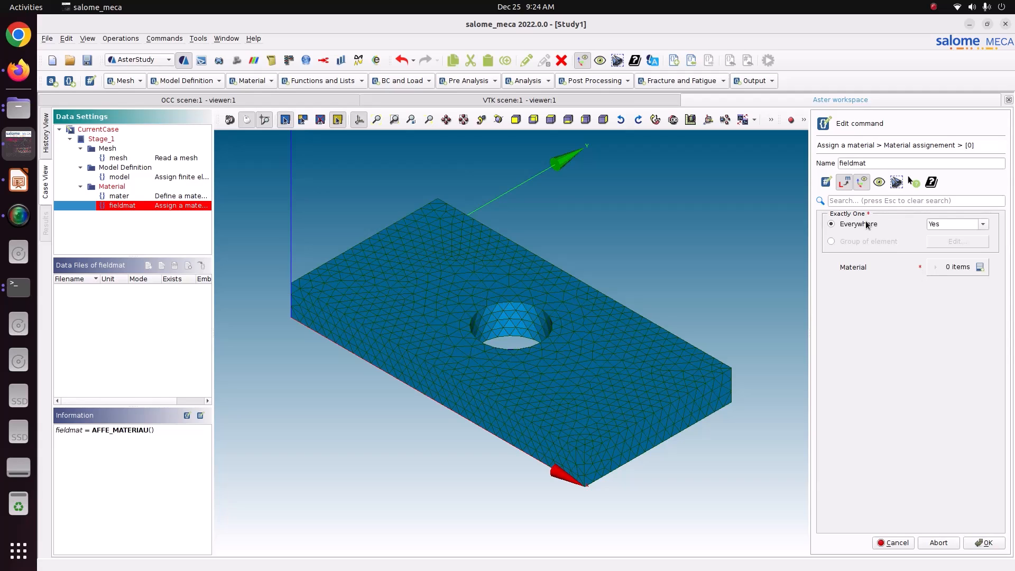
{"action": "left_click", "coordinate": [979, 267]}
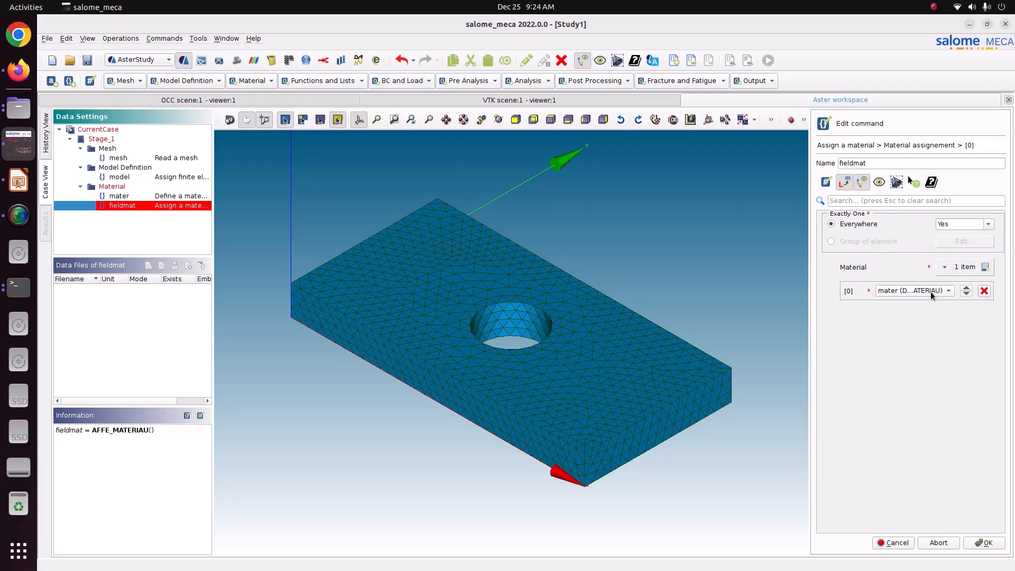
{"action": "left_click", "coordinate": [986, 544]}
{"action": "left_click", "coordinate": [893, 541]}
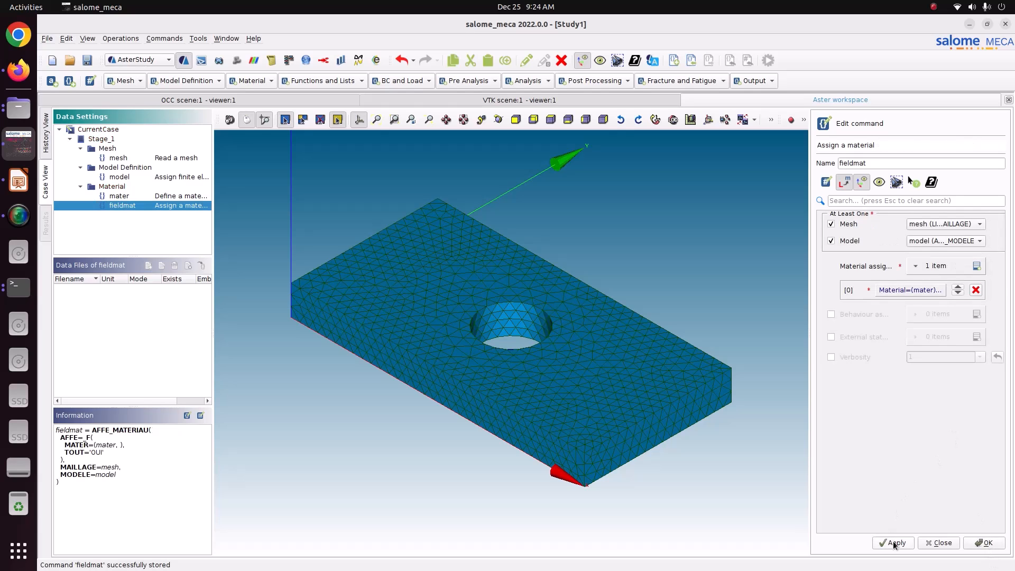
{"action": "left_click", "coordinate": [995, 543]}
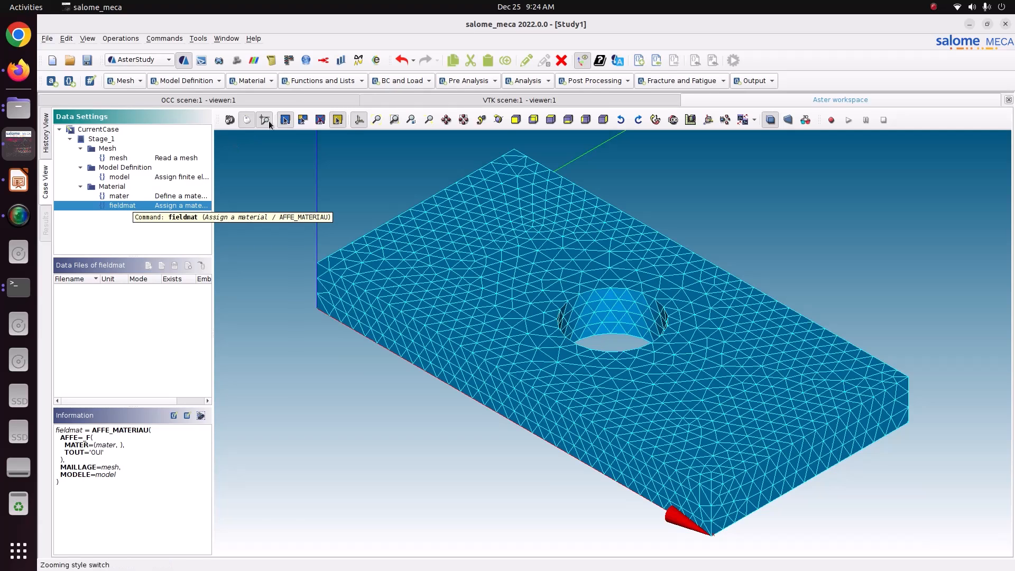
{"action": "left_click", "coordinate": [306, 81]}
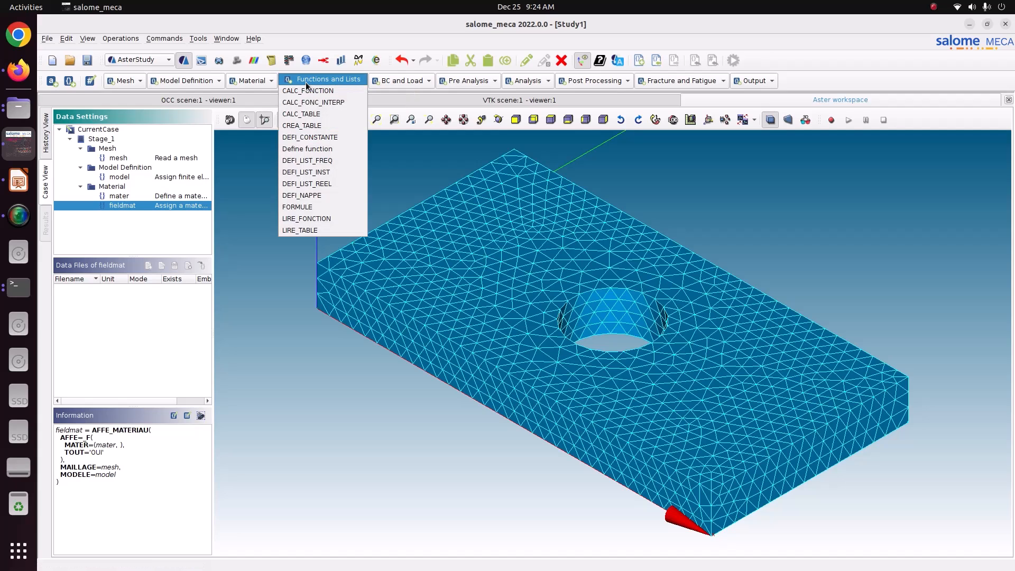
Start a new function whose parameter is time (INST).
{"action": "left_click", "coordinate": [319, 148]}
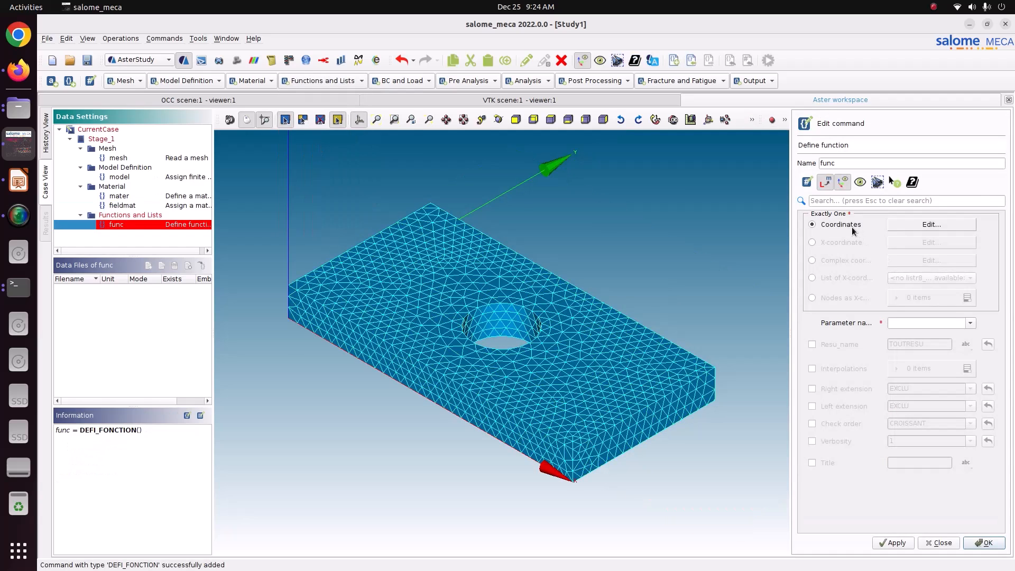
{"action": "left_click", "coordinate": [970, 323]}
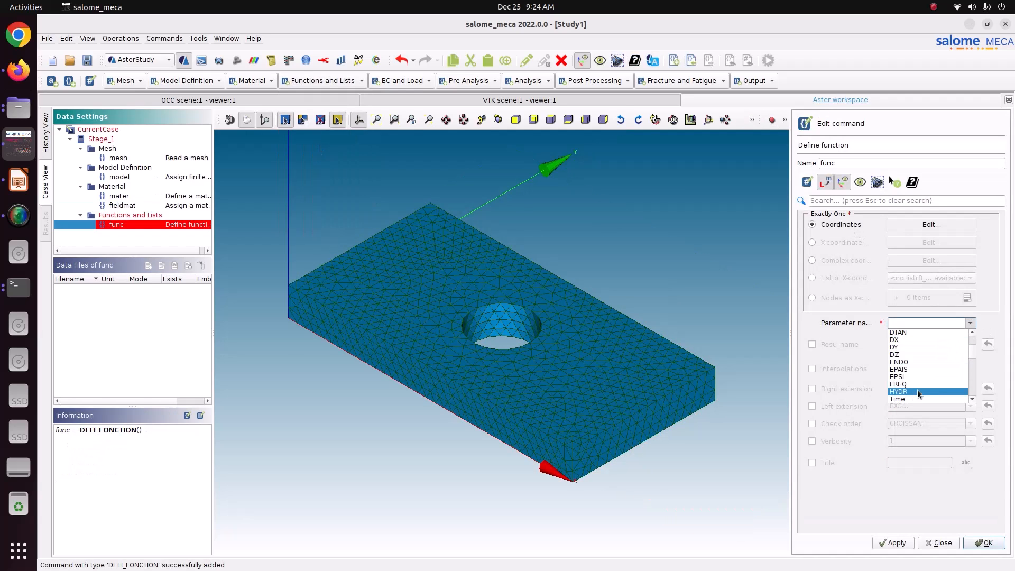
{"action": "left_click", "coordinate": [906, 398]}
Enter the ramp points (0,0) and (1,1), plot them, and store the function.
{"action": "left_click", "coordinate": [912, 228]}
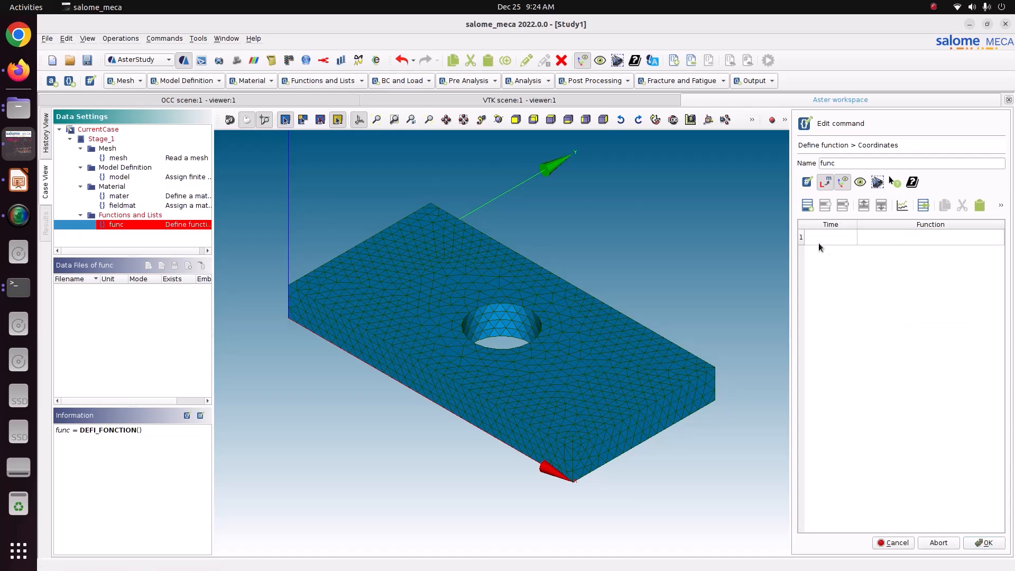
{"action": "type", "text": "0"}
{"action": "key", "text": "Tab"}
{"action": "type", "text": "0"}
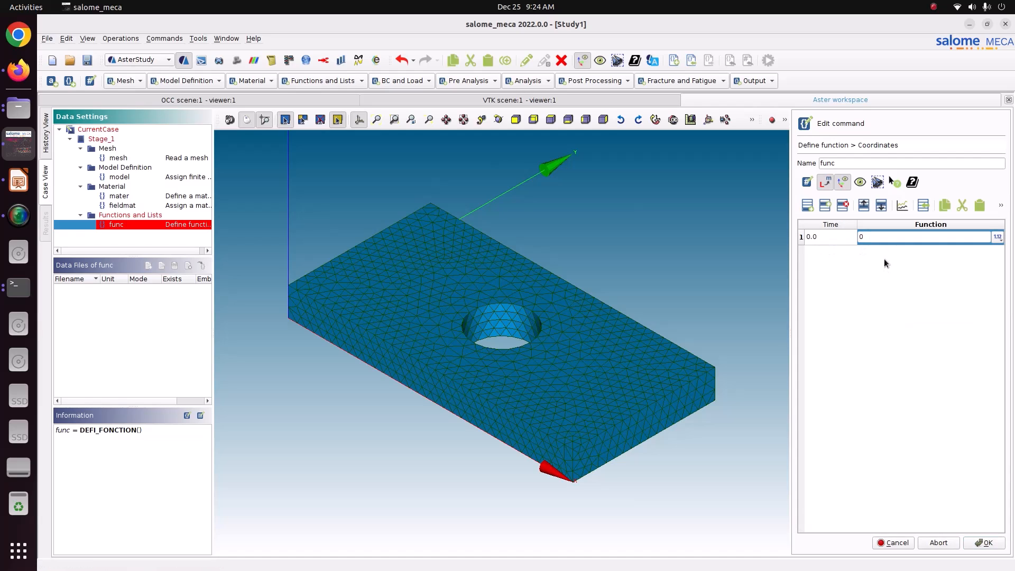
{"action": "left_click", "coordinate": [807, 206]}
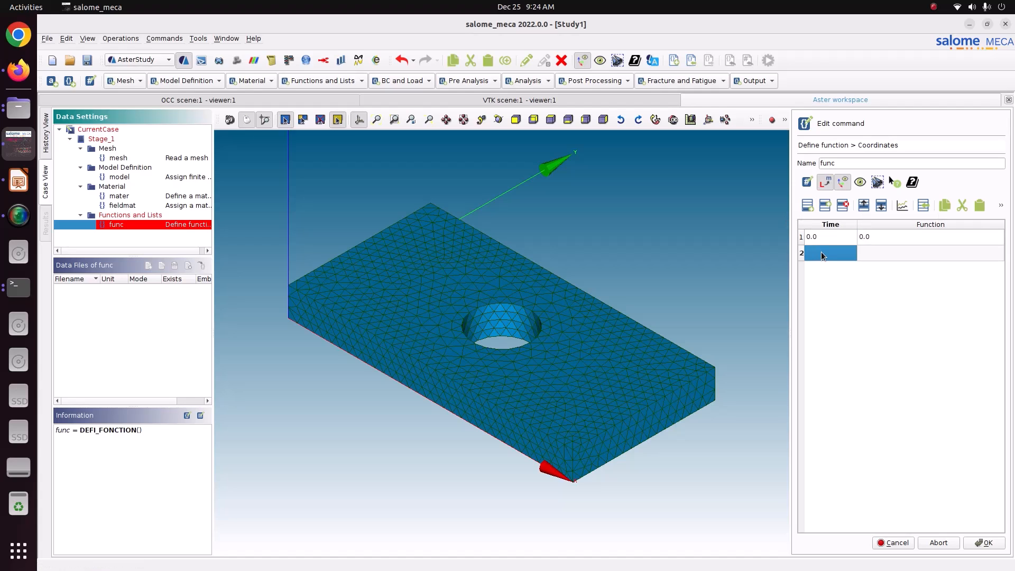
{"action": "type", "text": "1"}
{"action": "left_click", "coordinate": [924, 253]}
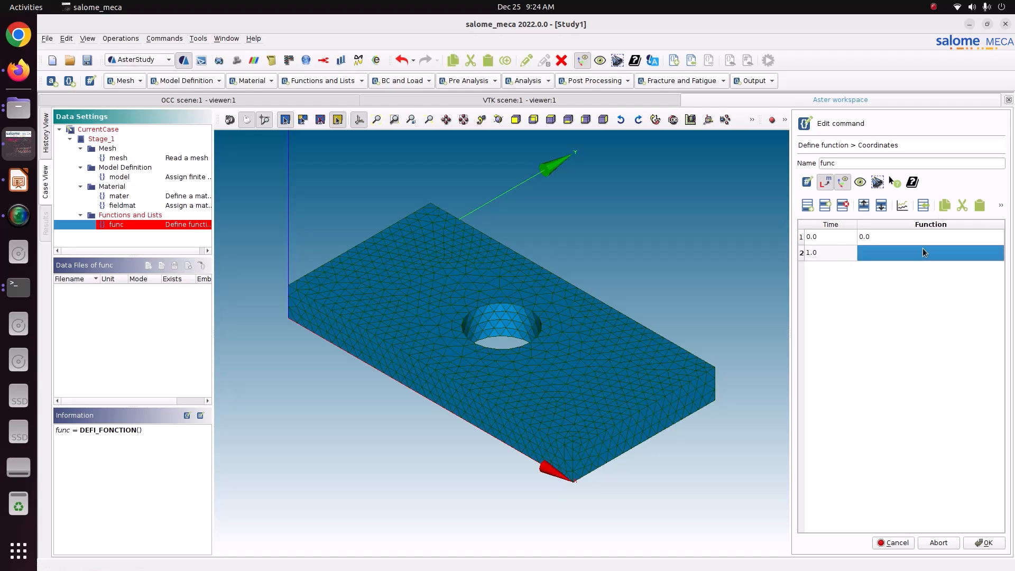
{"action": "type", "text": "1"}
{"action": "left_click_drag", "start_coordinate": [837, 236], "coordinate": [877, 249]}
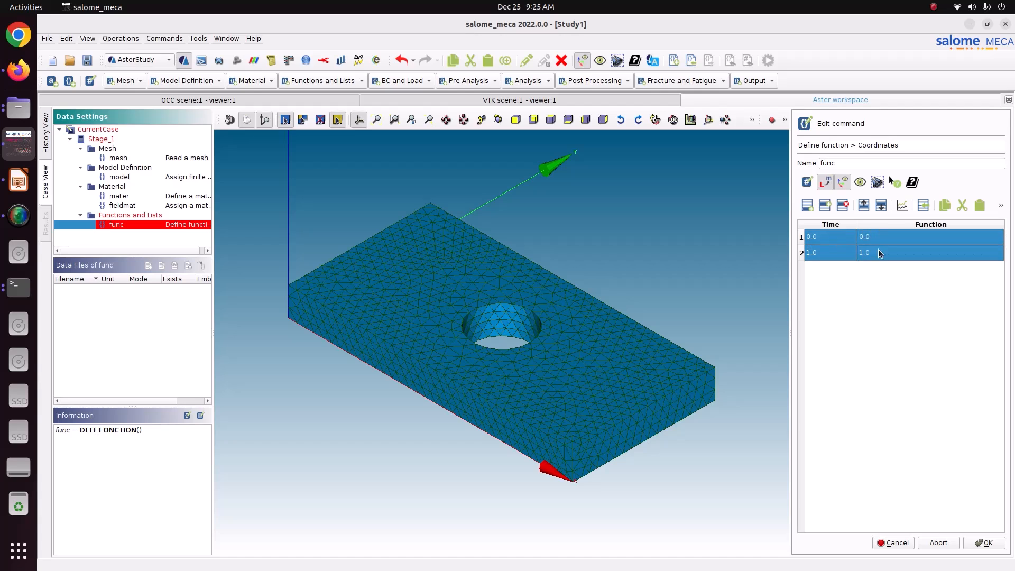
{"action": "left_click", "coordinate": [902, 205]}
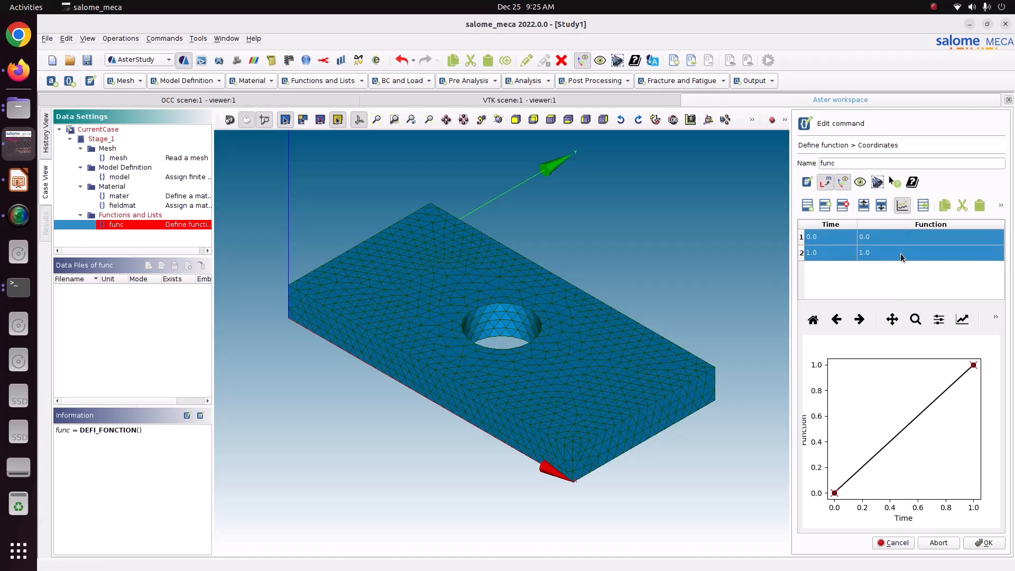
{"action": "left_click", "coordinate": [986, 543]}
{"action": "left_click", "coordinate": [881, 544]}
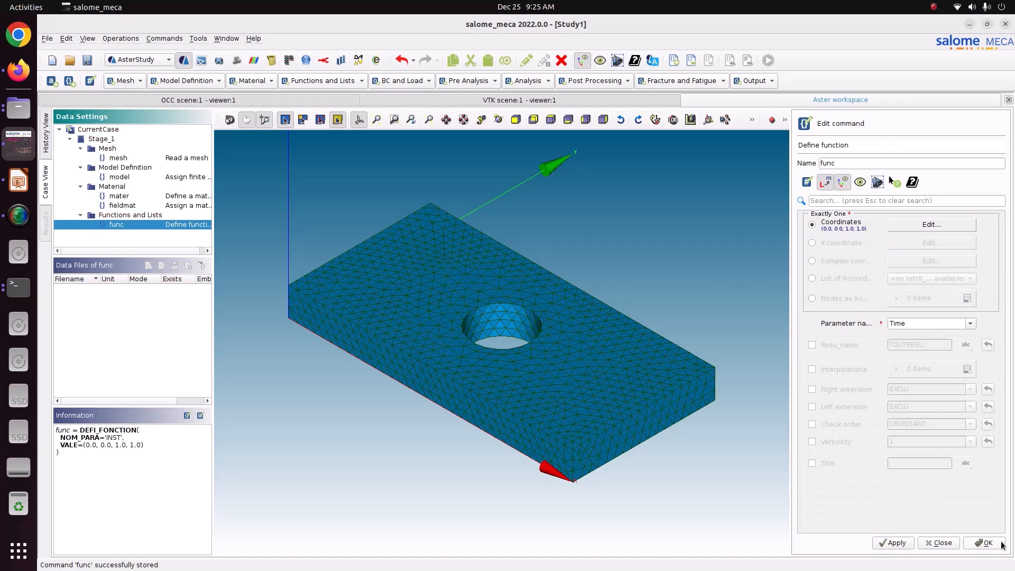
Rename the function to Load_F and store it.
{"action": "left_click_drag", "start_coordinate": [840, 163], "coordinate": [795, 159]}
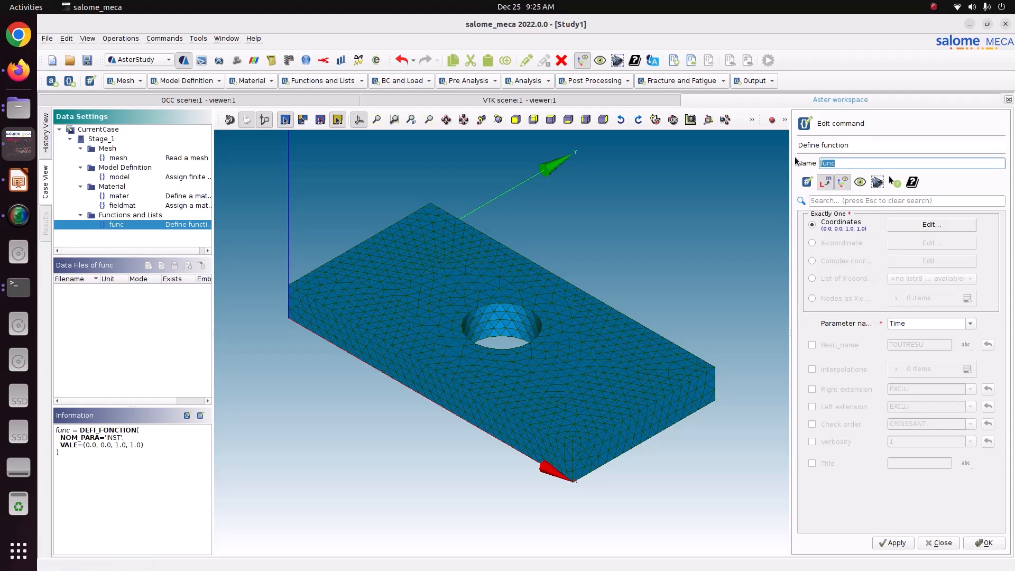
{"action": "type", "text": "LOad_F"}
{"action": "left_click", "coordinate": [827, 163]}
{"action": "key", "text": "BackSpace"}
{"action": "type", "text": "o"}
{"action": "left_click", "coordinate": [893, 543]}
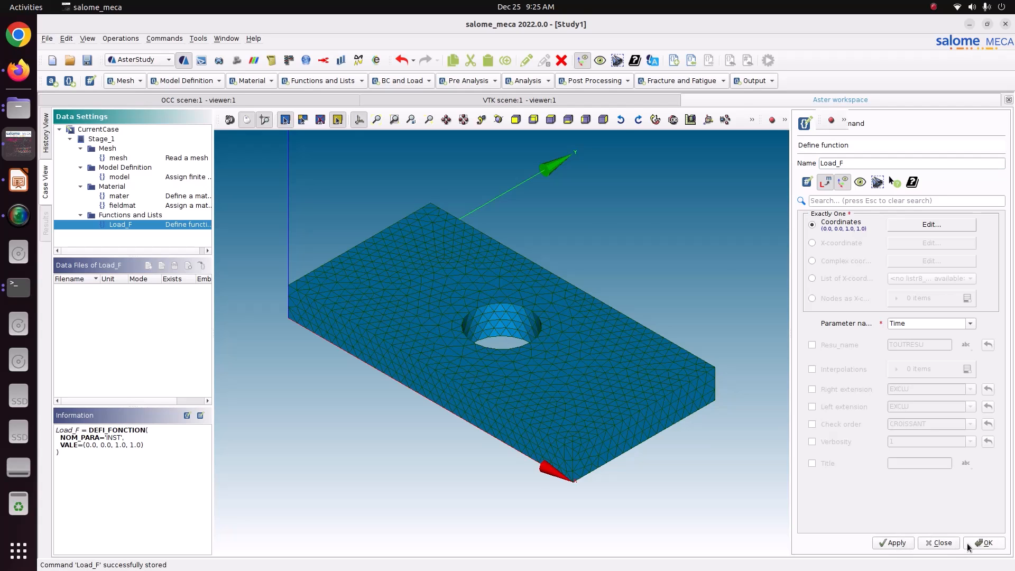
{"action": "left_click", "coordinate": [968, 543]}
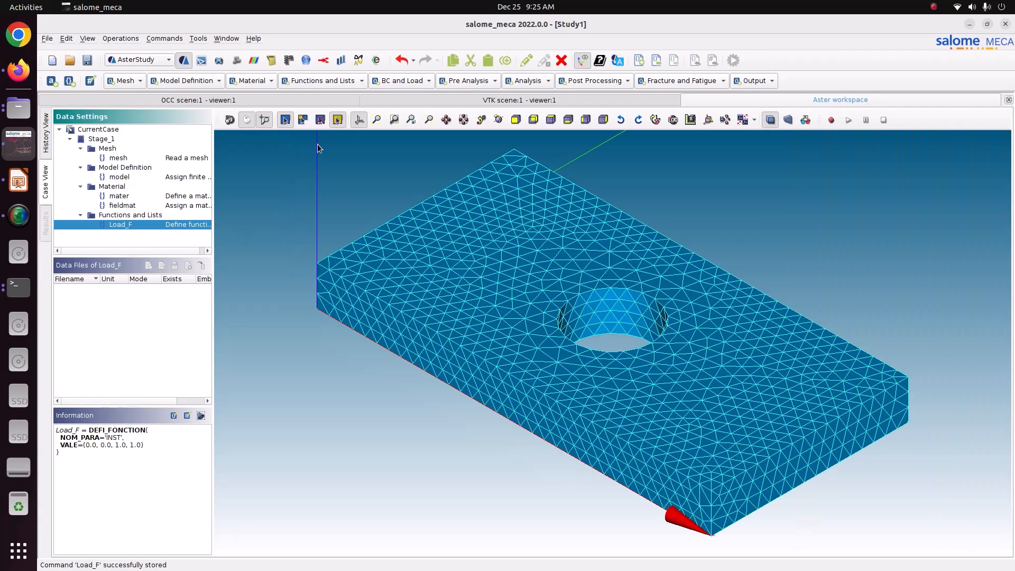
Create a mechanical load with an imposed-DOF entry on the Fix face group.
{"action": "left_click", "coordinate": [385, 81]}
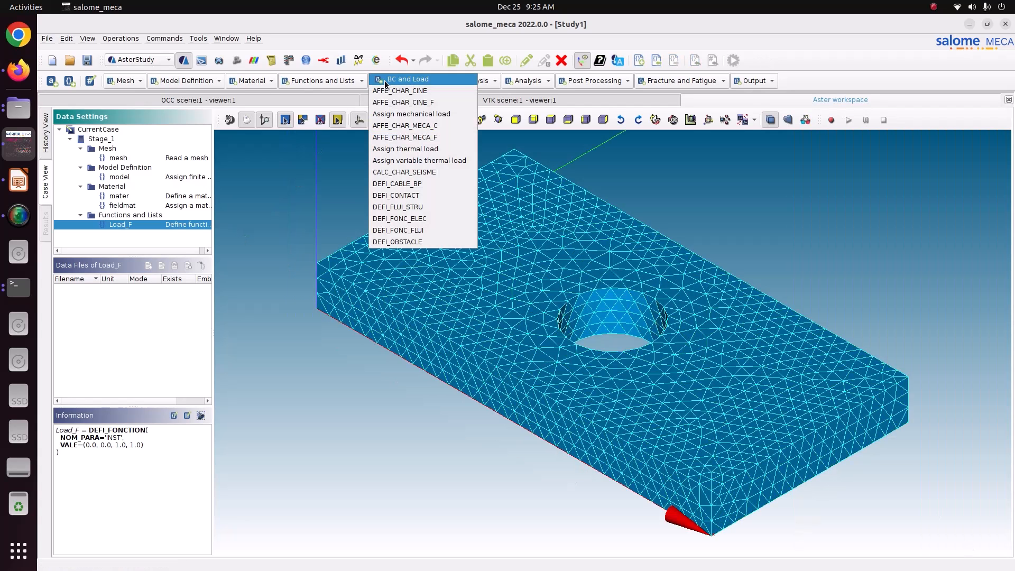
{"action": "left_click", "coordinate": [409, 114]}
{"action": "left_click", "coordinate": [846, 283]}
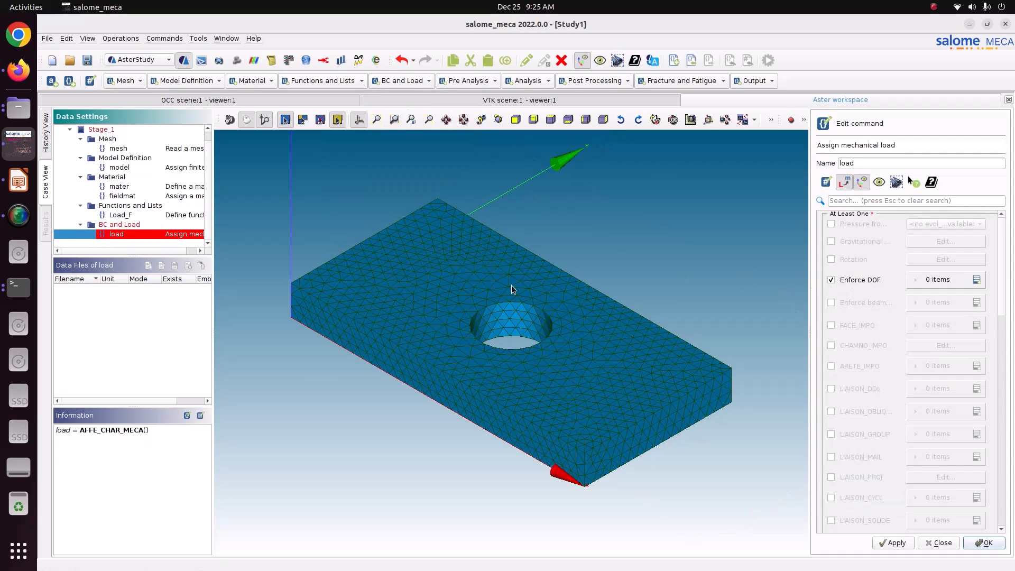
{"action": "left_click", "coordinate": [977, 280]}
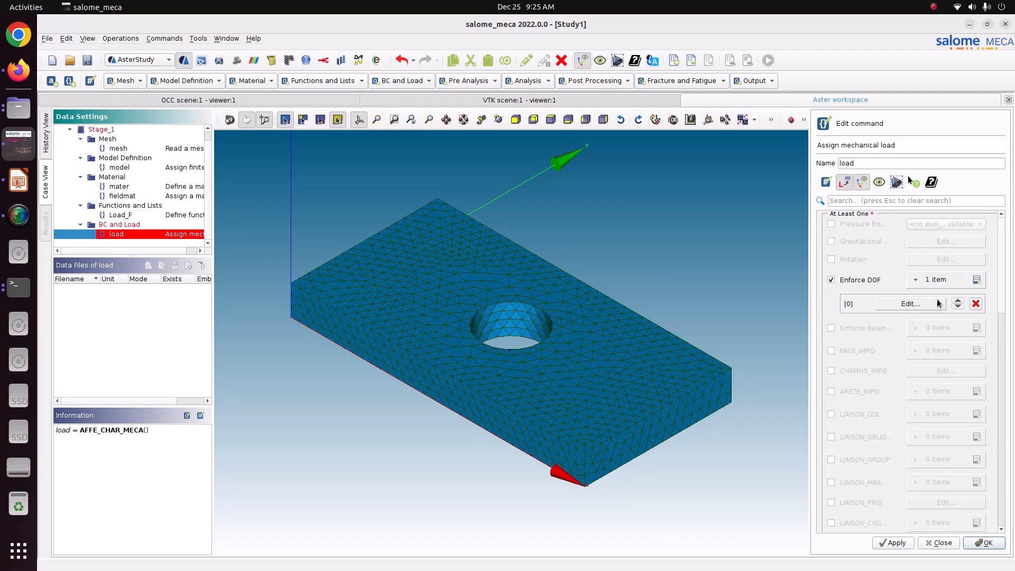
{"action": "left_click", "coordinate": [910, 303]}
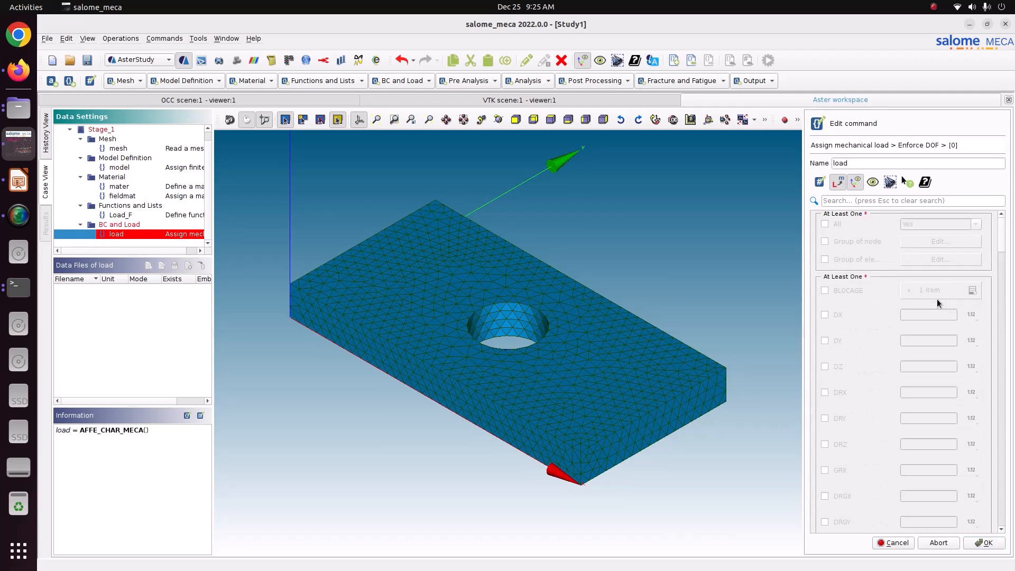
{"action": "left_click", "coordinate": [845, 261]}
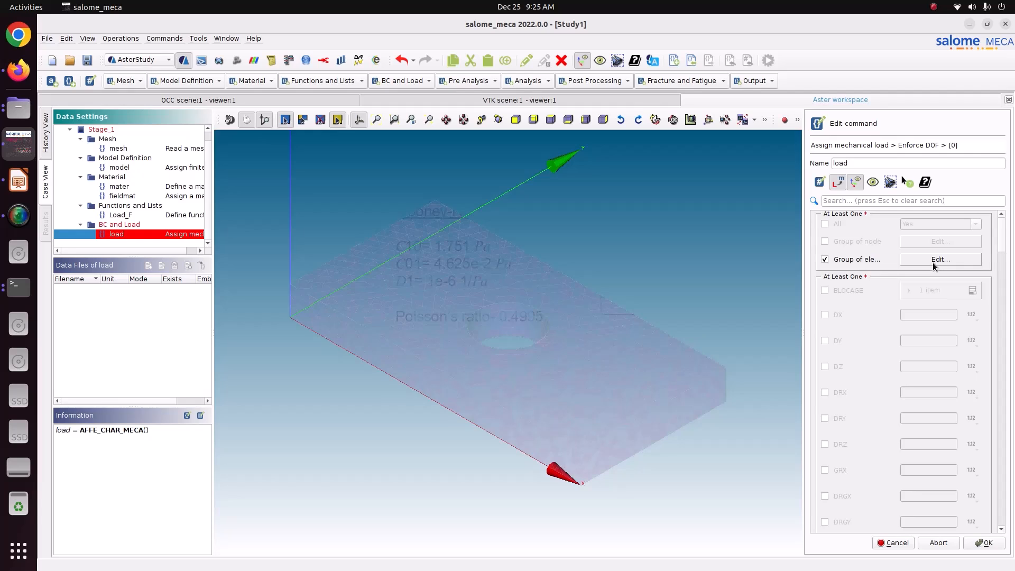
{"action": "left_click", "coordinate": [934, 262]}
{"action": "left_click", "coordinate": [841, 260]}
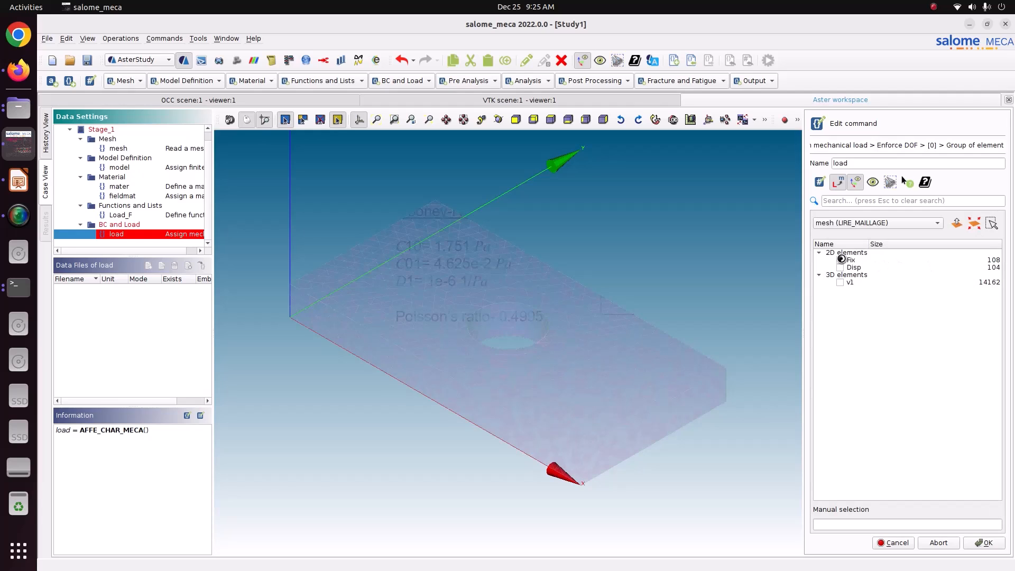
{"action": "left_click", "coordinate": [983, 542]}
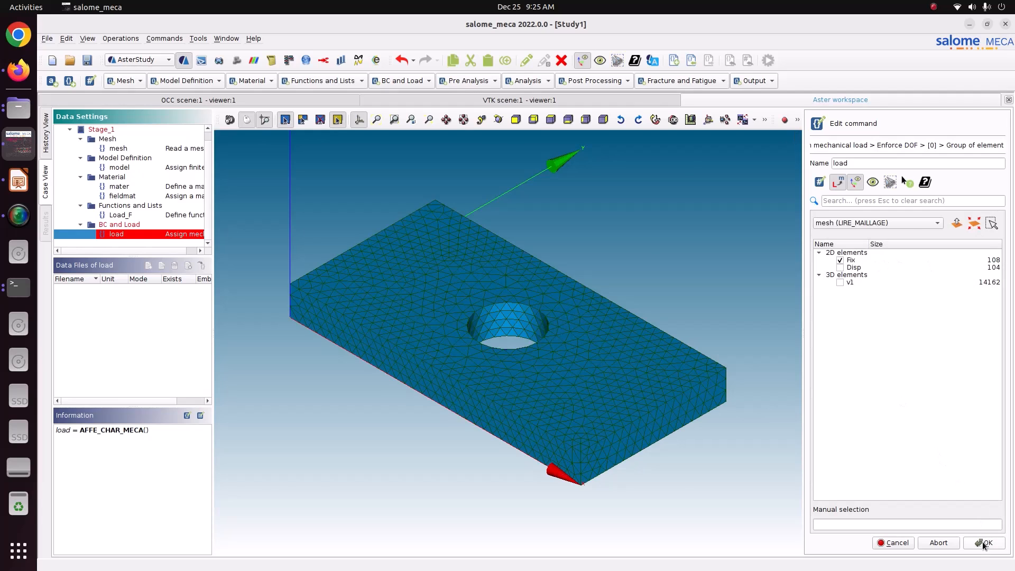
Block DEPLACEMENT on the Fix entry and store the load command.
{"action": "left_click", "coordinate": [909, 291]}
{"action": "left_click", "coordinate": [915, 315]}
{"action": "left_click", "coordinate": [915, 323]}
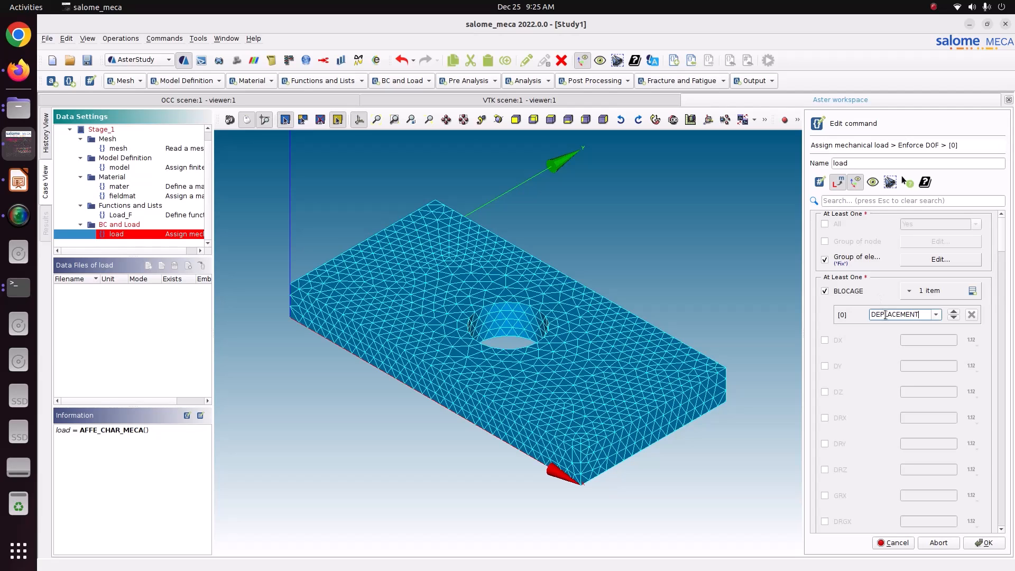
{"action": "left_click", "coordinate": [985, 547]}
{"action": "left_click", "coordinate": [985, 542]}
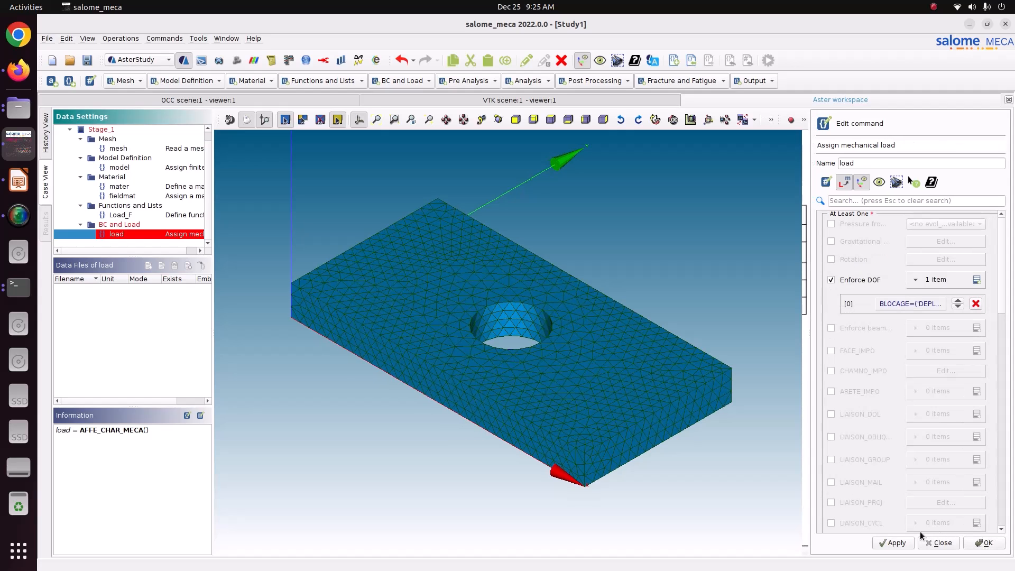
{"action": "left_click", "coordinate": [904, 543]}
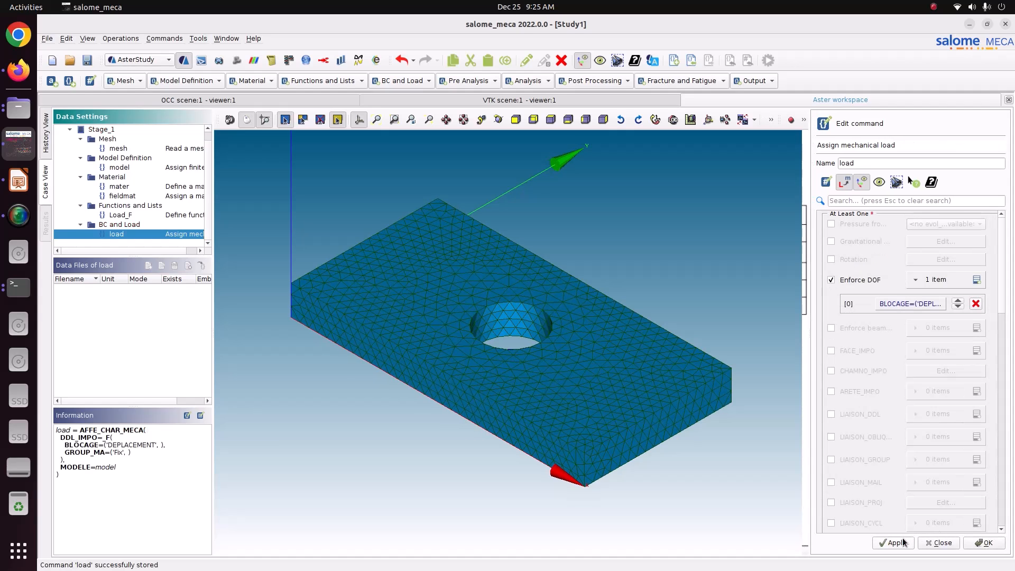
Add a second imposed-DOF entry on the Disp group with DX = 5.0, and store the load.
{"action": "left_click", "coordinate": [976, 279]}
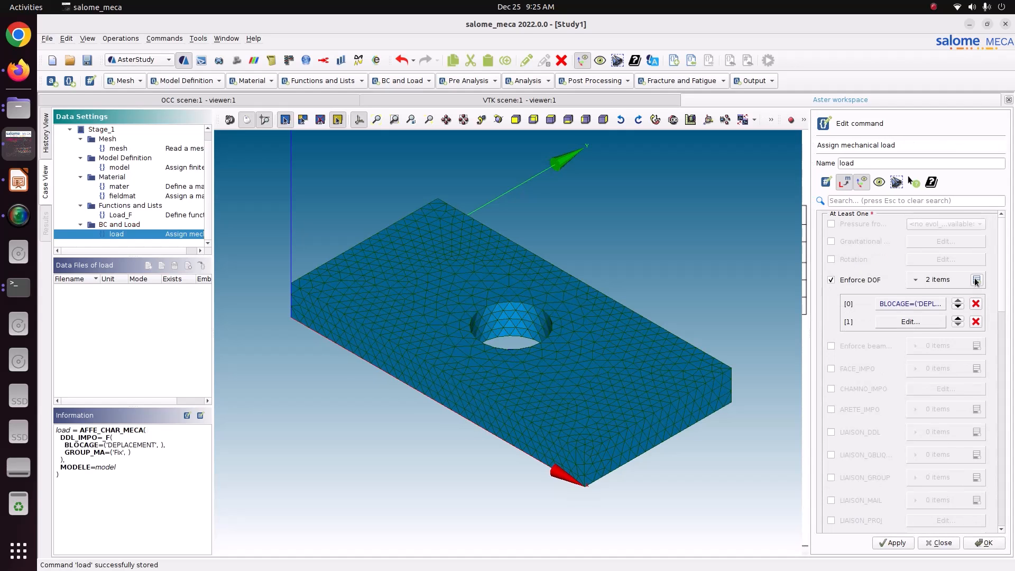
{"action": "left_click", "coordinate": [922, 325]}
{"action": "left_click", "coordinate": [905, 261]}
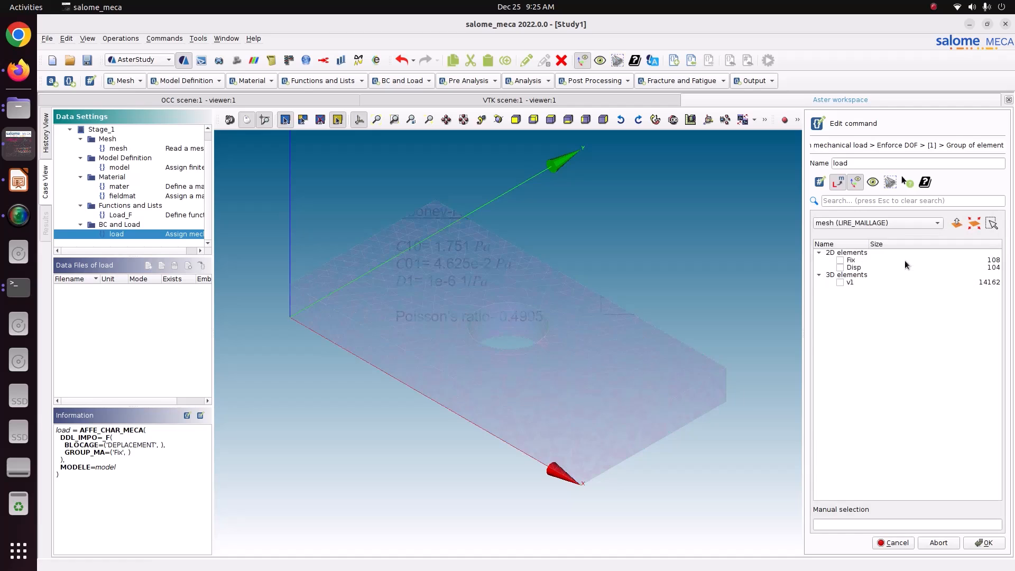
{"action": "left_click", "coordinate": [841, 268]}
{"action": "left_click", "coordinate": [998, 547]}
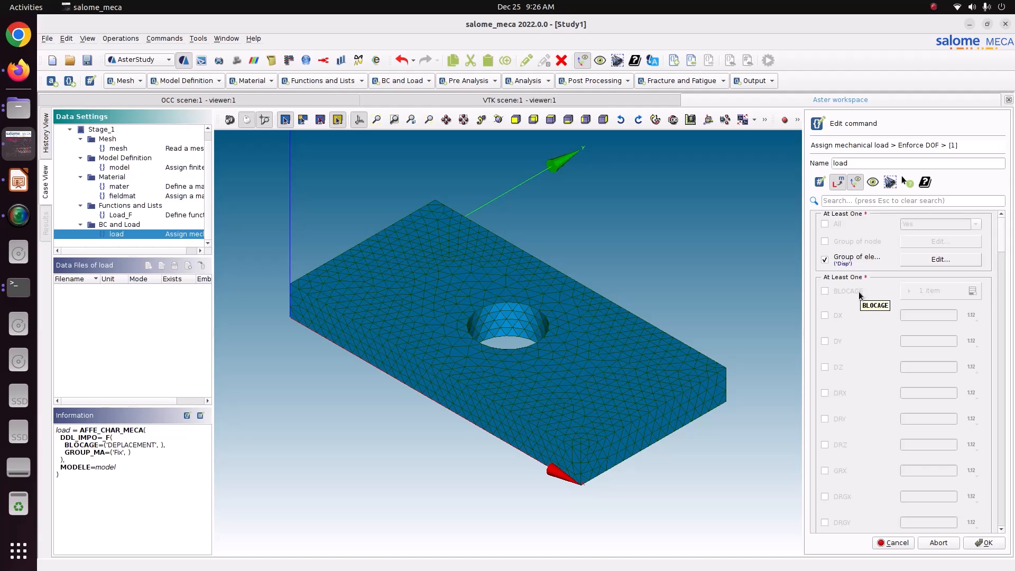
{"action": "left_click", "coordinate": [842, 316]}
{"action": "left_click", "coordinate": [935, 316]}
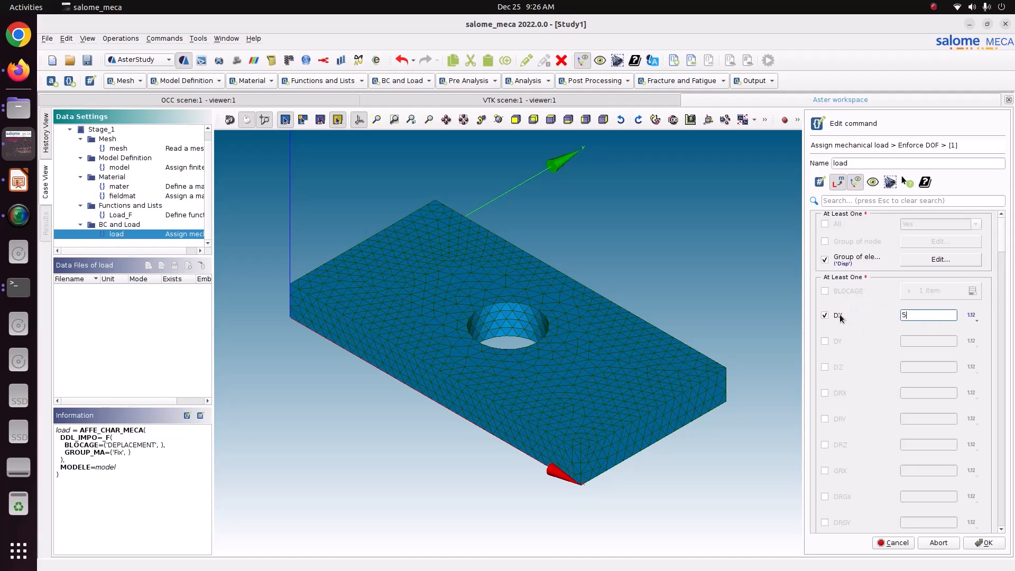
{"action": "left_click", "coordinate": [983, 544]}
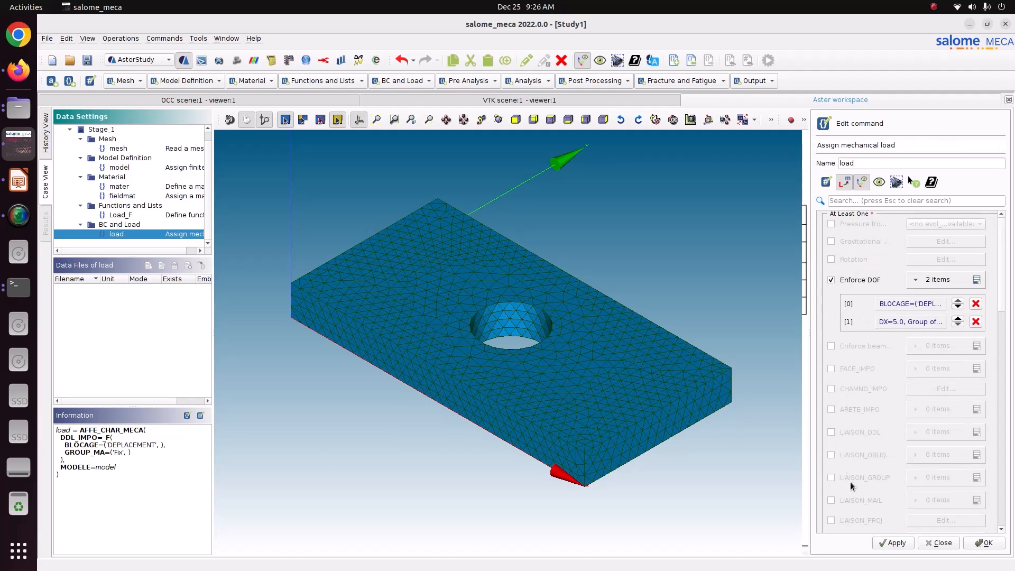
{"action": "left_click", "coordinate": [890, 543]}
{"action": "left_click", "coordinate": [997, 546]}
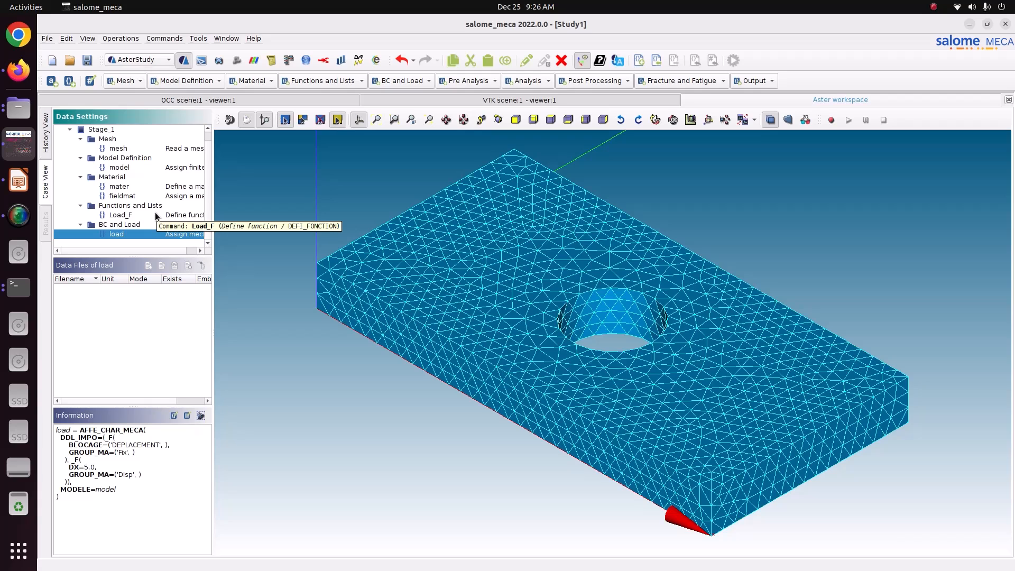
Create a real list from 0.0 with an interval up to 1.0 in 0.1 step lengths.
{"action": "left_click", "coordinate": [323, 81]}
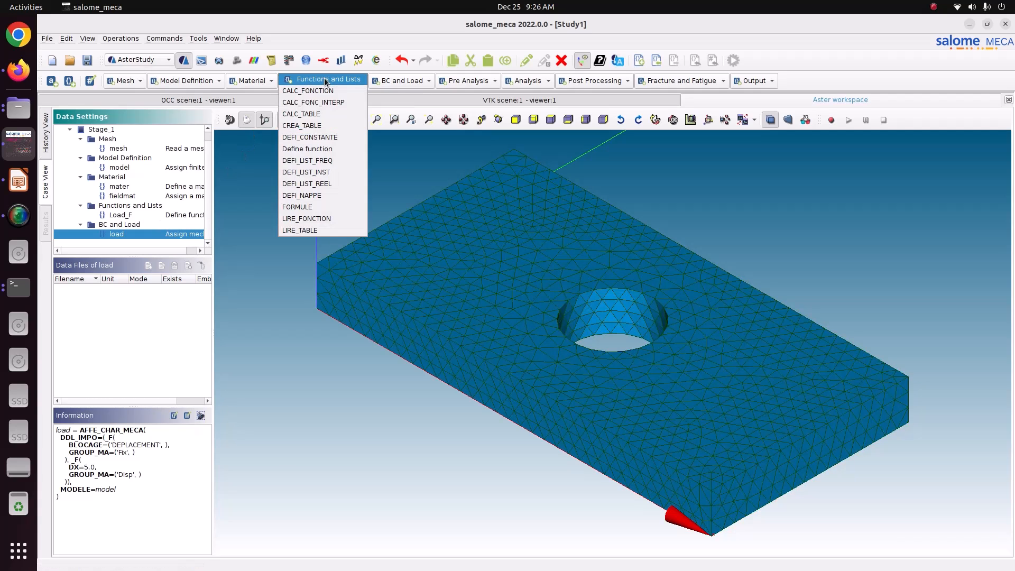
{"action": "left_click", "coordinate": [307, 185]}
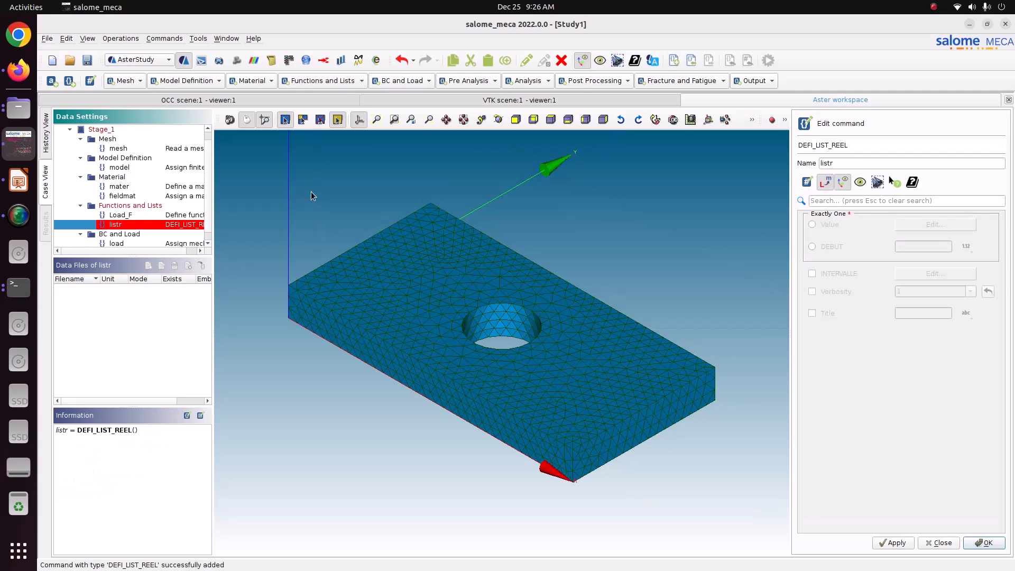
{"action": "left_click", "coordinate": [833, 247]}
{"action": "left_click", "coordinate": [911, 245]}
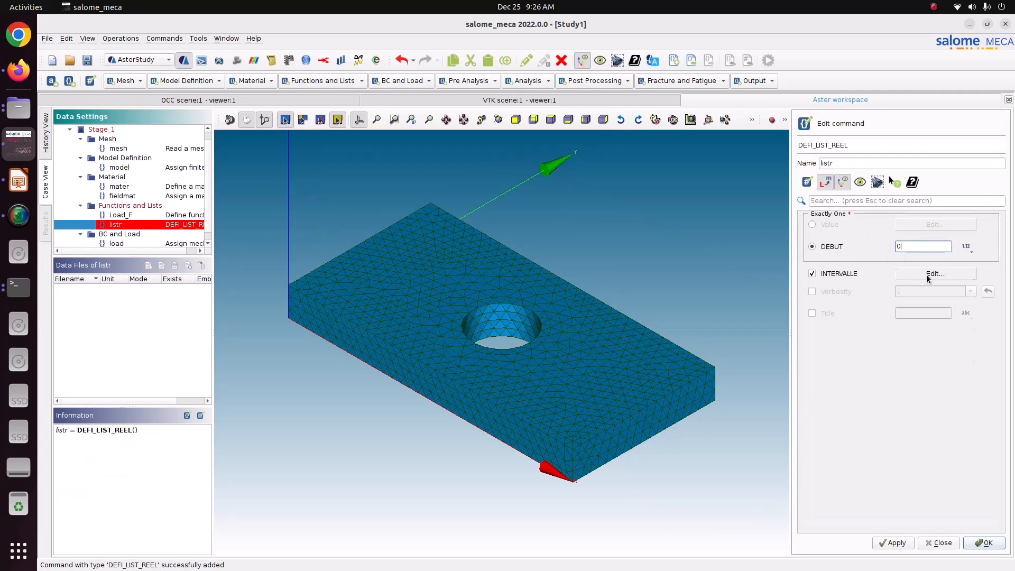
{"action": "left_click", "coordinate": [926, 275]}
{"action": "left_click", "coordinate": [843, 234]}
{"action": "type", "text": "1"}
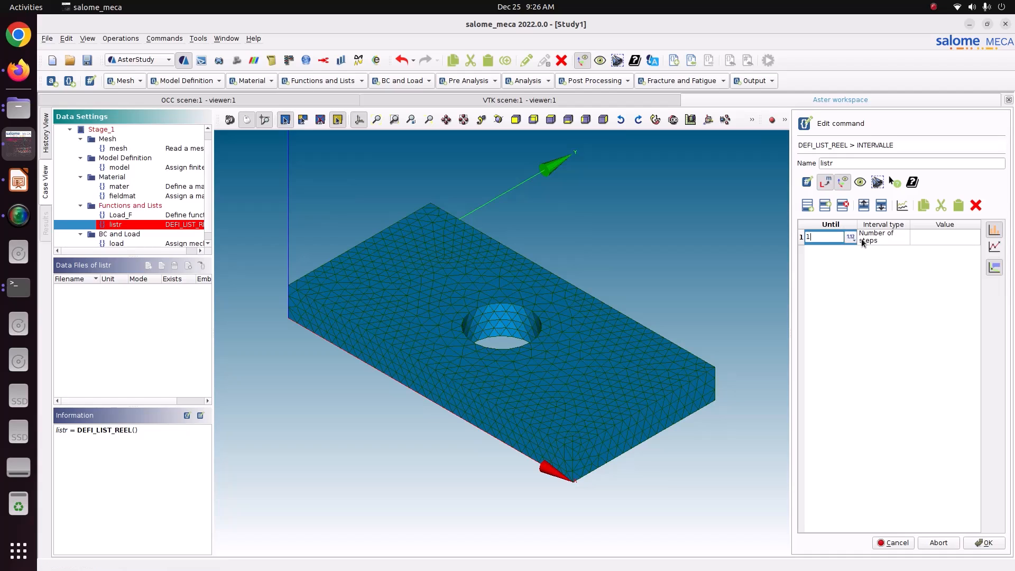
{"action": "left_click", "coordinate": [867, 239]}
{"action": "left_click", "coordinate": [873, 240]}
{"action": "left_click", "coordinate": [875, 248]}
{"action": "left_click", "coordinate": [937, 240]}
{"action": "type", "text": "0.1"}
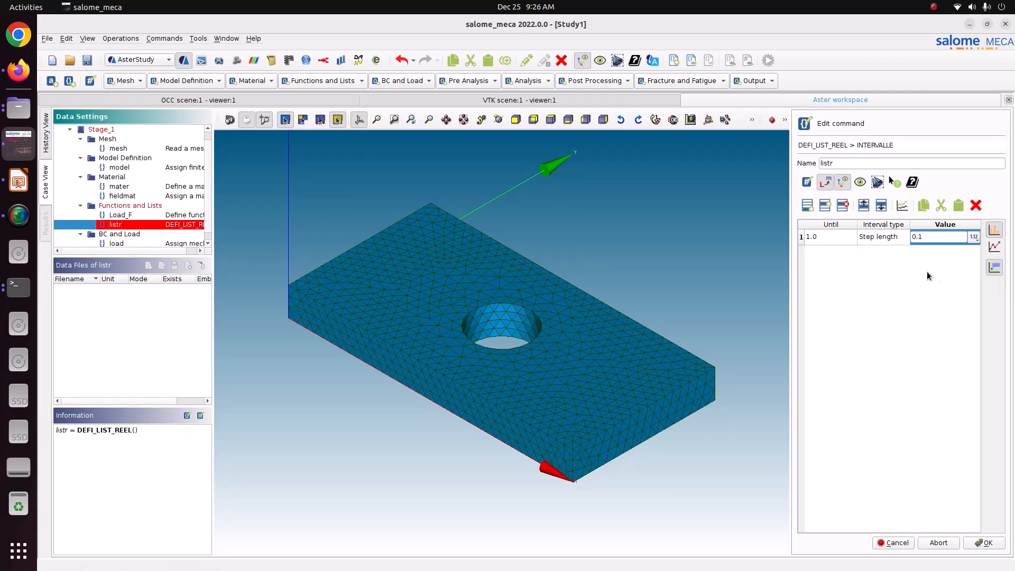
{"action": "left_click", "coordinate": [886, 242]}
Preview the interval charts, then store the list as listr.
{"action": "left_click_drag", "start_coordinate": [842, 237], "coordinate": [931, 238]}
{"action": "left_click", "coordinate": [902, 206]}
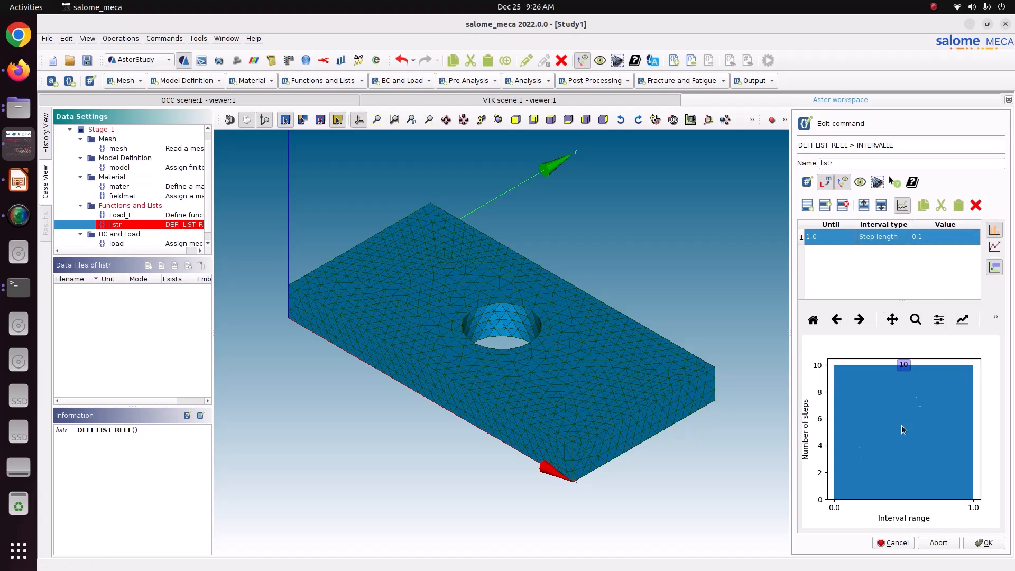
{"action": "left_click", "coordinate": [995, 246]}
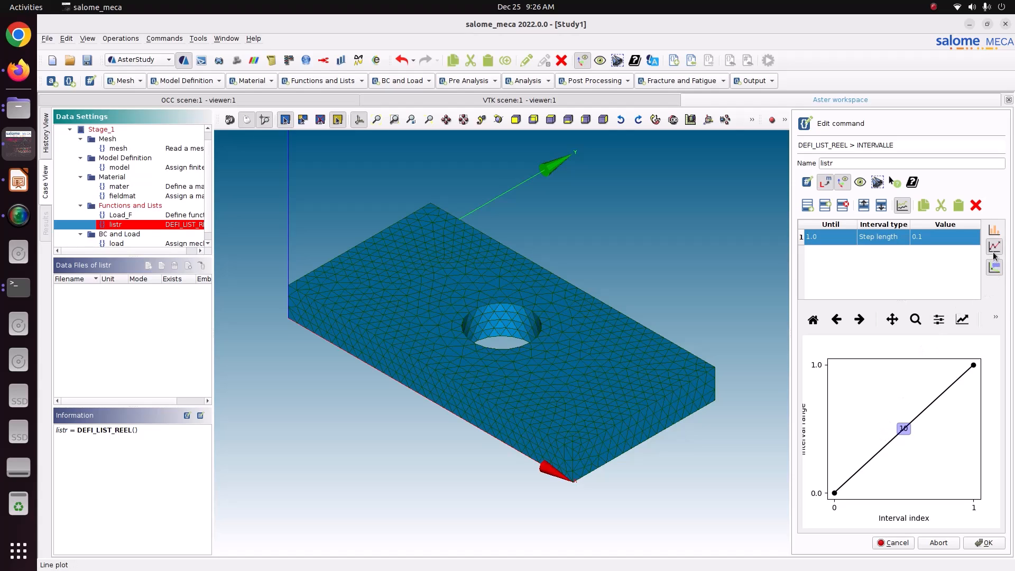
{"action": "left_click", "coordinate": [995, 230]}
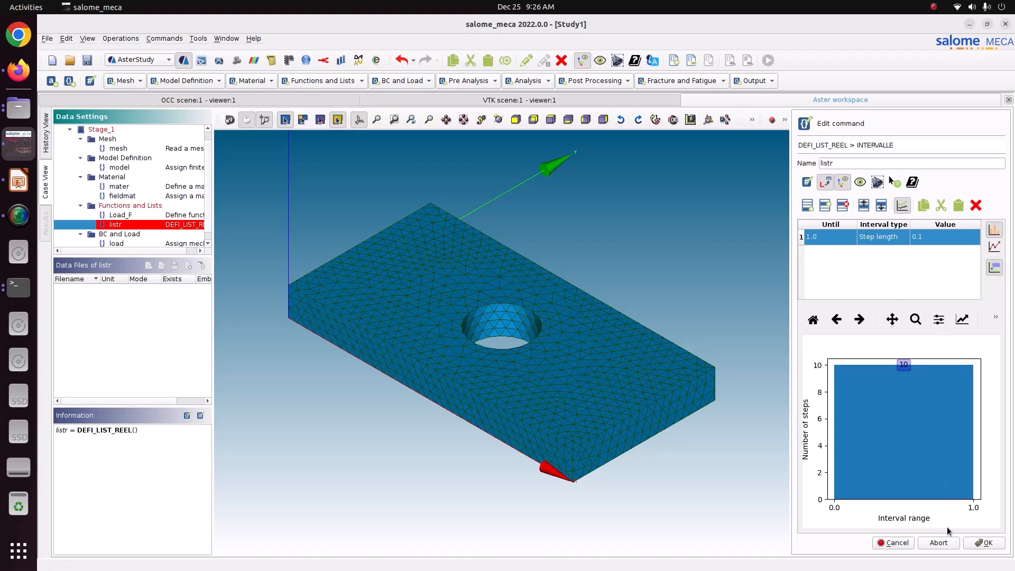
{"action": "left_click", "coordinate": [974, 543]}
{"action": "left_click", "coordinate": [902, 545]}
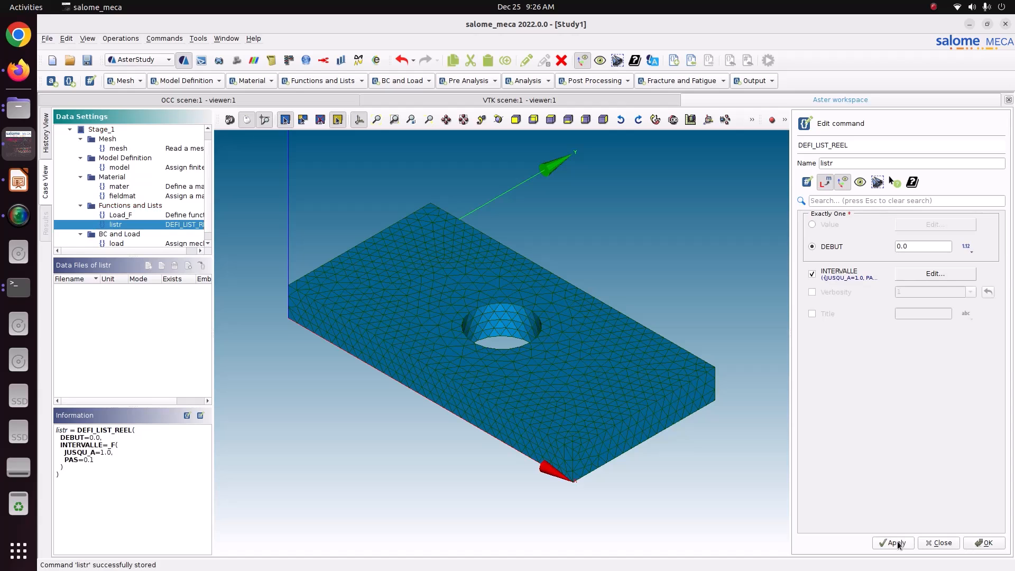
{"action": "left_click", "coordinate": [984, 544]}
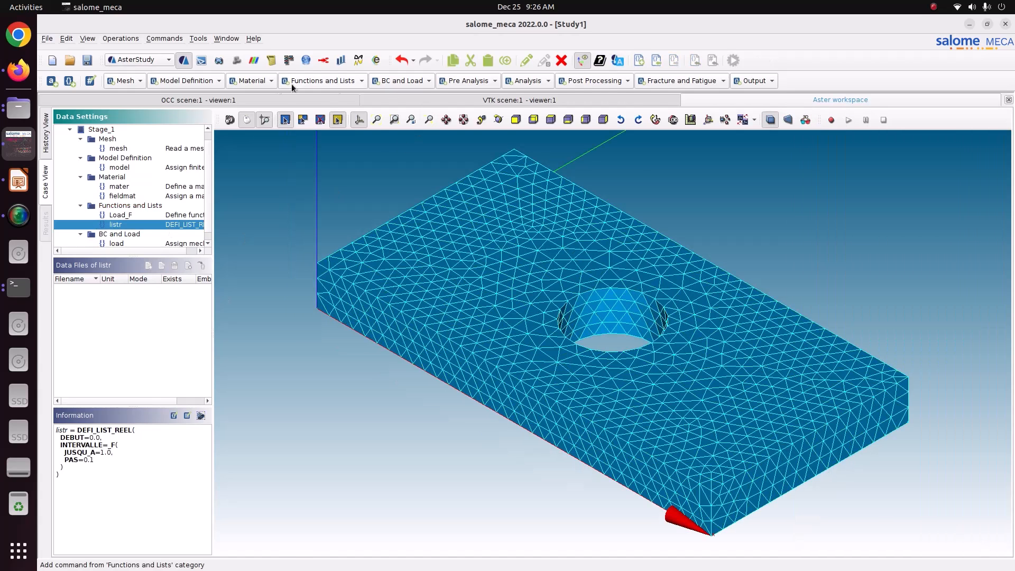
Create the times instant list from listr with method AUTO and store it.
{"action": "left_click", "coordinate": [303, 79]}
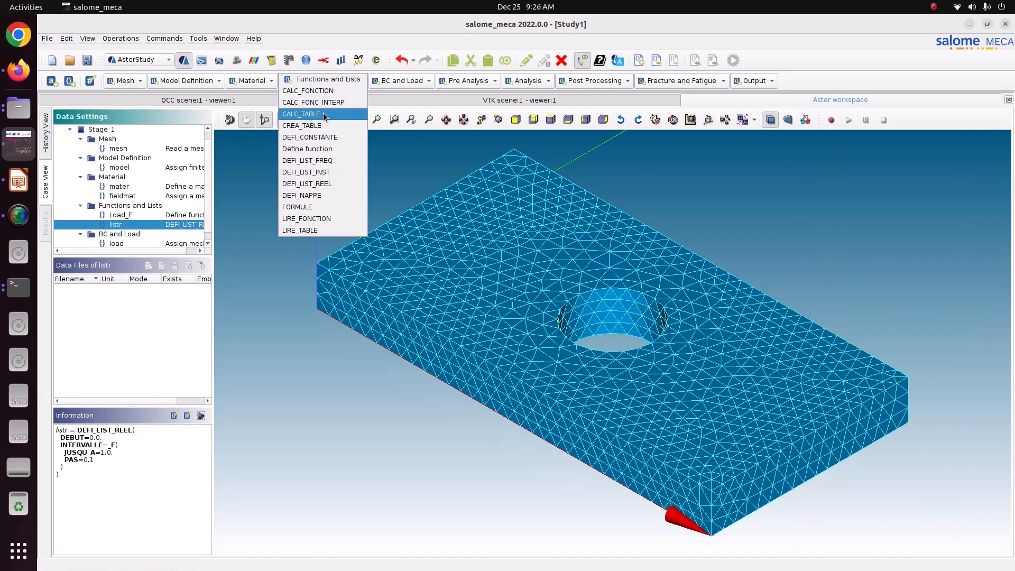
{"action": "left_click", "coordinate": [334, 175]}
{"action": "left_click", "coordinate": [860, 238]}
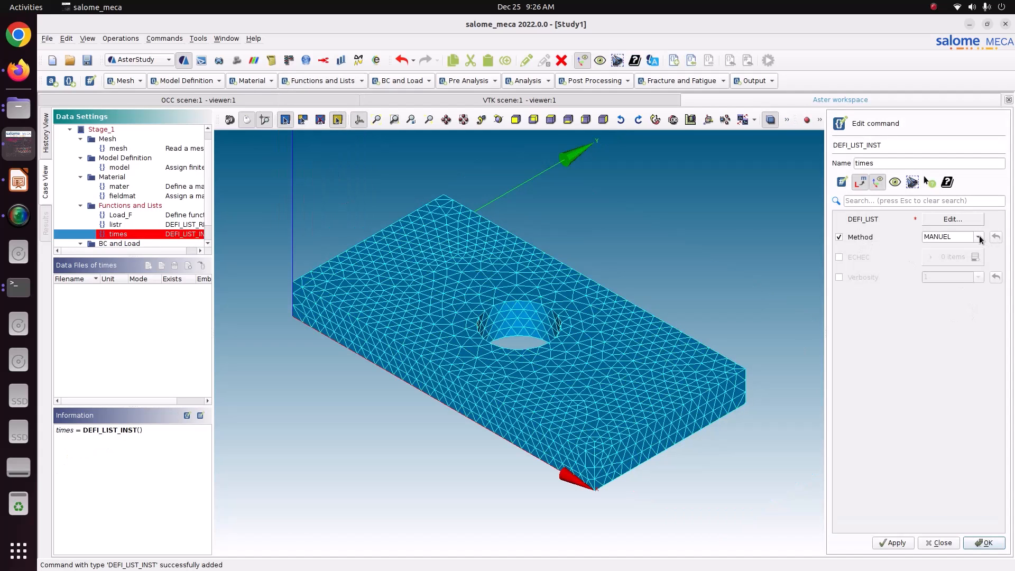
{"action": "left_click", "coordinate": [978, 237]}
{"action": "left_click", "coordinate": [952, 254]}
{"action": "left_click", "coordinate": [956, 221]}
{"action": "left_click", "coordinate": [854, 243]}
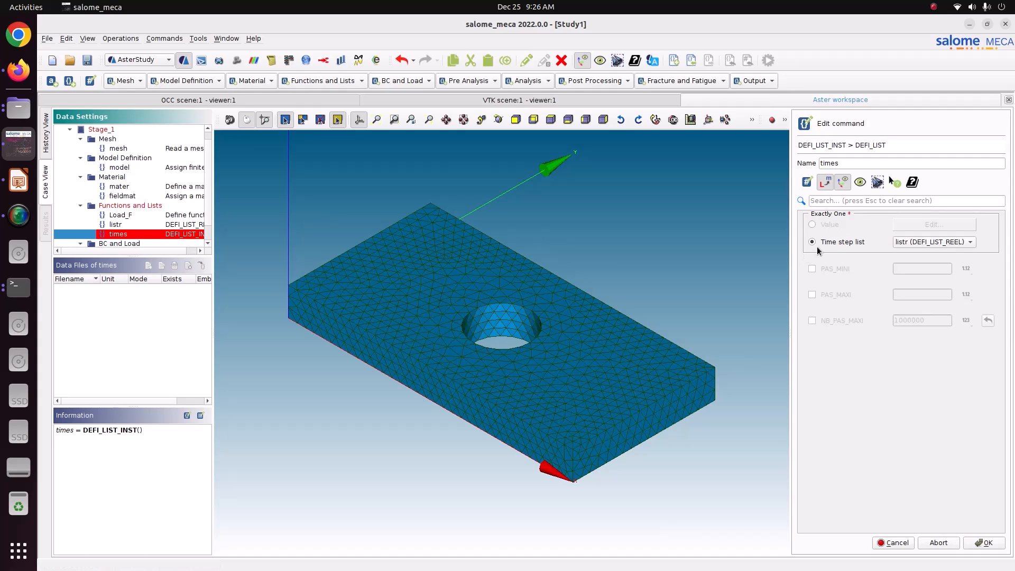
{"action": "left_click", "coordinate": [985, 543]}
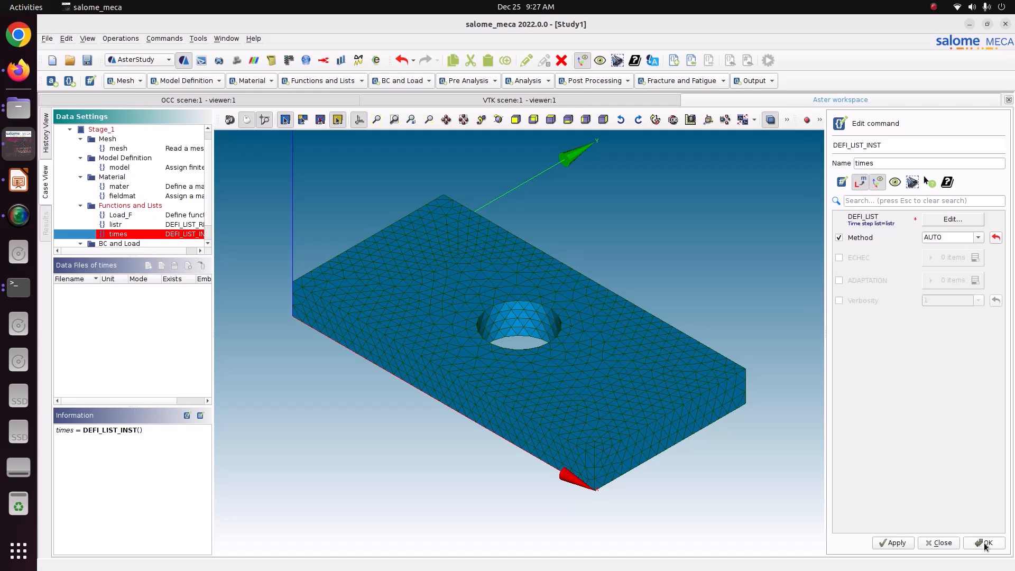
{"action": "left_click", "coordinate": [894, 544]}
{"action": "left_click", "coordinate": [973, 540]}
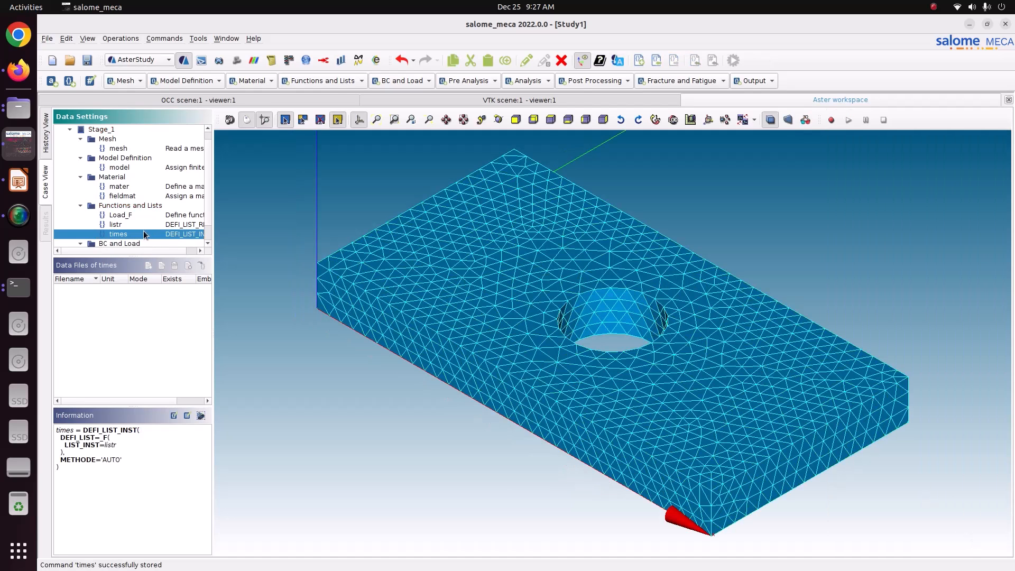
Inspect the Load_F, listr, times and load definitions in the study tree.
{"action": "scroll", "coordinate": [131, 194], "scroll_direction": "down", "scroll_amount": 1}
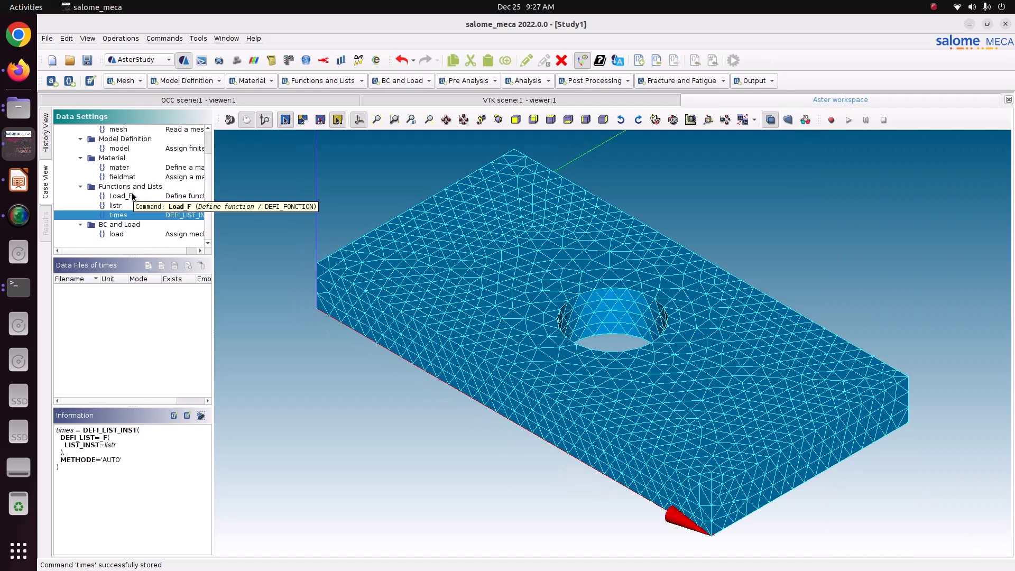
{"action": "left_click", "coordinate": [132, 195]}
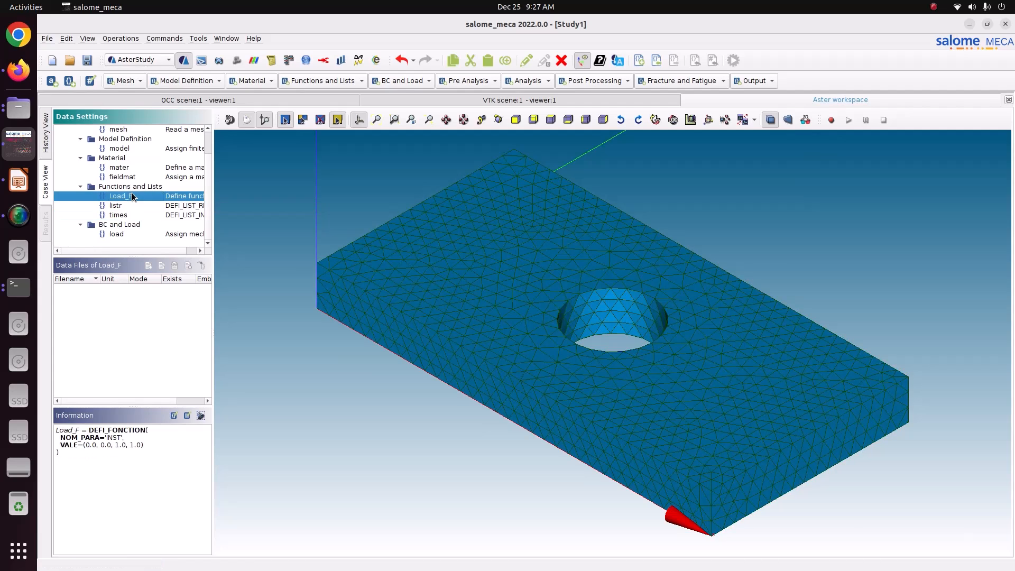
{"action": "left_click", "coordinate": [135, 205]}
{"action": "left_click", "coordinate": [138, 215]}
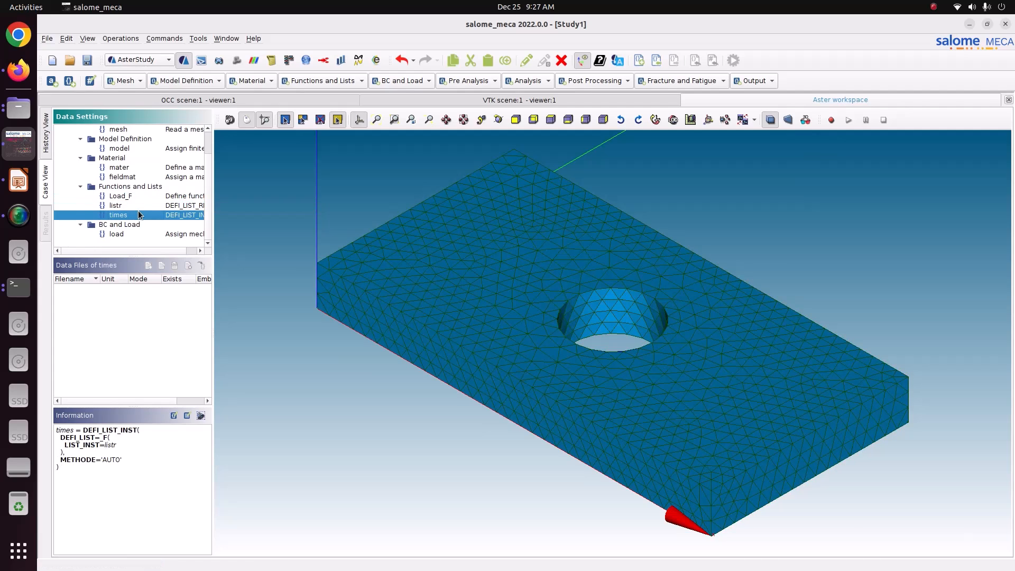
{"action": "left_click", "coordinate": [146, 234]}
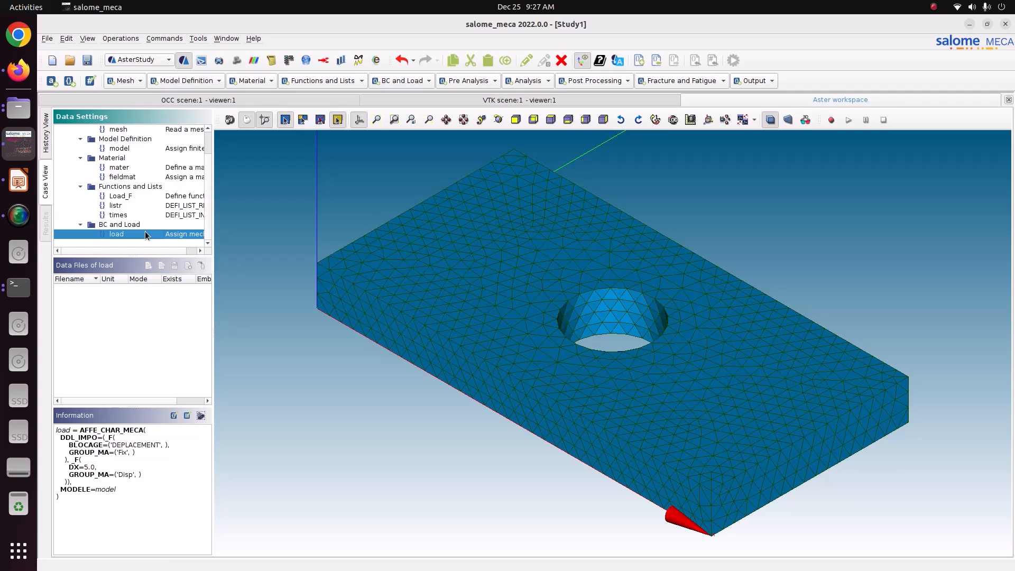
Add a STAT_NON_LINE analysis using listr as its time stepping.
{"action": "left_click", "coordinate": [536, 81]}
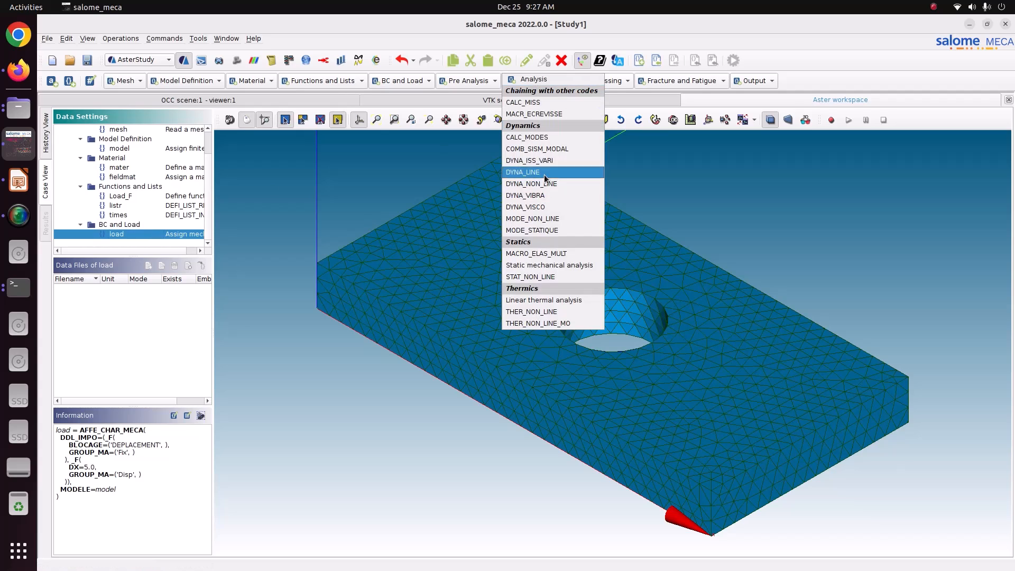
{"action": "left_click", "coordinate": [553, 278]}
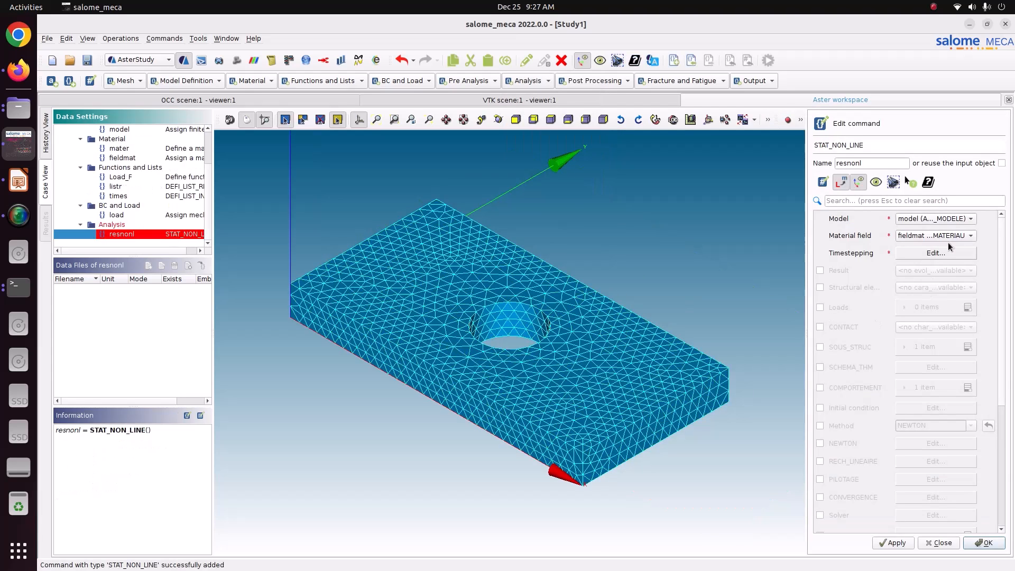
{"action": "left_click", "coordinate": [937, 253]}
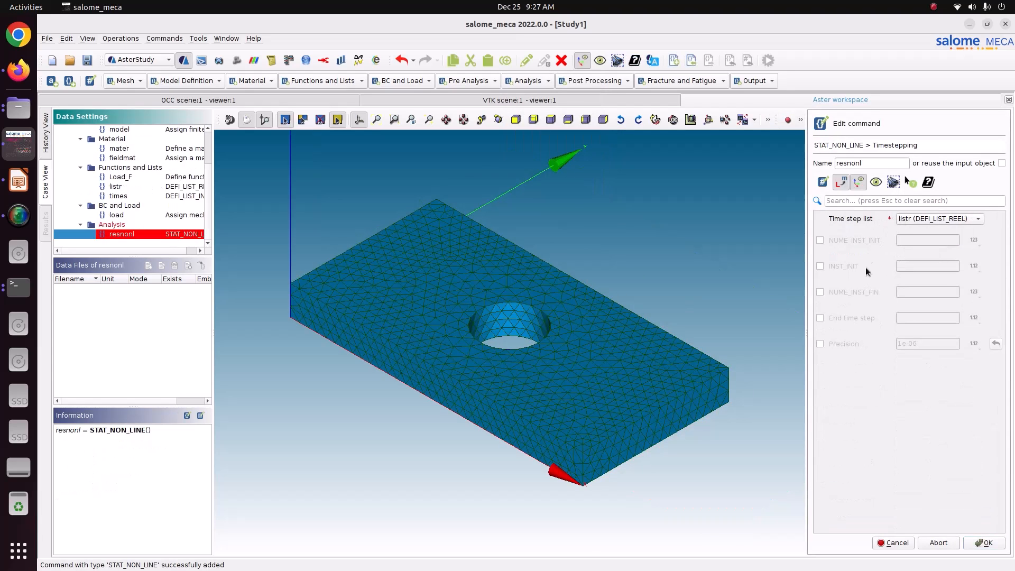
{"action": "left_click", "coordinate": [967, 539]}
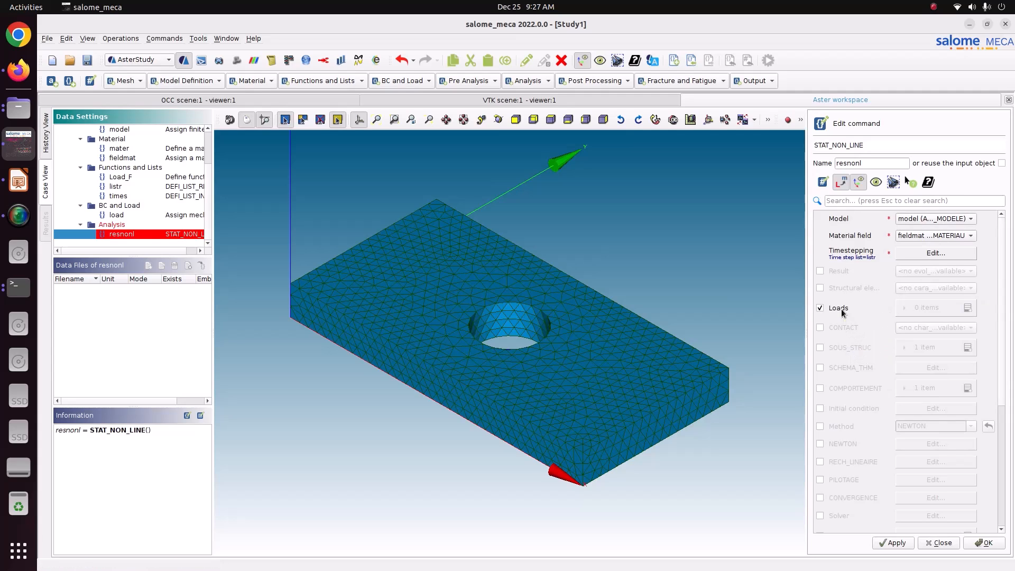
Enable loads and scale the first load entry by the Load_F multiplier function.
{"action": "left_click", "coordinate": [967, 309]}
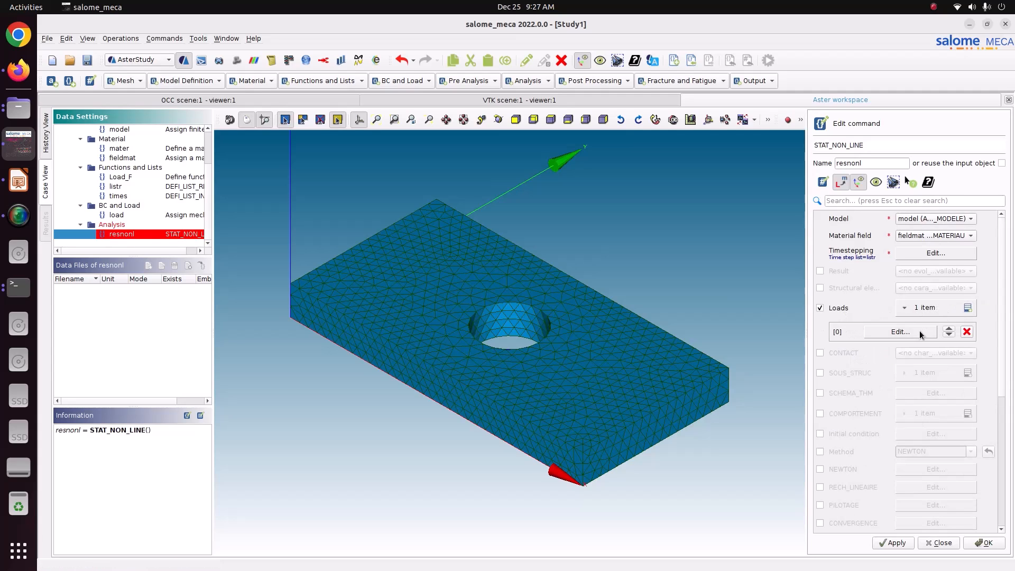
{"action": "left_click", "coordinate": [900, 331]}
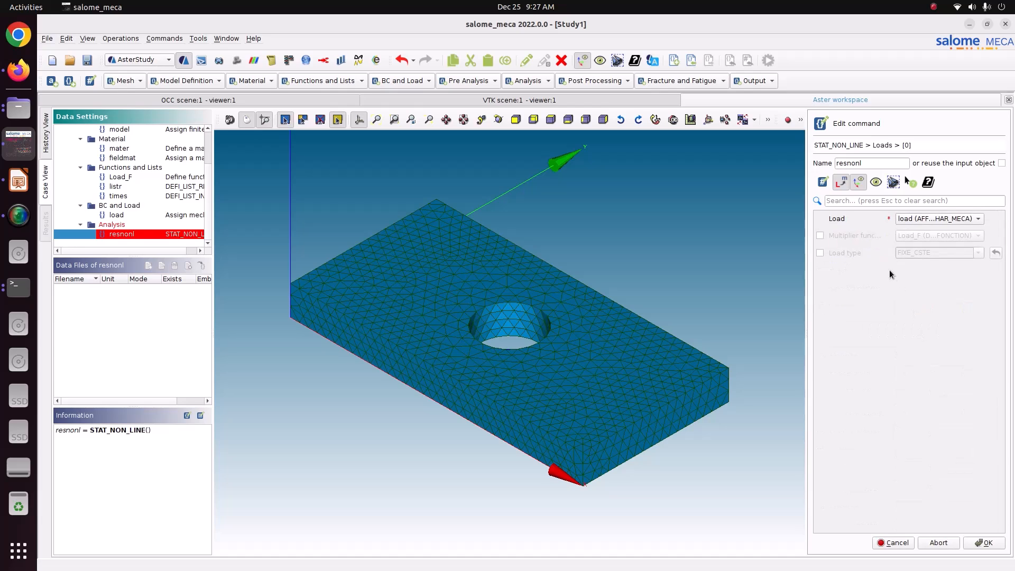
{"action": "left_click", "coordinate": [911, 237]}
{"action": "left_click", "coordinate": [982, 543]}
Enable COMPORTEMENT and add one behaviour entry.
{"action": "scroll", "coordinate": [902, 423], "scroll_direction": "down", "scroll_amount": 1}
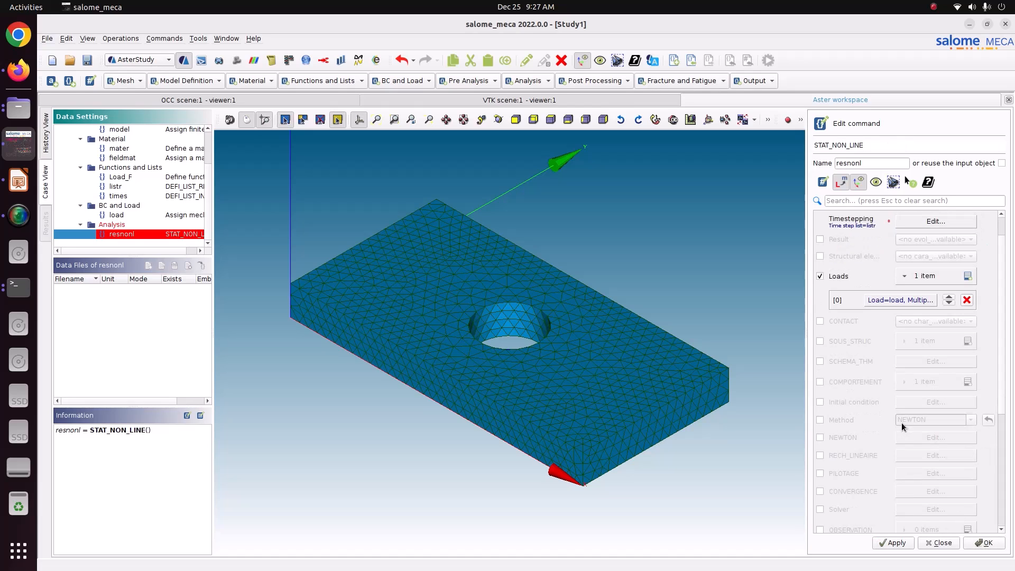
{"action": "left_click", "coordinate": [845, 381]}
{"action": "left_click", "coordinate": [921, 385]}
Set the behaviour entry to RELATION ELAS_HYPER and DEFORMATION GROT_GDEP.
{"action": "left_click", "coordinate": [909, 405]}
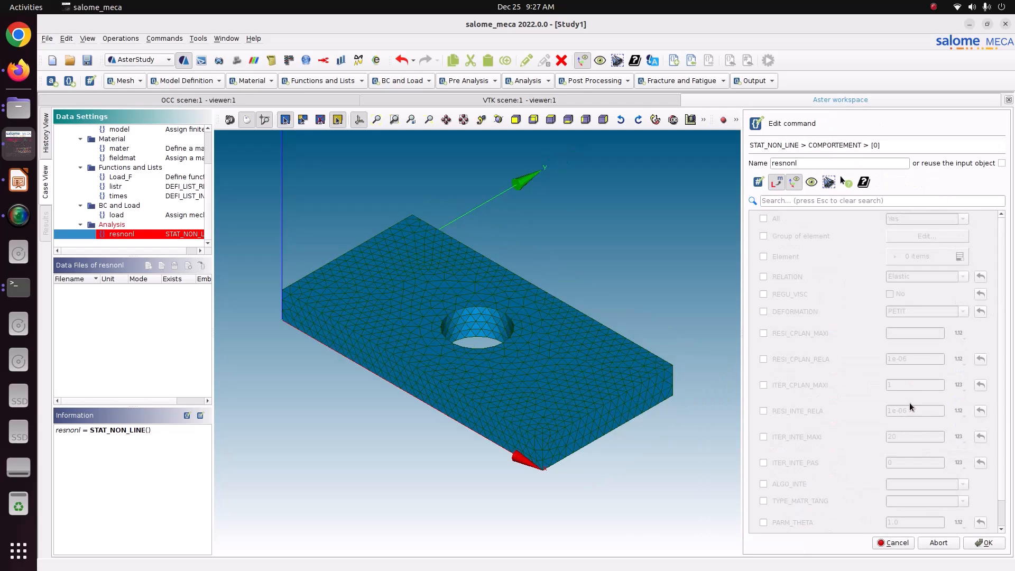
{"action": "left_click", "coordinate": [799, 279]}
{"action": "left_click", "coordinate": [805, 312]}
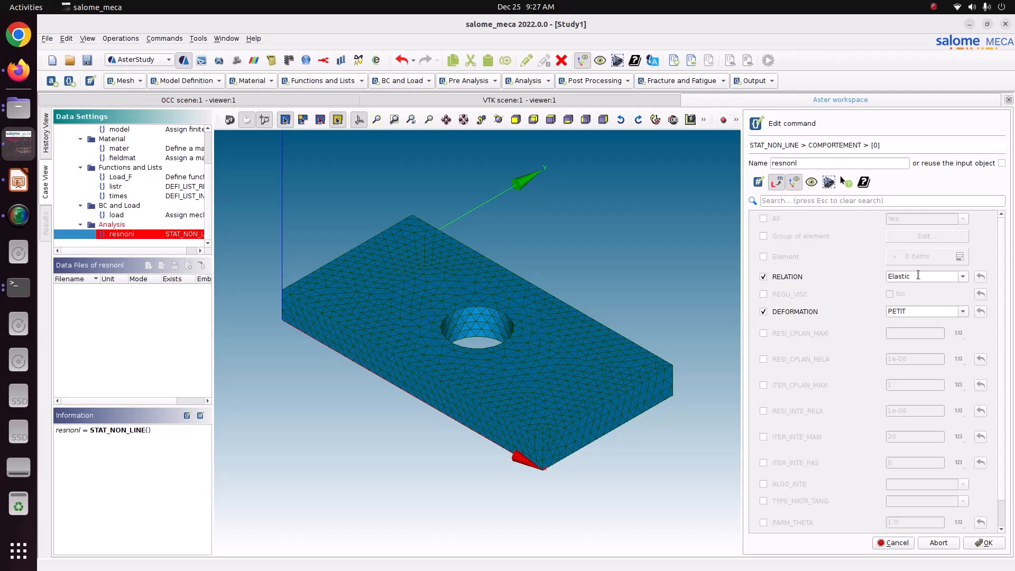
{"action": "left_click", "coordinate": [963, 276]}
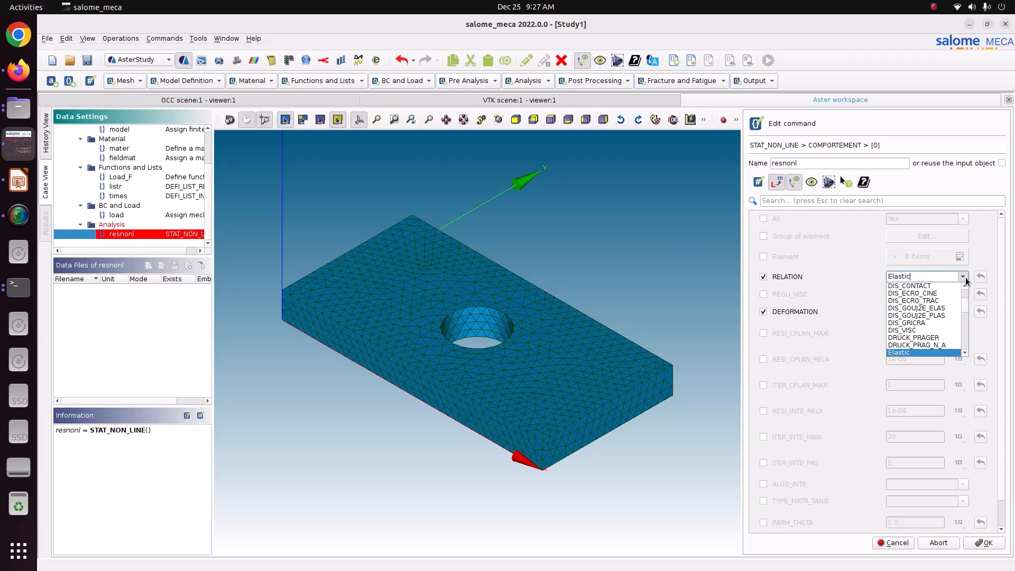
{"action": "scroll", "coordinate": [920, 327], "scroll_direction": "down", "scroll_amount": 1}
{"action": "left_click", "coordinate": [916, 344]}
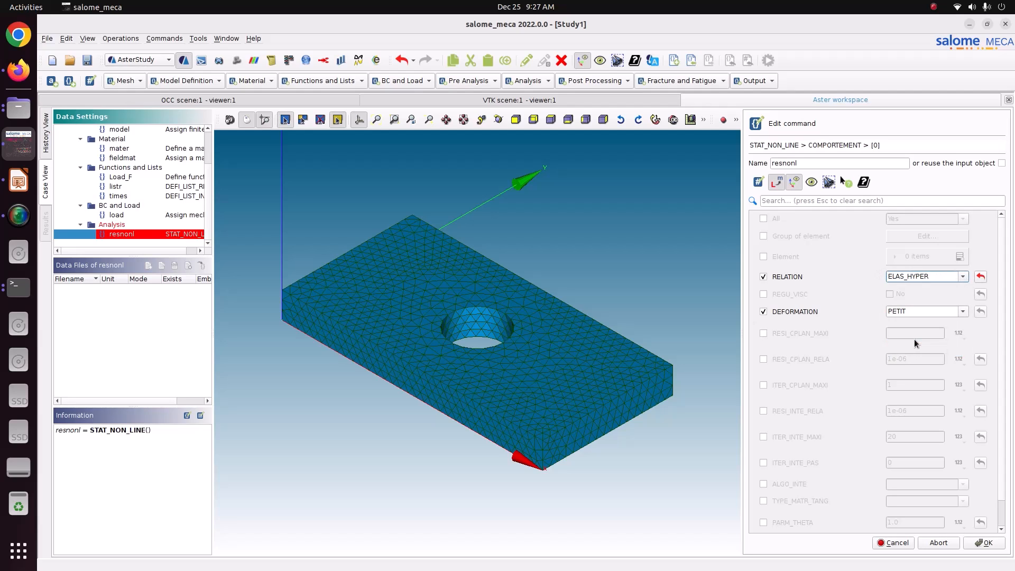
{"action": "left_click", "coordinate": [963, 311]}
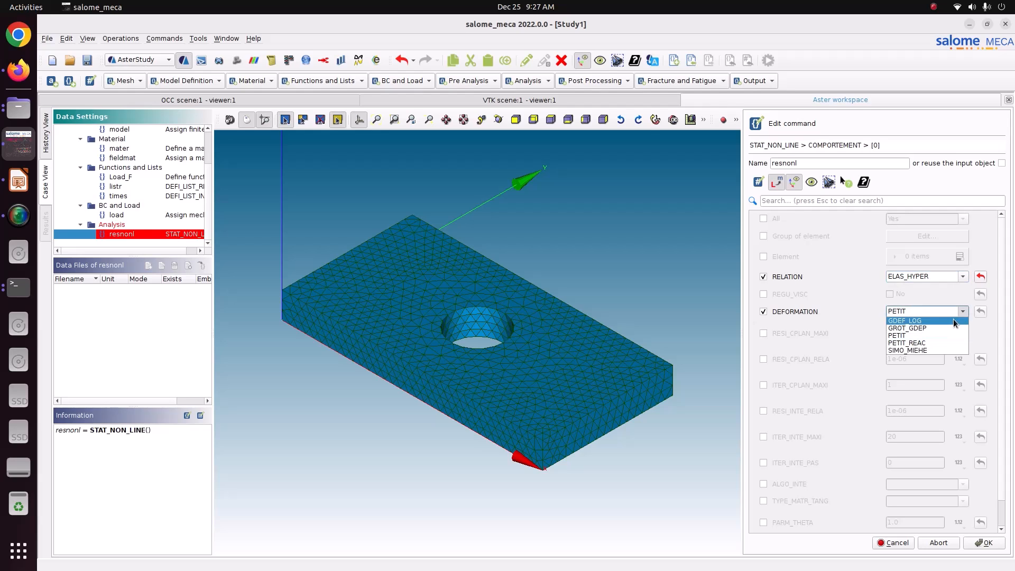
{"action": "left_click", "coordinate": [914, 328]}
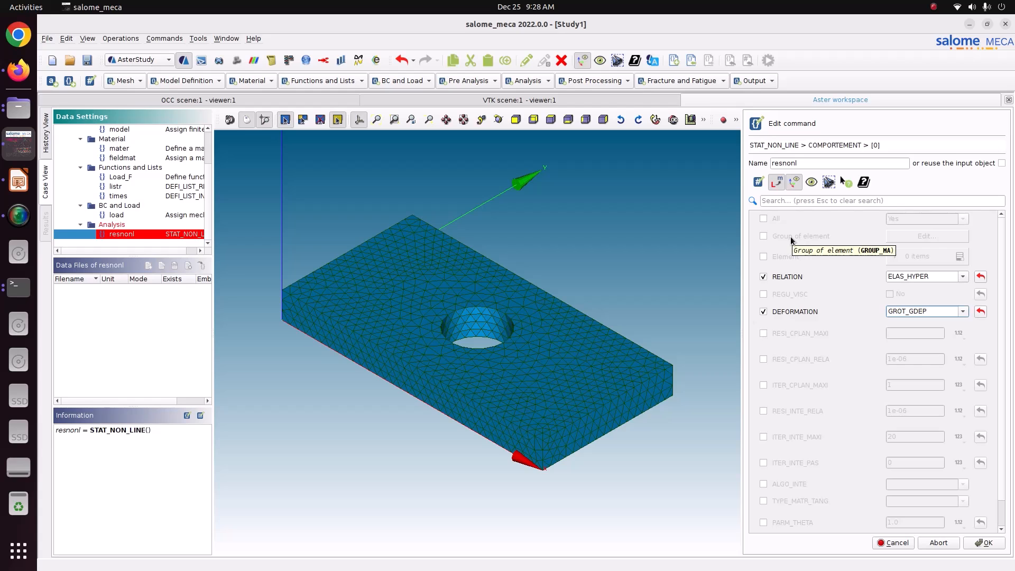
Confirm the behaviour entry and store the resnonl analysis.
{"action": "left_click", "coordinate": [984, 543]}
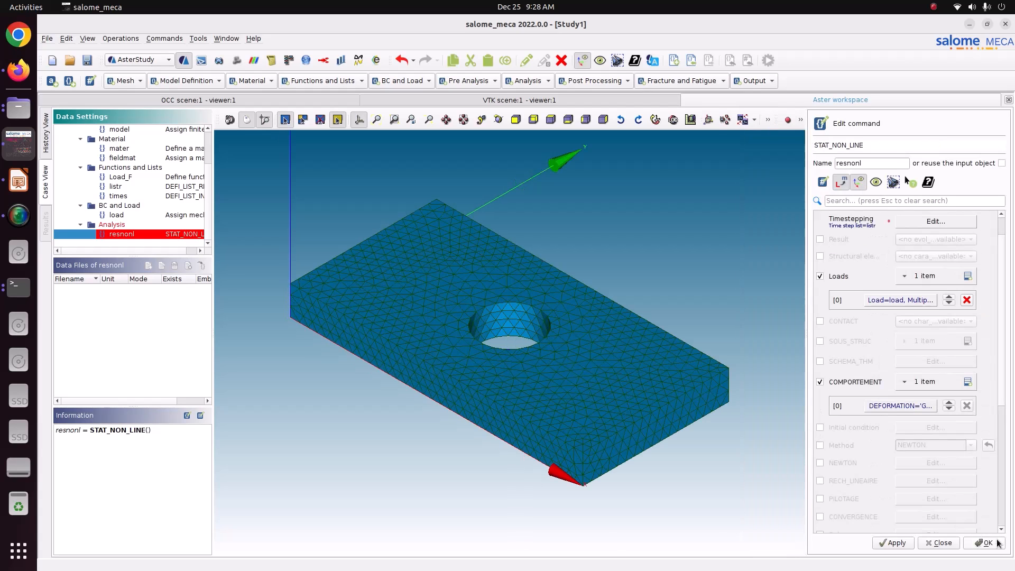
{"action": "left_click", "coordinate": [913, 545]}
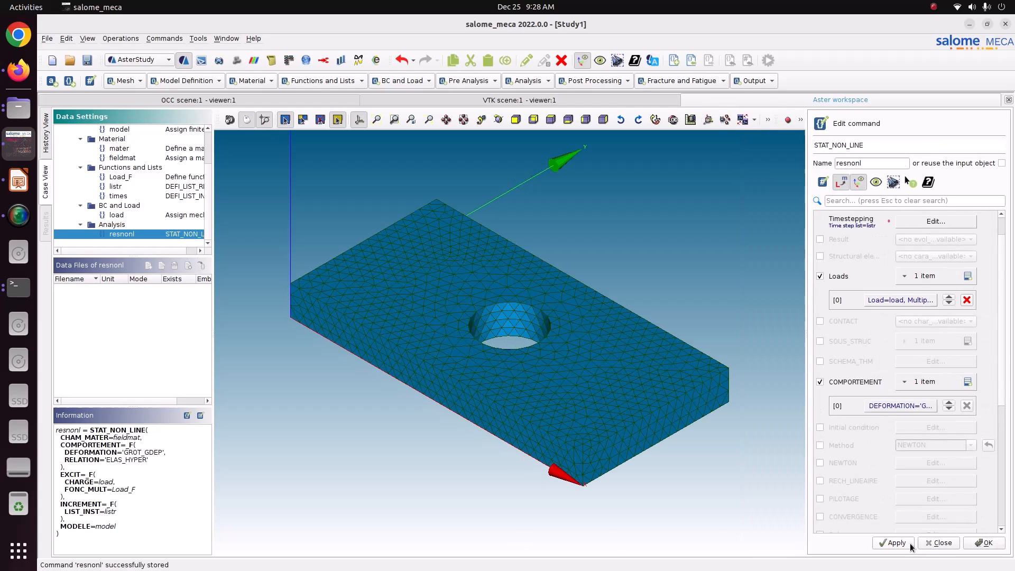
{"action": "left_click", "coordinate": [984, 544]}
Add a CALC_CHAMP command reusing resnonl, with CONTRAINTE, DEFORMATION and CRITERES enabled.
{"action": "left_click", "coordinate": [587, 81]}
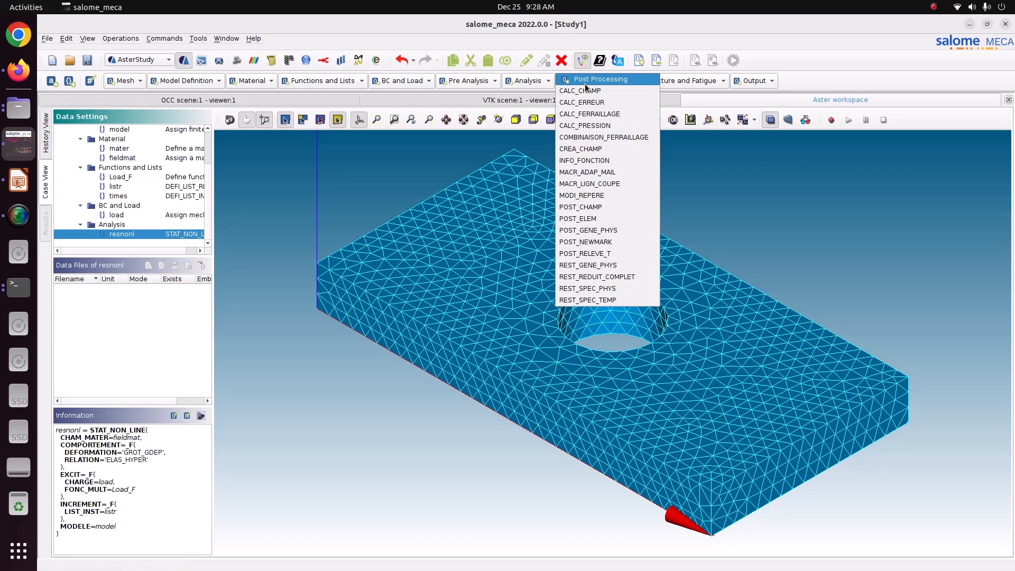
{"action": "left_click", "coordinate": [593, 91]}
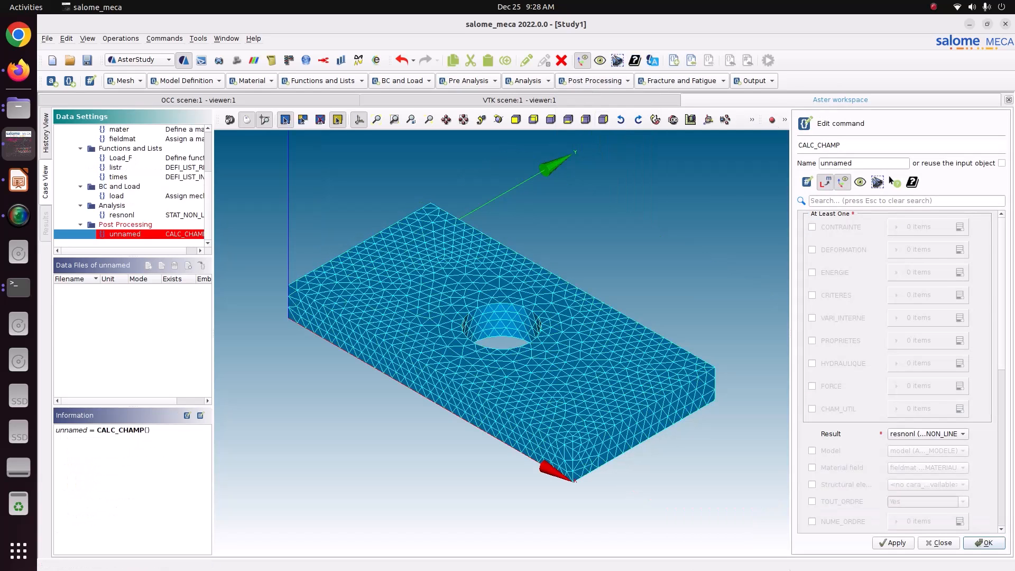
{"action": "left_click", "coordinate": [1002, 164]}
{"action": "left_click", "coordinate": [841, 227]}
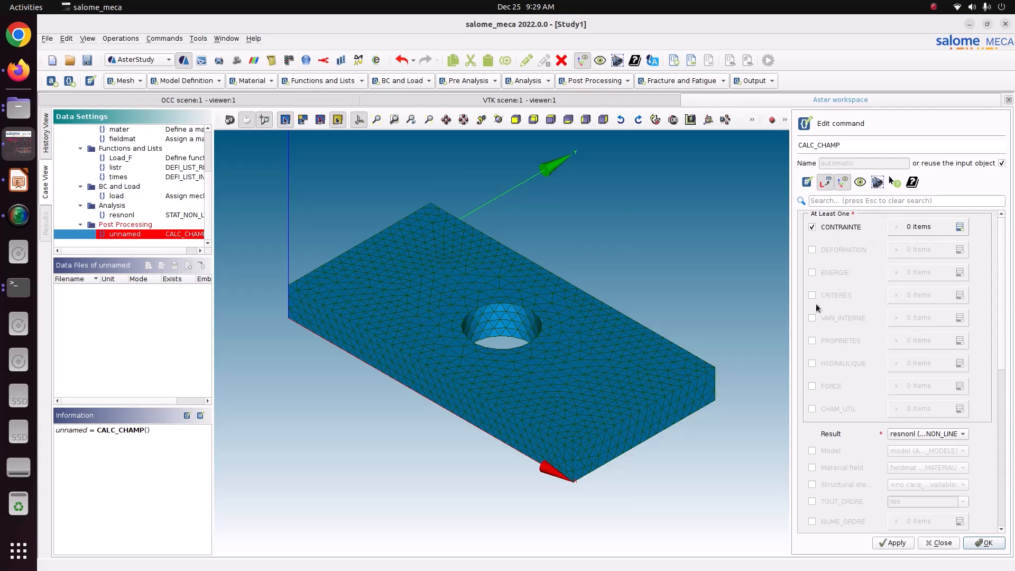
{"action": "left_click", "coordinate": [848, 250]}
{"action": "left_click", "coordinate": [840, 296]}
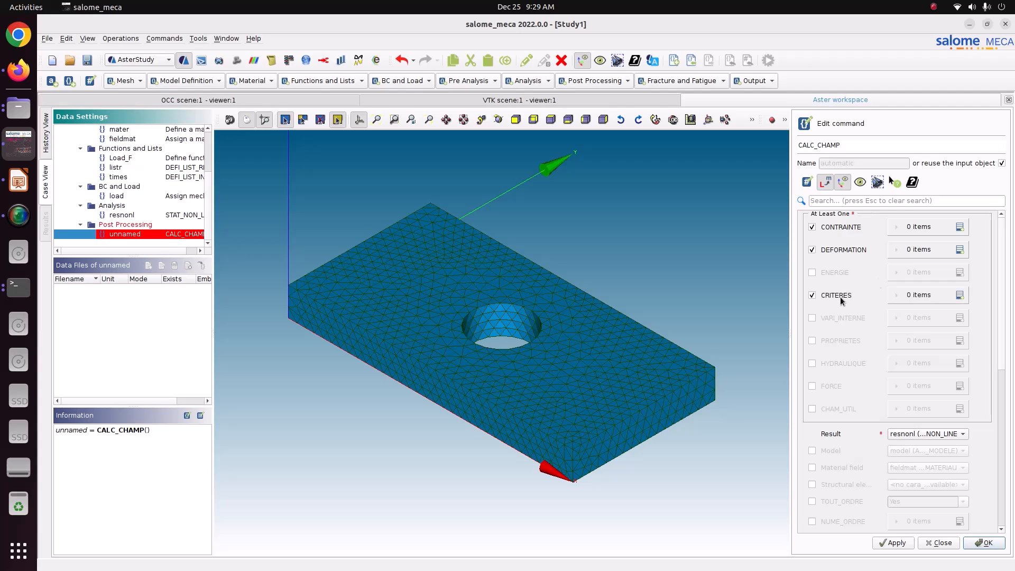
Request stress fields SIGM_ELNO and SIGM_NOEU.
{"action": "left_click", "coordinate": [958, 226]}
{"action": "left_click", "coordinate": [923, 251]}
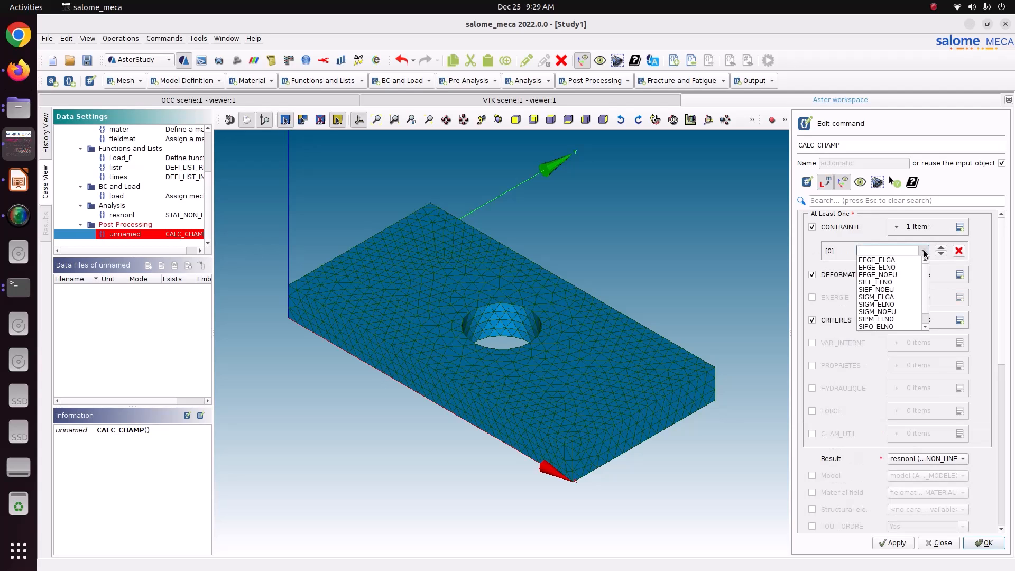
{"action": "left_click", "coordinate": [900, 304]}
{"action": "left_click", "coordinate": [959, 227]}
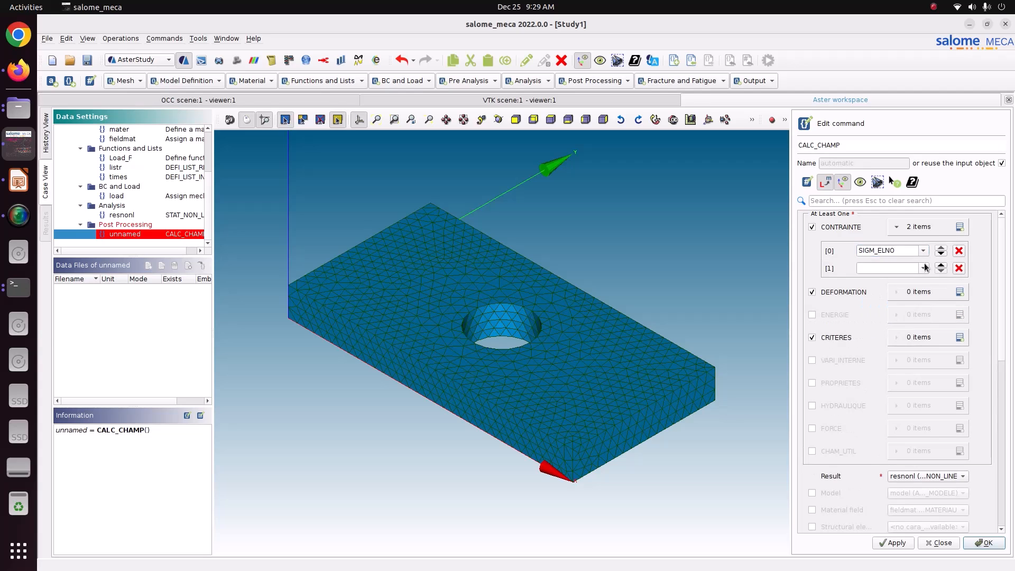
{"action": "left_click", "coordinate": [925, 268]}
{"action": "left_click", "coordinate": [896, 327]}
Request strain fields EPSI_ELNO and EPSI_NOEU.
{"action": "left_click", "coordinate": [960, 292]}
{"action": "left_click", "coordinate": [960, 292]}
{"action": "left_click", "coordinate": [923, 315]}
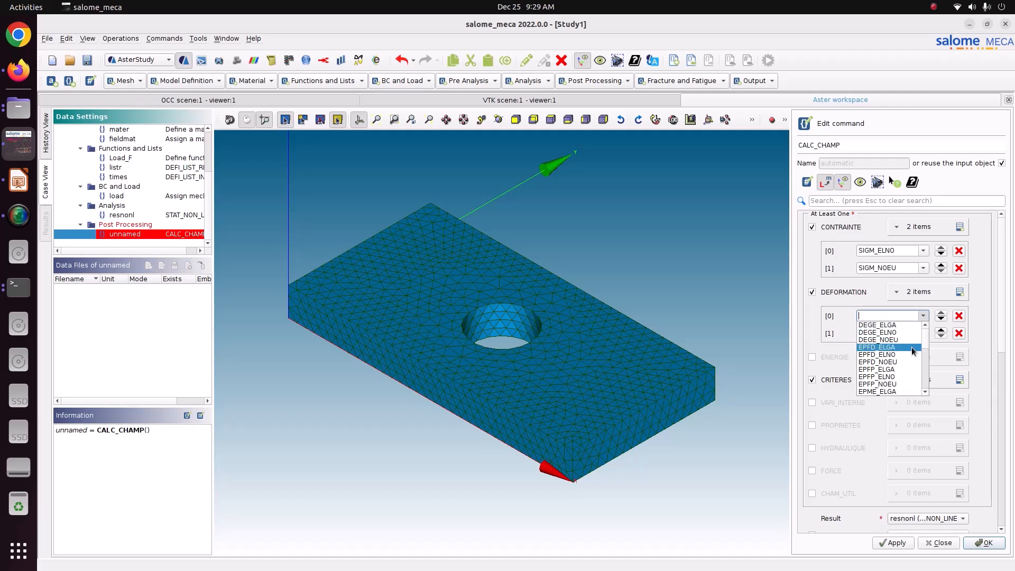
{"action": "scroll", "coordinate": [912, 347], "scroll_direction": "up", "scroll_amount": 2}
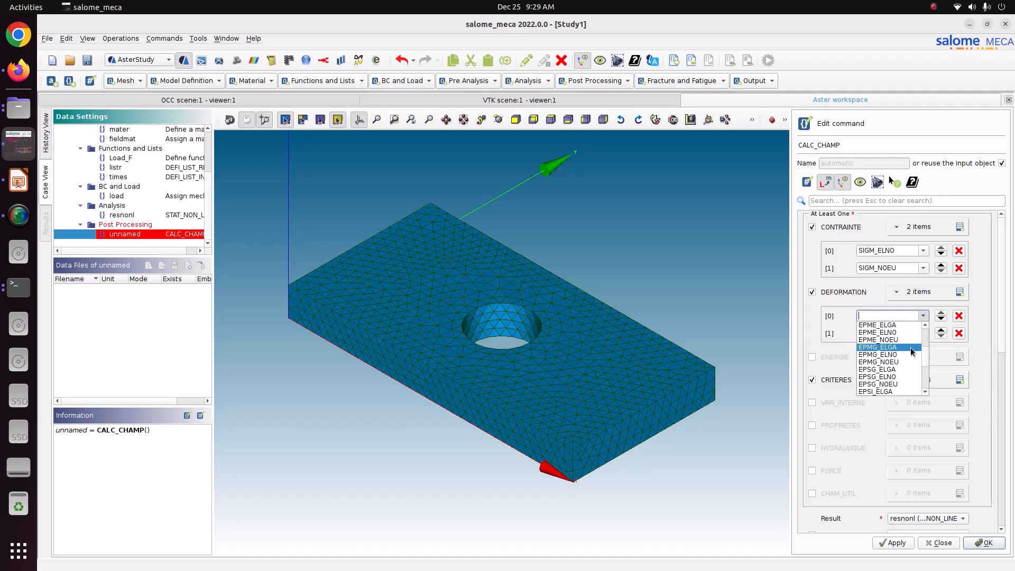
{"action": "left_click", "coordinate": [903, 376]}
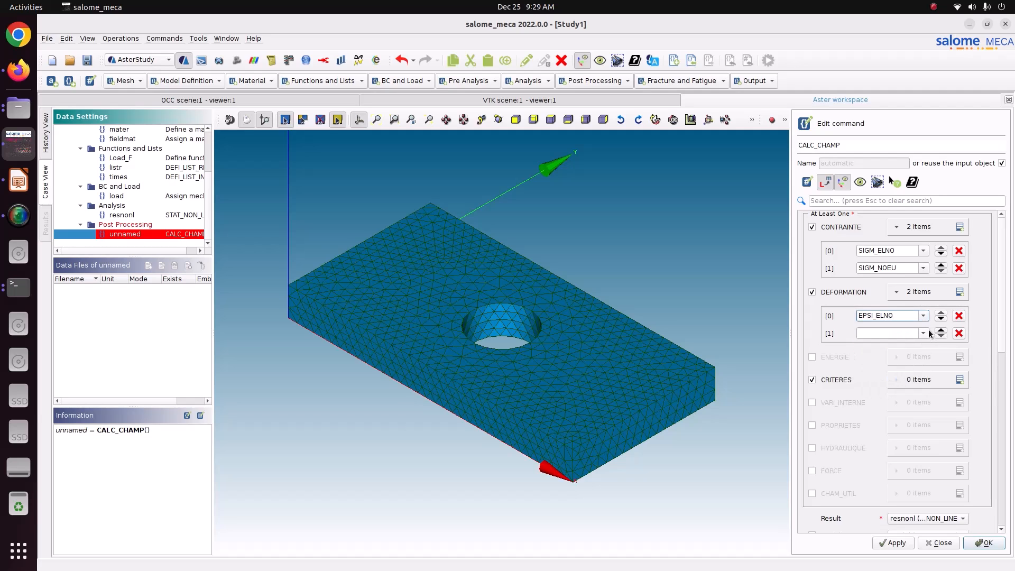
{"action": "left_click", "coordinate": [925, 333]}
{"action": "scroll", "coordinate": [903, 373], "scroll_direction": "down", "scroll_amount": 2}
{"action": "left_click", "coordinate": [899, 397]}
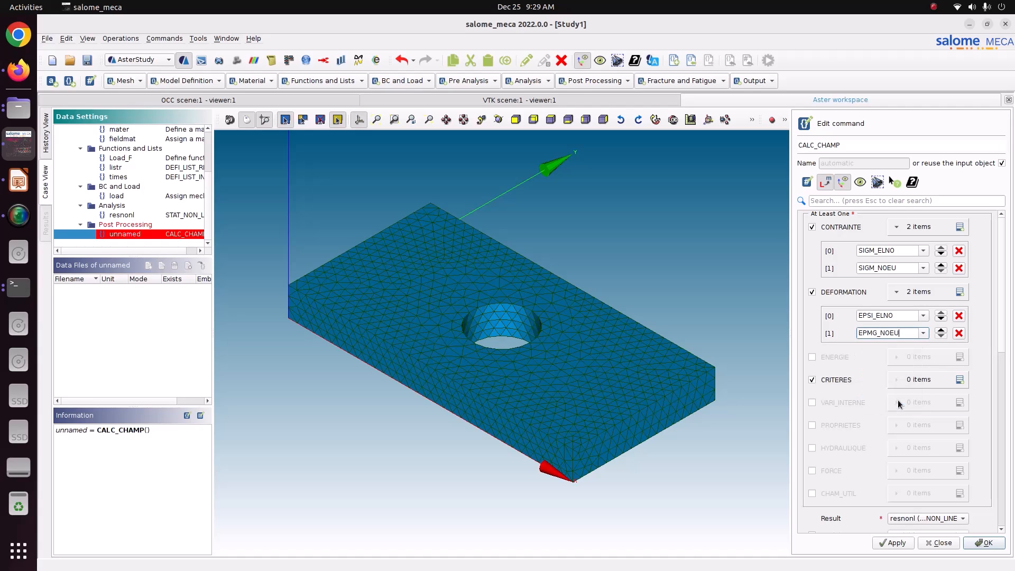
{"action": "left_click", "coordinate": [924, 332]}
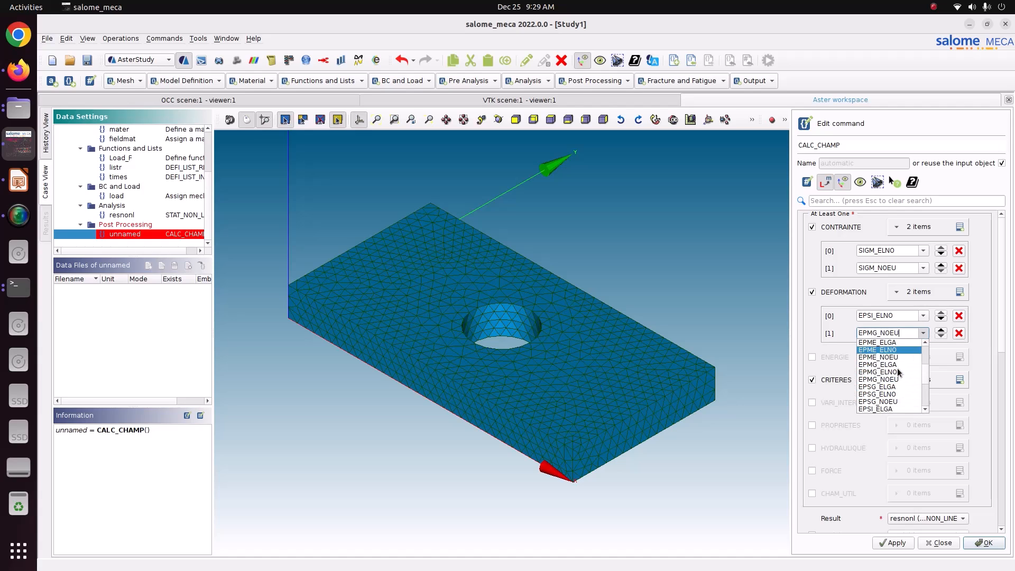
{"action": "scroll", "coordinate": [897, 376], "scroll_direction": "down", "scroll_amount": 2}
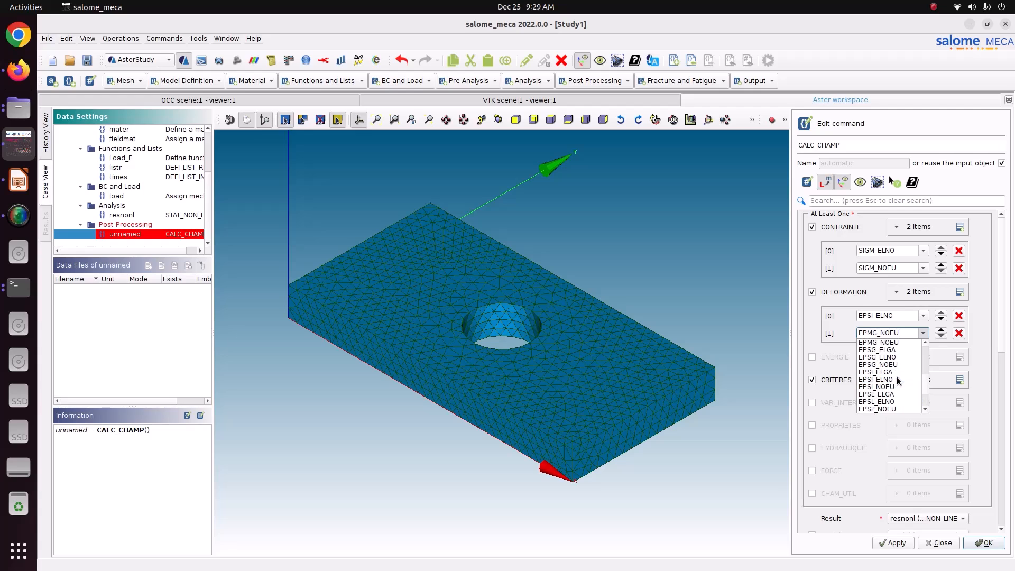
{"action": "left_click", "coordinate": [894, 386]}
Request criteria fields SIEQ_ELNO and SIEQ_NOEU and store the field calculation.
{"action": "left_click", "coordinate": [960, 380]}
{"action": "left_click", "coordinate": [960, 381]}
{"action": "left_click", "coordinate": [923, 403]}
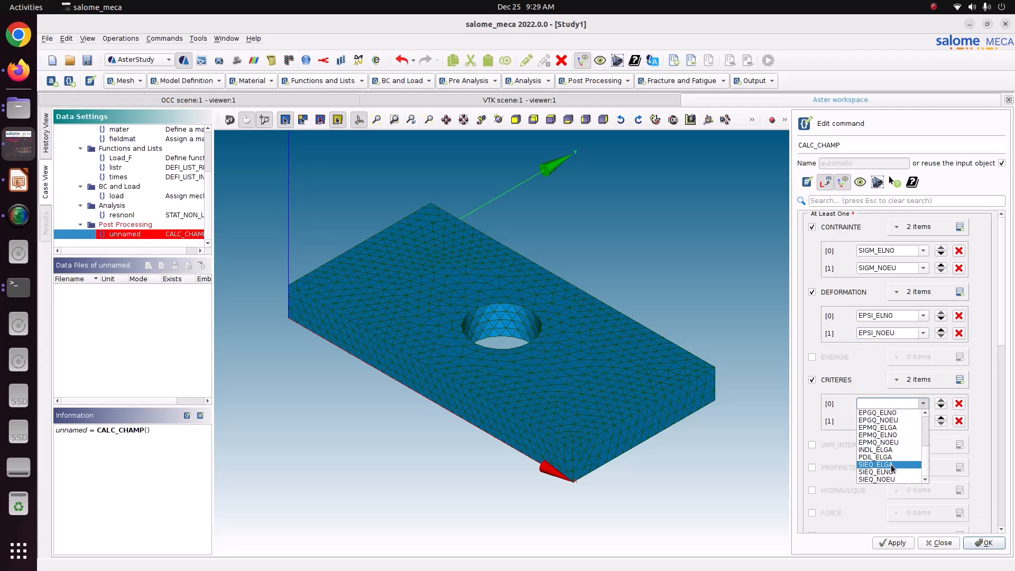
{"action": "left_click", "coordinate": [889, 472]}
{"action": "left_click", "coordinate": [924, 421]}
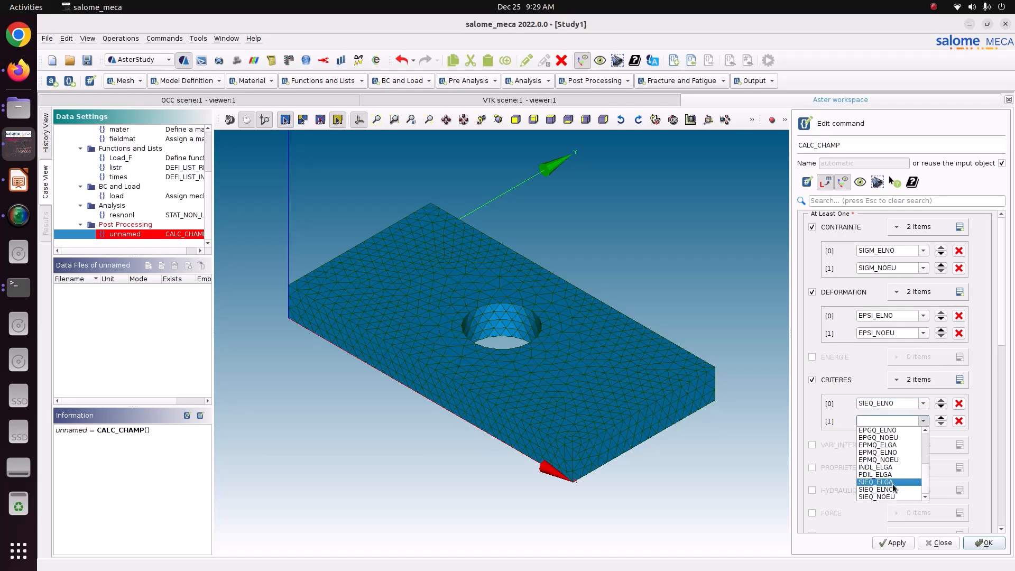
{"action": "left_click", "coordinate": [892, 497]}
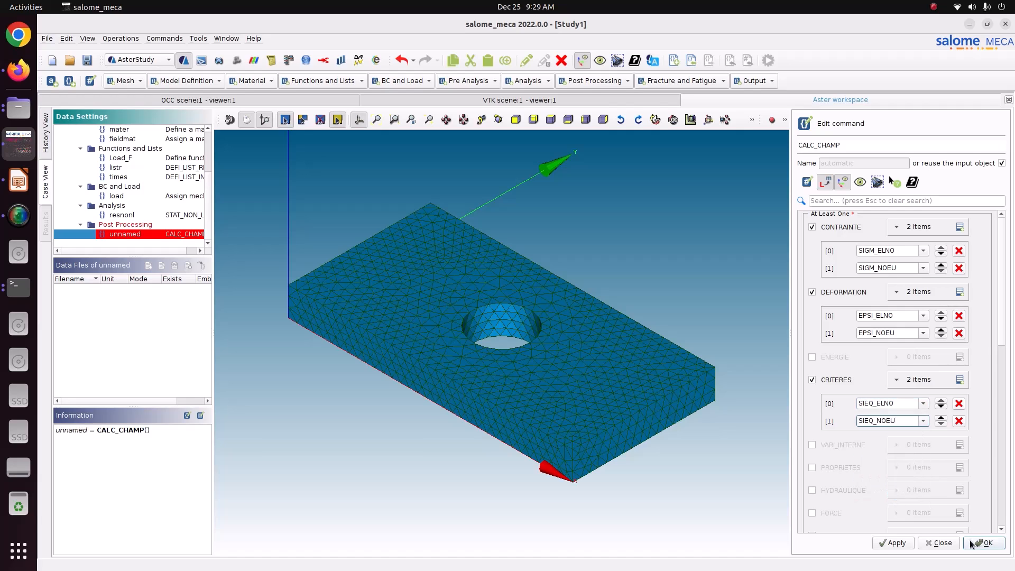
{"action": "left_click", "coordinate": [888, 545]}
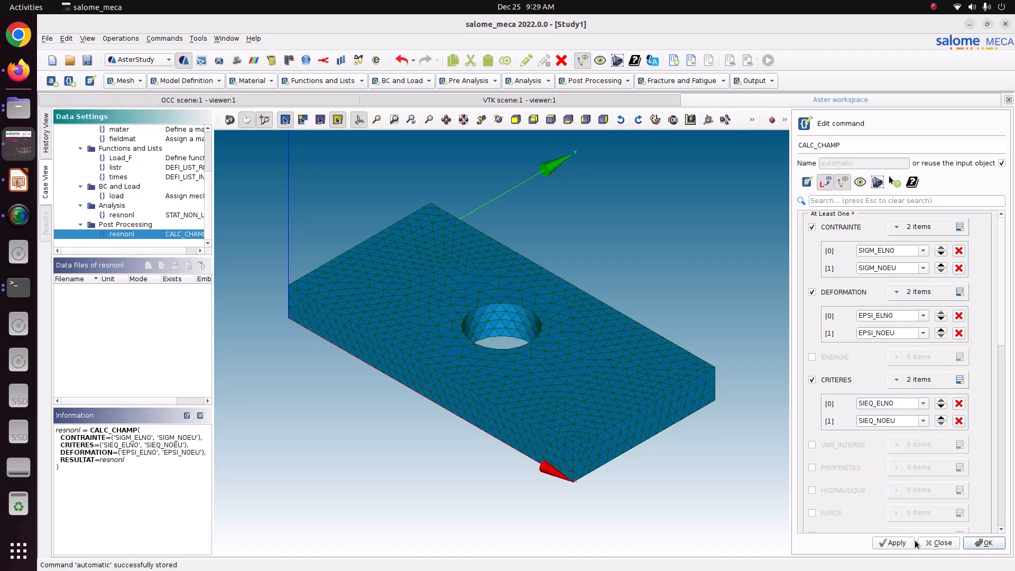
Close the field calculation editor and add an output results command.
{"action": "left_click", "coordinate": [985, 543]}
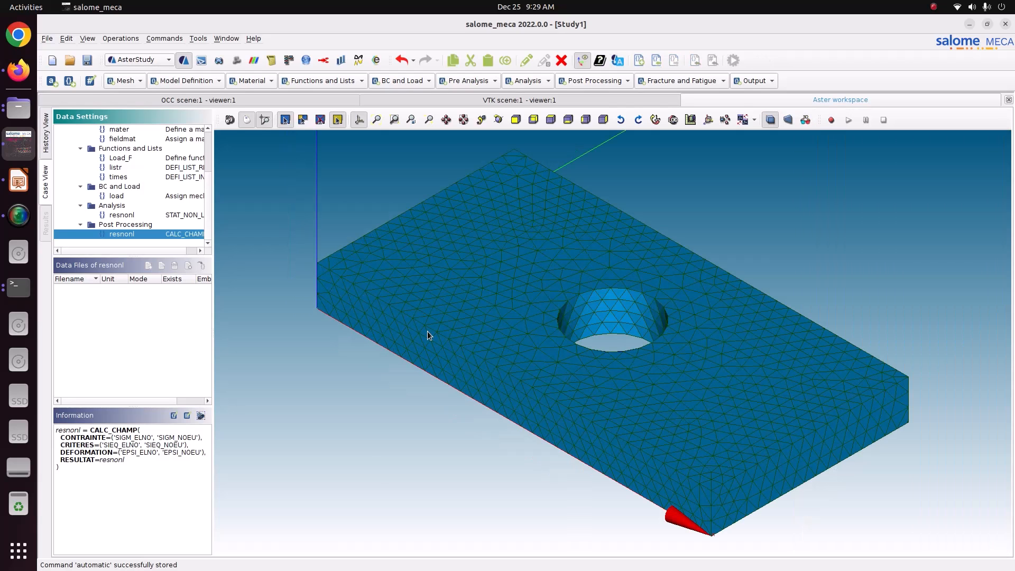
{"action": "left_click", "coordinate": [757, 82]}
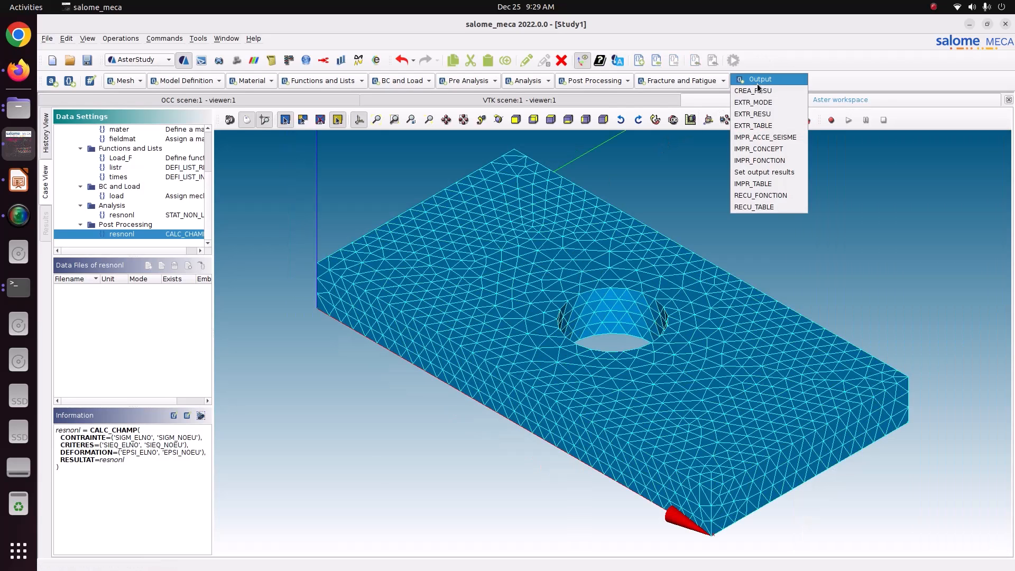
{"action": "left_click", "coordinate": [744, 173]}
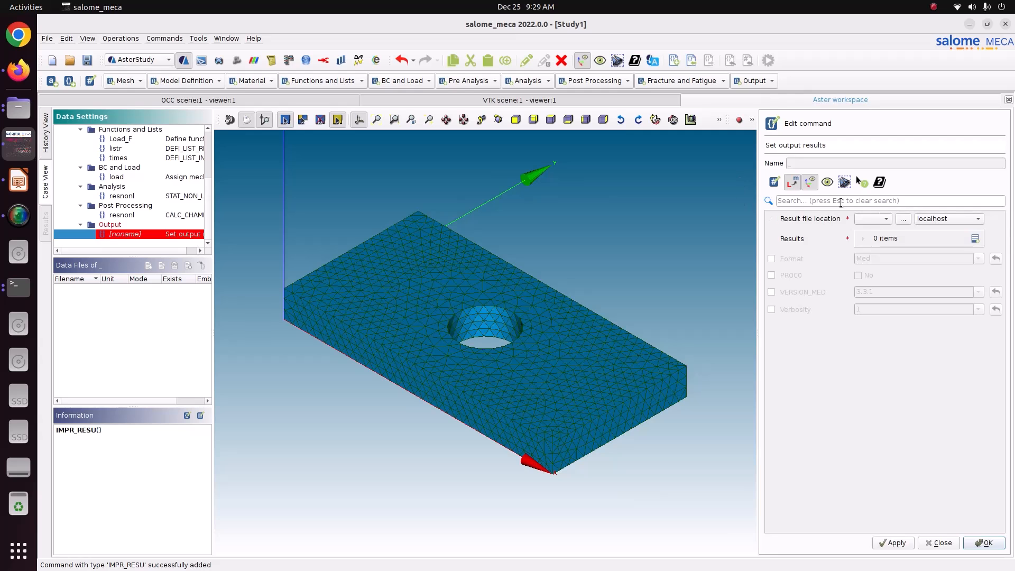
Set the output file to result.rmed in Pictures/CODE_ASTER/57_Mooney_Revilein.
{"action": "left_click", "coordinate": [904, 218]}
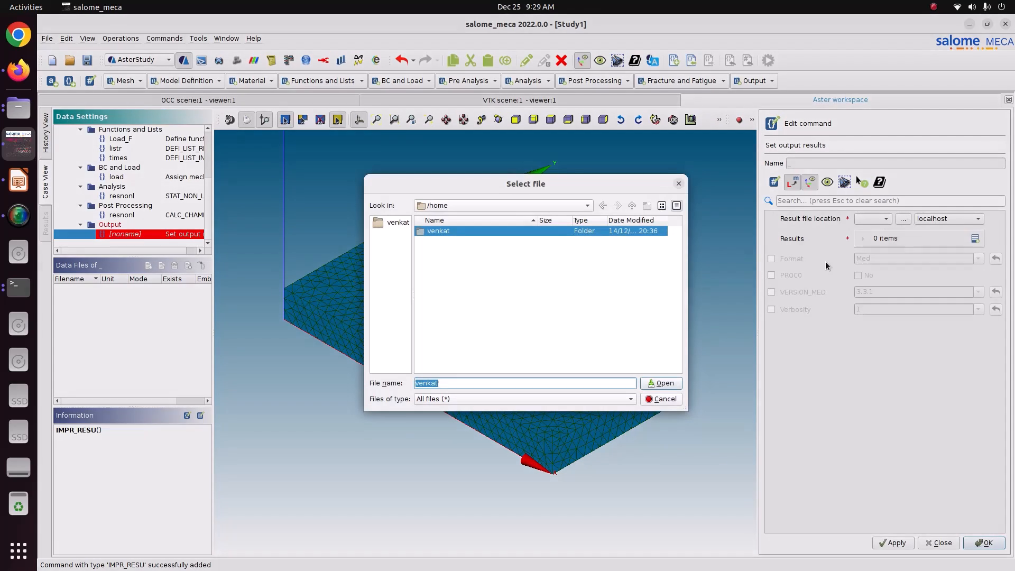
{"action": "double_click", "coordinate": [437, 233]}
{"action": "scroll", "coordinate": [458, 327], "scroll_direction": "down", "scroll_amount": 5}
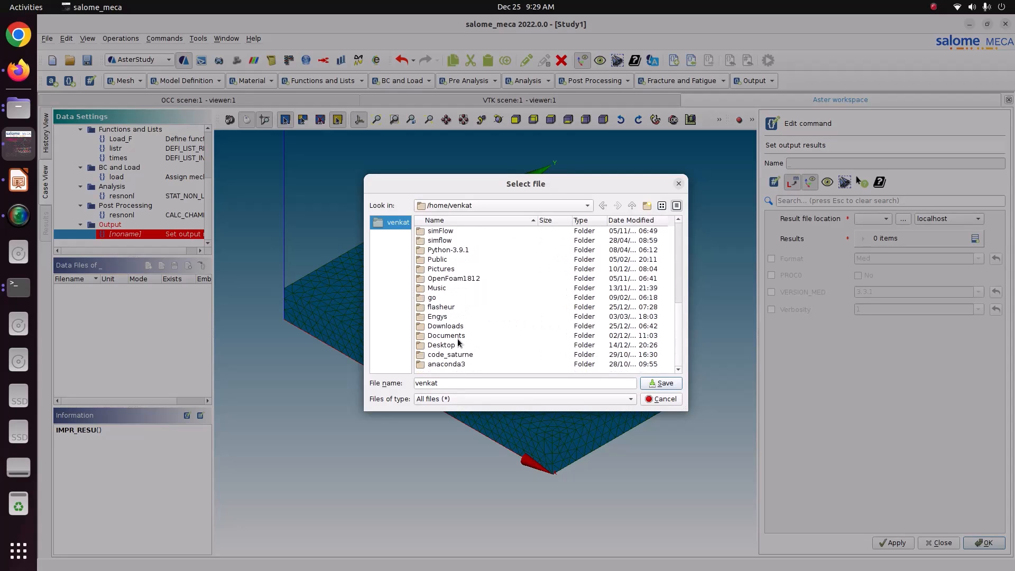
{"action": "double_click", "coordinate": [442, 270]}
{"action": "left_click", "coordinate": [464, 298]}
{"action": "double_click", "coordinate": [464, 299]}
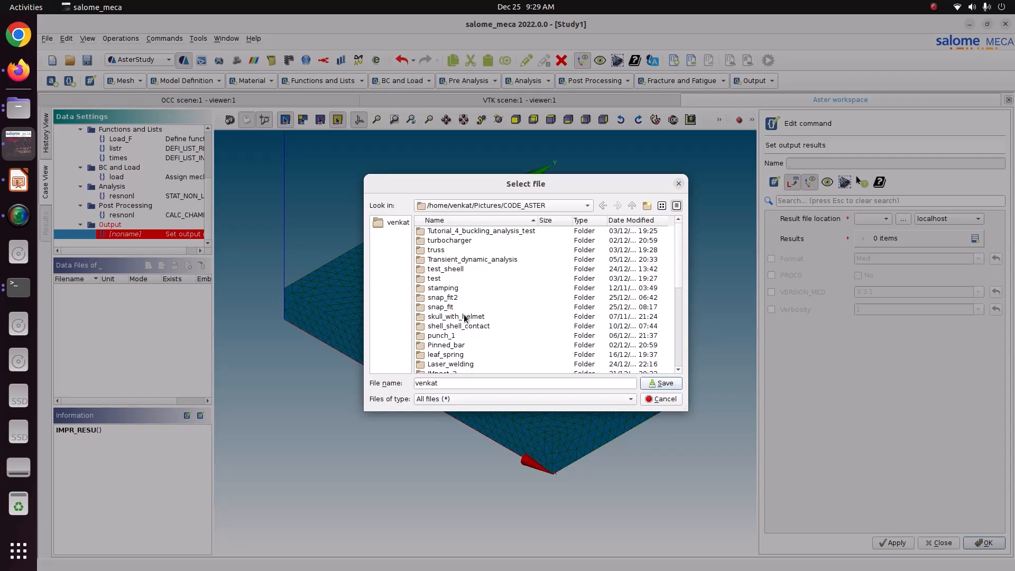
{"action": "scroll", "coordinate": [464, 317], "scroll_direction": "down", "scroll_amount": 1}
{"action": "scroll", "coordinate": [464, 318], "scroll_direction": "down", "scroll_amount": 1}
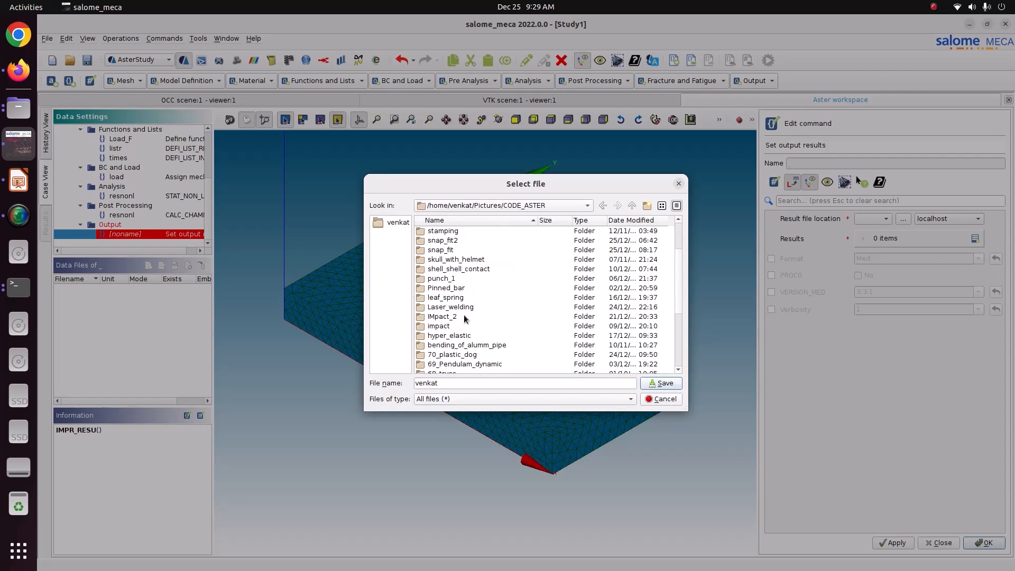
{"action": "scroll", "coordinate": [464, 318], "scroll_direction": "down", "scroll_amount": 1}
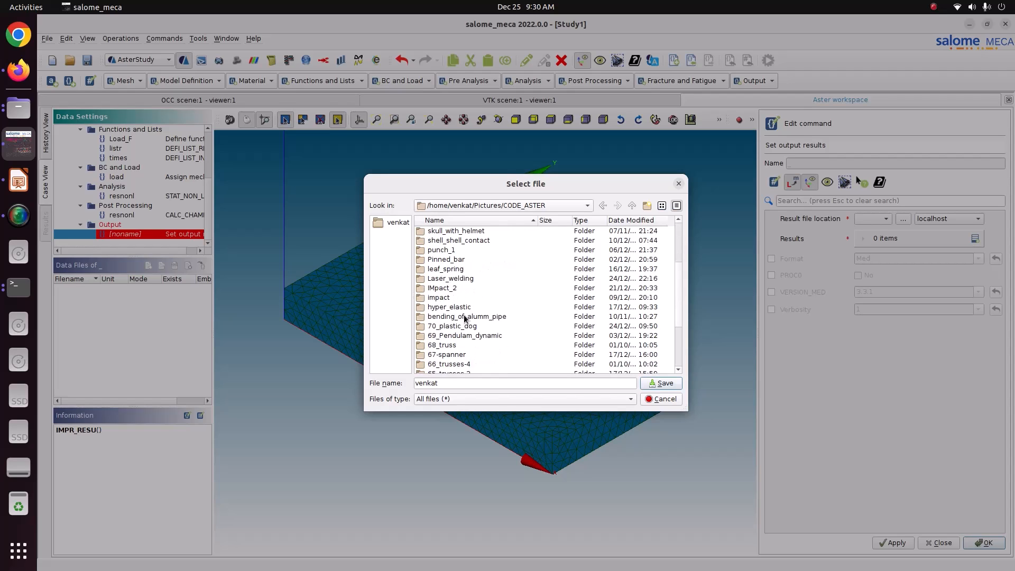
{"action": "scroll", "coordinate": [465, 310], "scroll_direction": "down", "scroll_amount": 3}
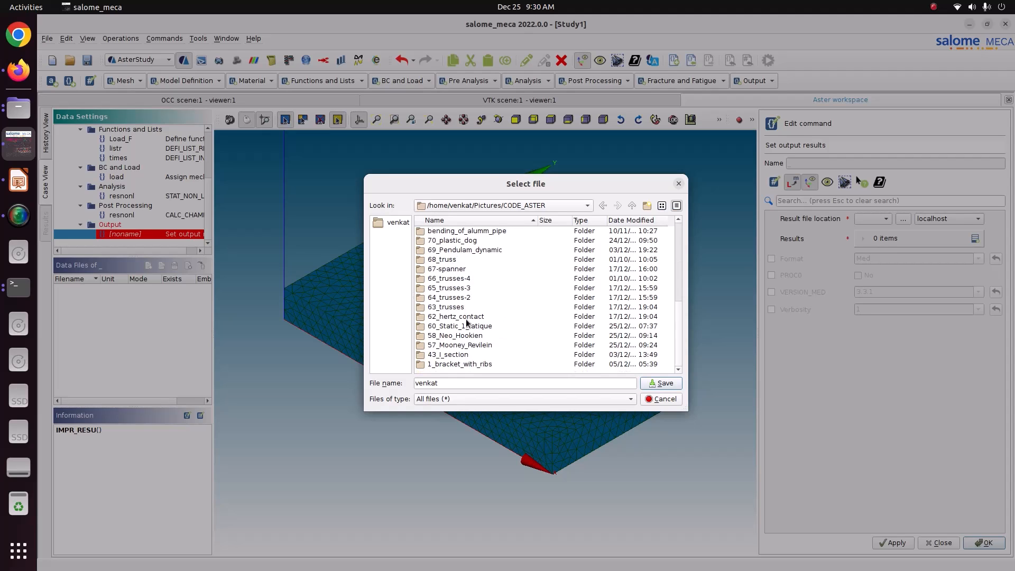
{"action": "double_click", "coordinate": [449, 350]}
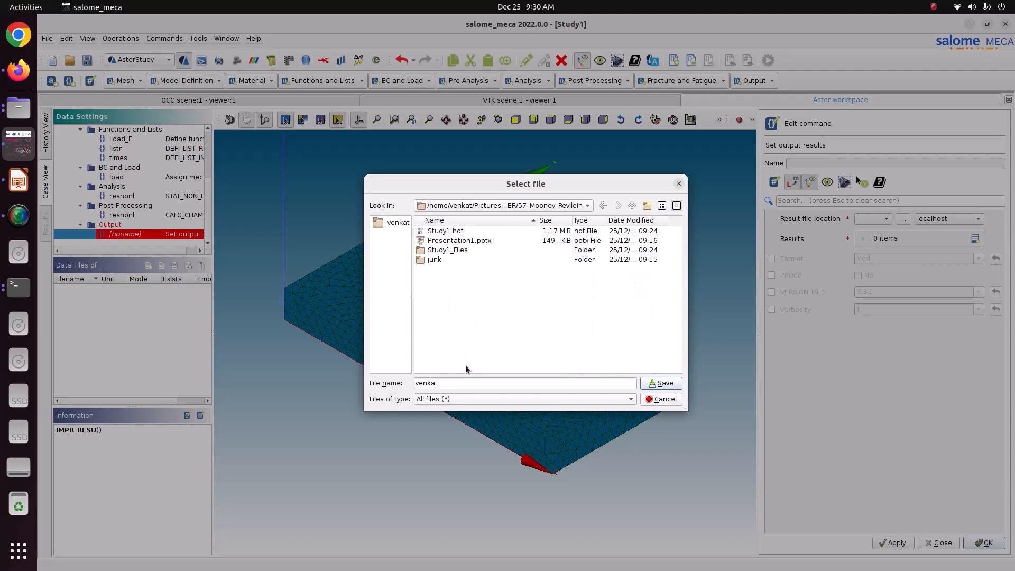
{"action": "left_click_drag", "start_coordinate": [450, 383], "coordinate": [409, 383]}
{"action": "type", "text": "result.rmed"}
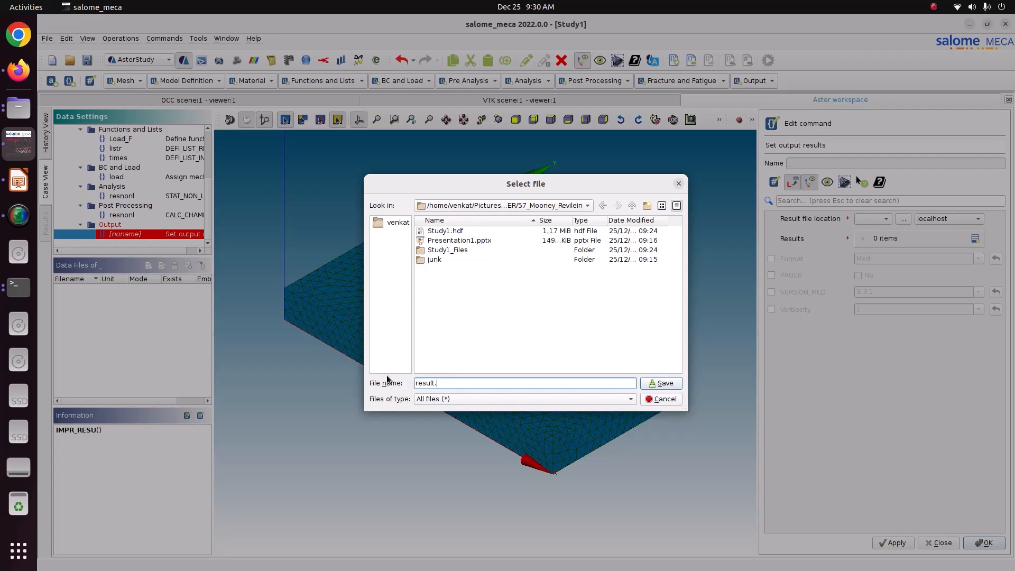
{"action": "left_click", "coordinate": [669, 386]}
Write the mesh and all resnonl fields in Med format, then store the command.
{"action": "left_click", "coordinate": [975, 240]}
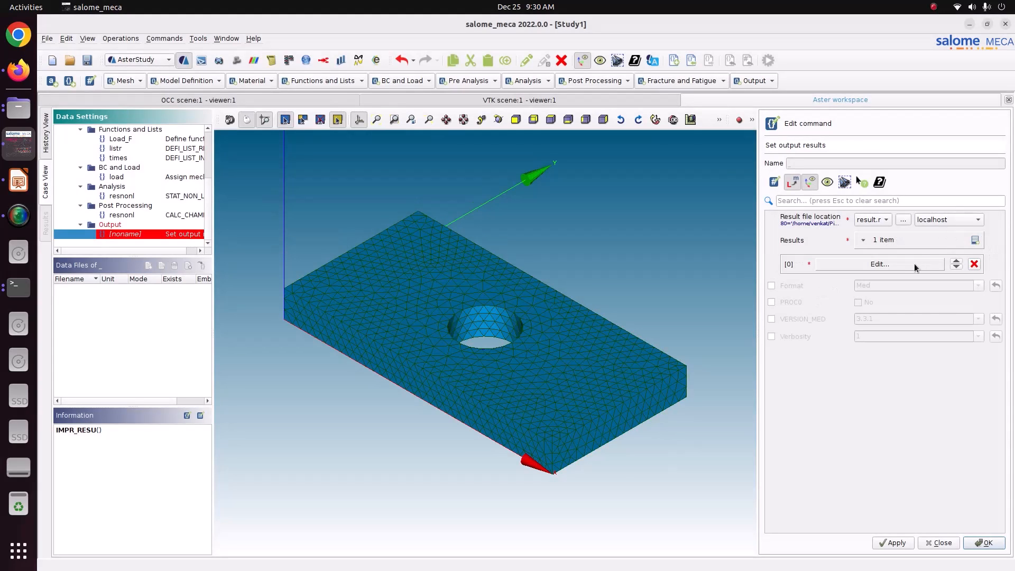
{"action": "left_click", "coordinate": [918, 265]}
{"action": "left_click", "coordinate": [798, 225]}
{"action": "left_click", "coordinate": [798, 258]}
{"action": "left_click", "coordinate": [923, 258]}
{"action": "left_click", "coordinate": [924, 270]}
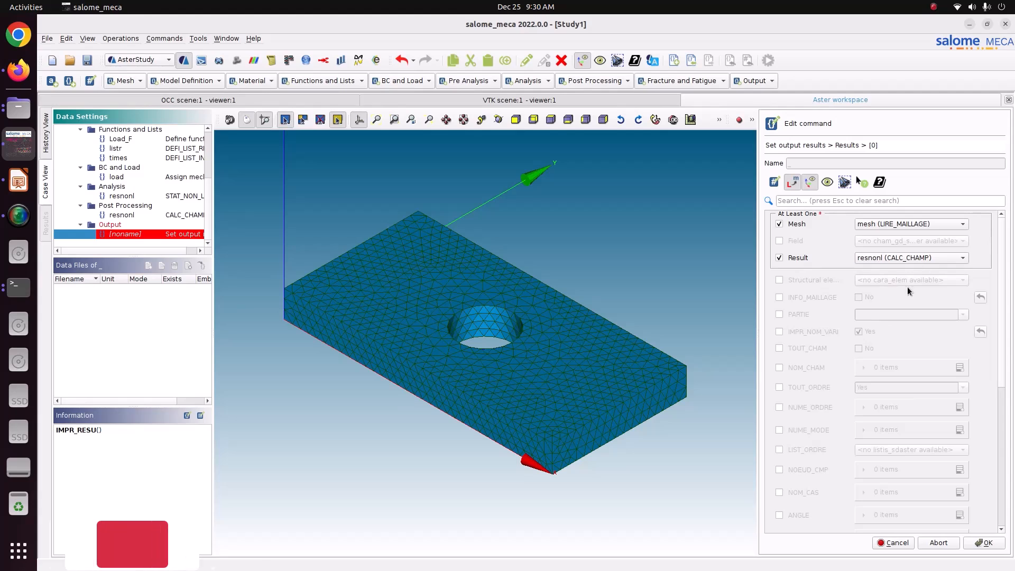
{"action": "left_click", "coordinate": [805, 349]}
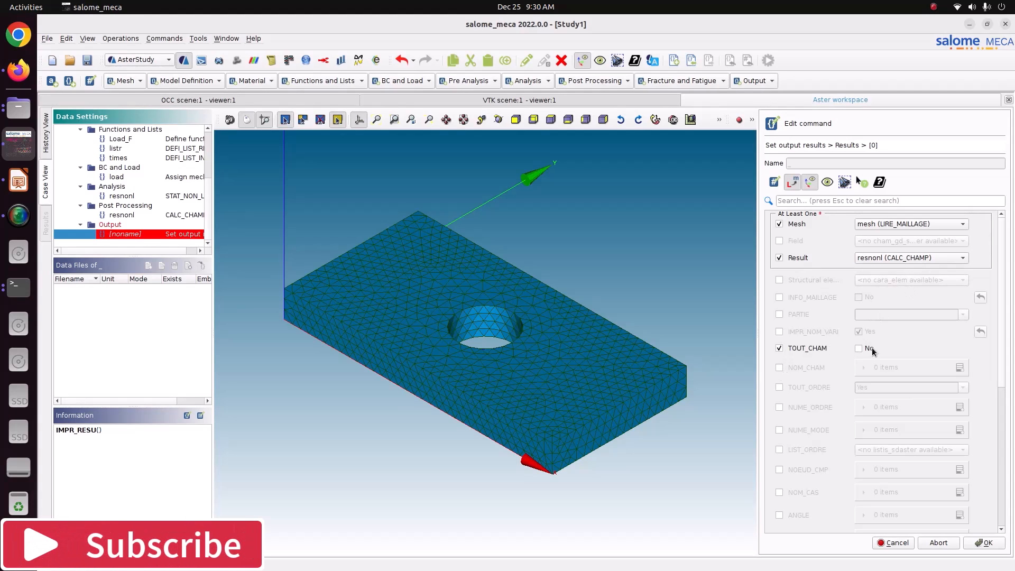
{"action": "left_click", "coordinate": [858, 348]}
{"action": "left_click", "coordinate": [987, 543]}
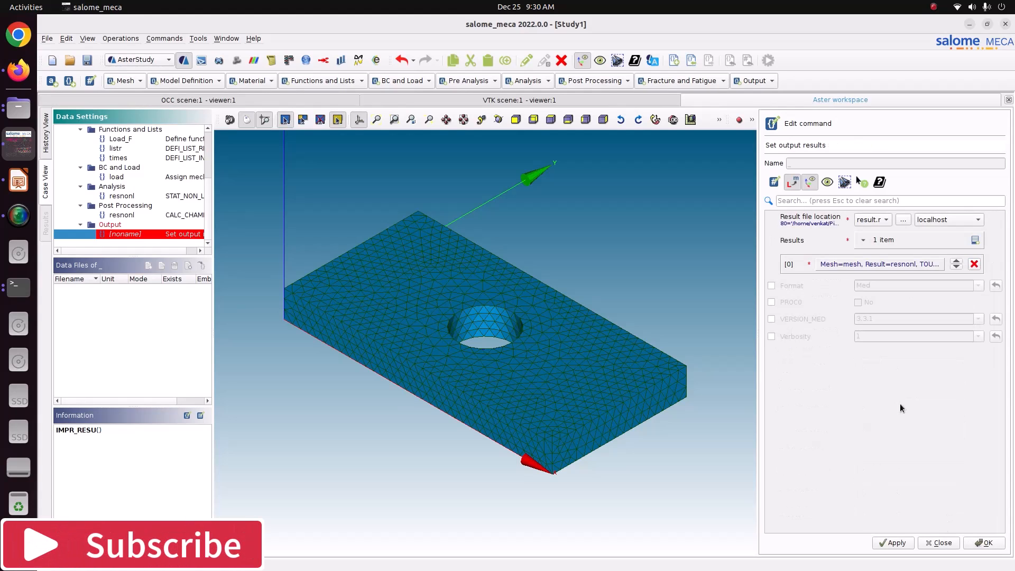
{"action": "left_click", "coordinate": [814, 286]}
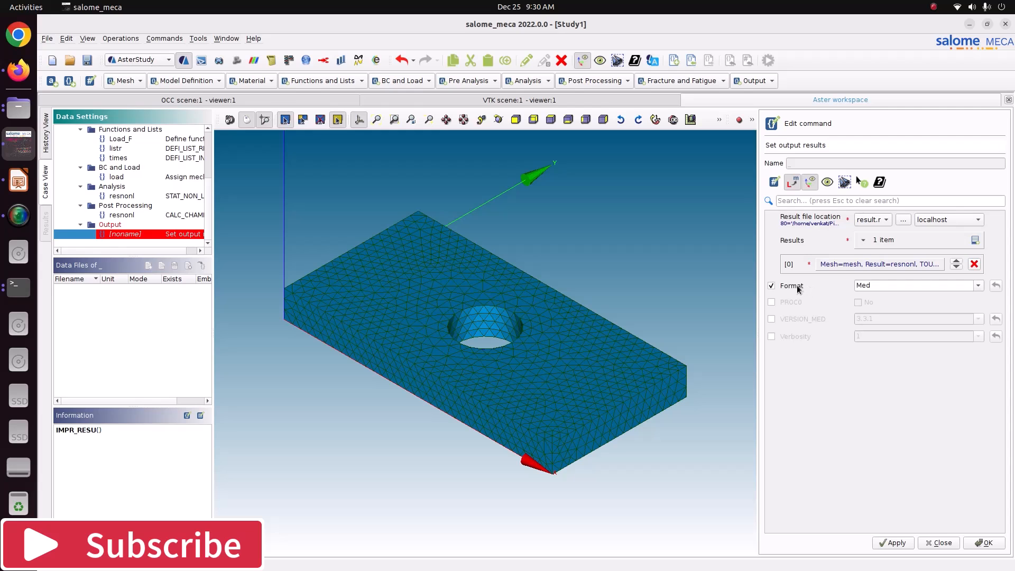
{"action": "left_click", "coordinate": [893, 543]}
{"action": "left_click", "coordinate": [973, 542]}
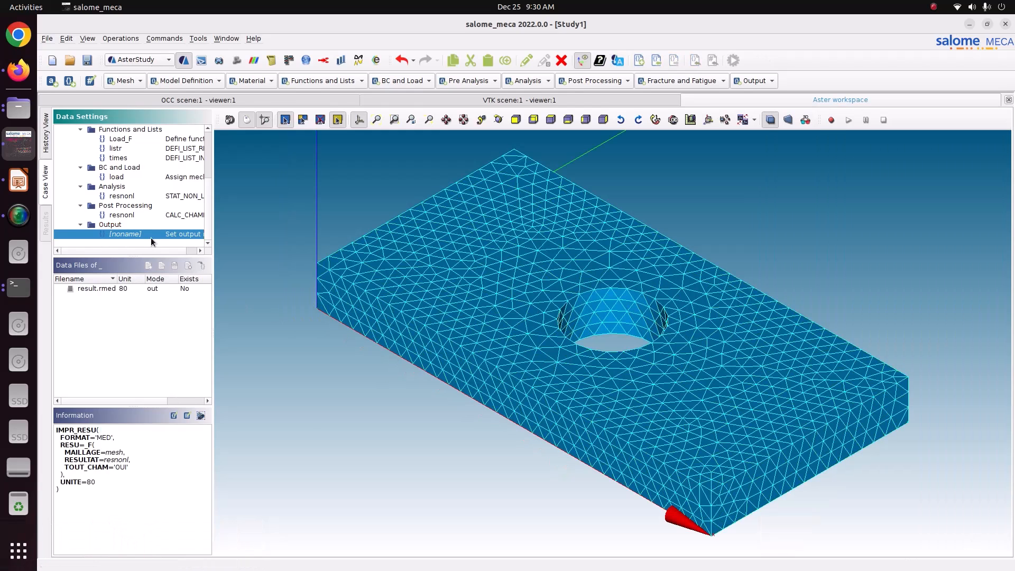
Widen the case tree, go to the run setup and mark Stage_1 to run.
{"action": "scroll", "coordinate": [150, 240], "scroll_direction": "up", "scroll_amount": 3}
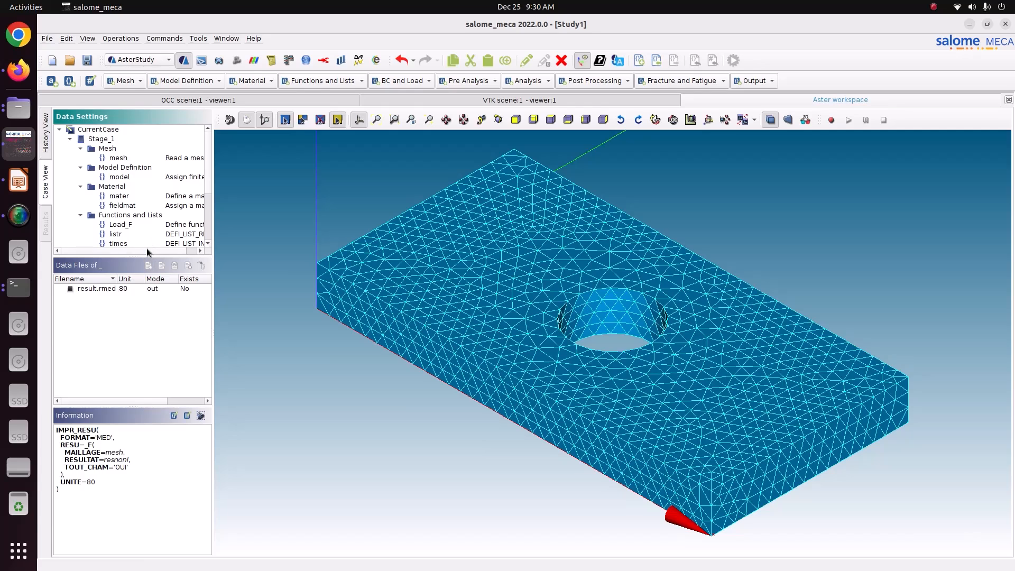
{"action": "left_click_drag", "start_coordinate": [148, 253], "coordinate": [165, 371]}
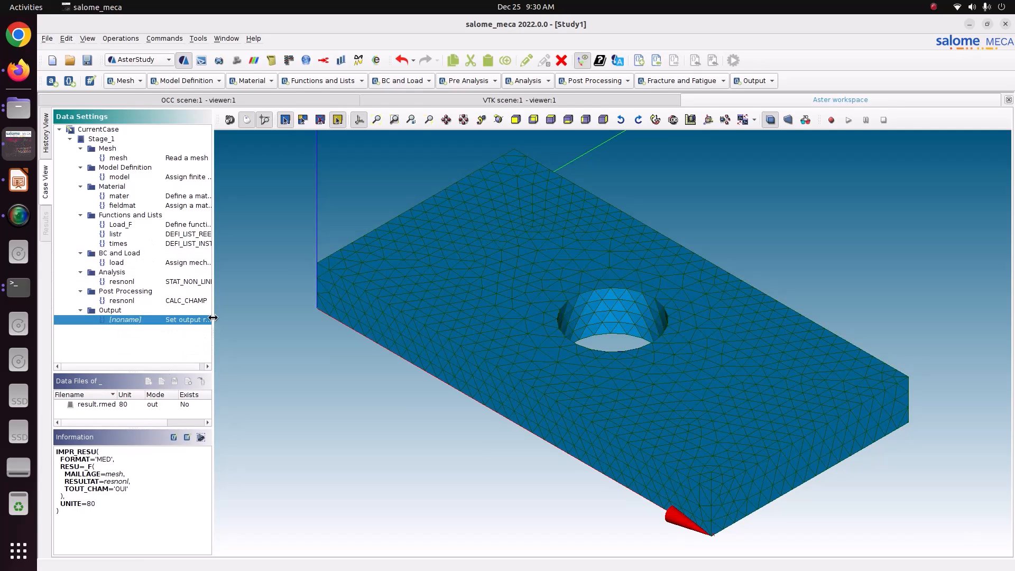
{"action": "left_click_drag", "start_coordinate": [213, 318], "coordinate": [260, 320]}
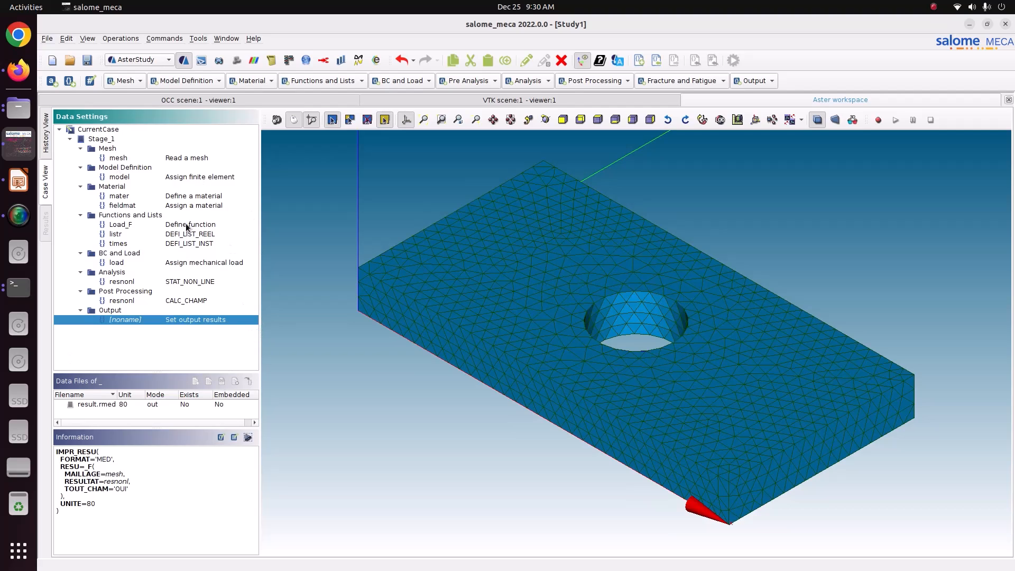
{"action": "left_click", "coordinate": [49, 150]}
{"action": "left_click", "coordinate": [329, 132]}
Set auto refresh to 5 s and memory to 4048, then run the case.
{"action": "left_click", "coordinate": [520, 549]}
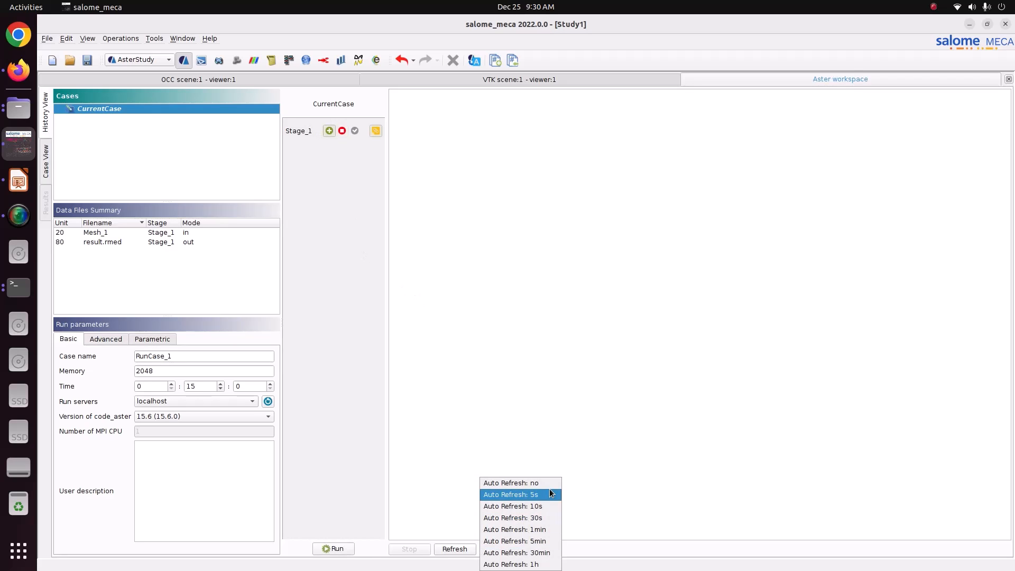
{"action": "left_click", "coordinate": [550, 489]}
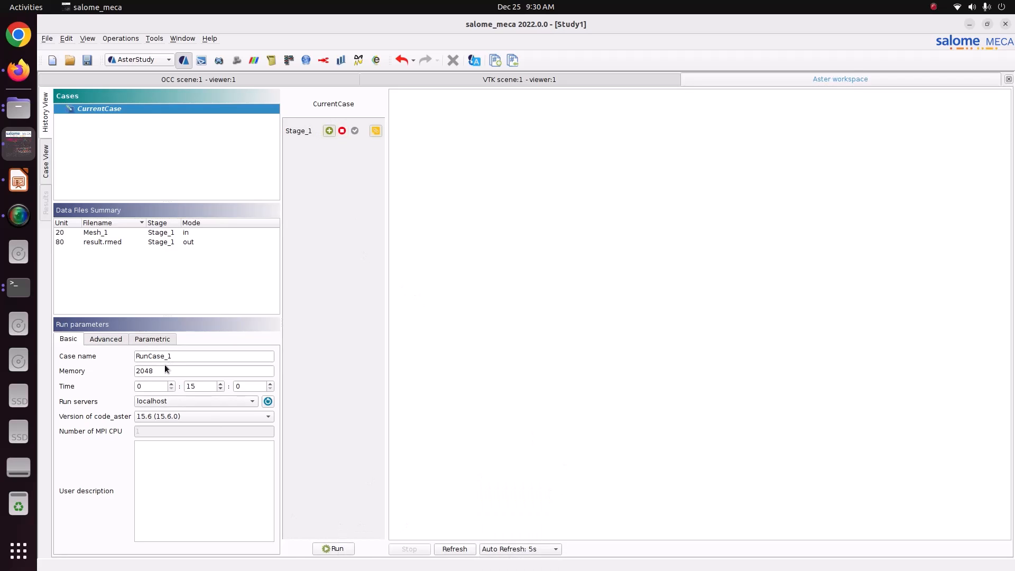
{"action": "left_click_drag", "start_coordinate": [165, 370], "coordinate": [118, 373]}
{"action": "type", "text": "4048"}
{"action": "left_click", "coordinate": [347, 550]}
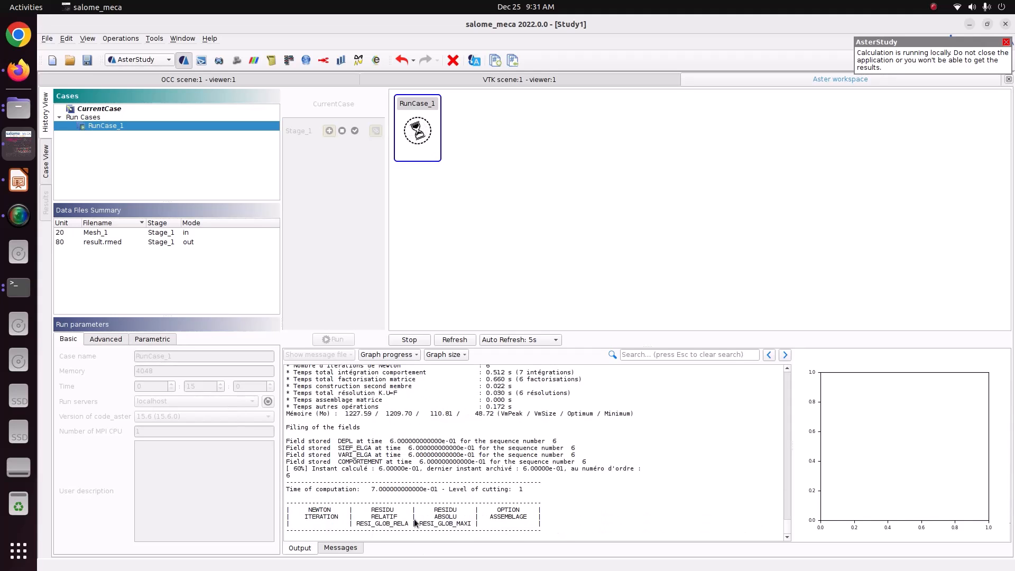
Scroll through the output log to confirm DIAGNOSTIC JOB : OK.
{"action": "scroll", "coordinate": [410, 516], "scroll_direction": "up", "scroll_amount": 3}
{"action": "scroll", "coordinate": [409, 516], "scroll_direction": "down", "scroll_amount": 2}
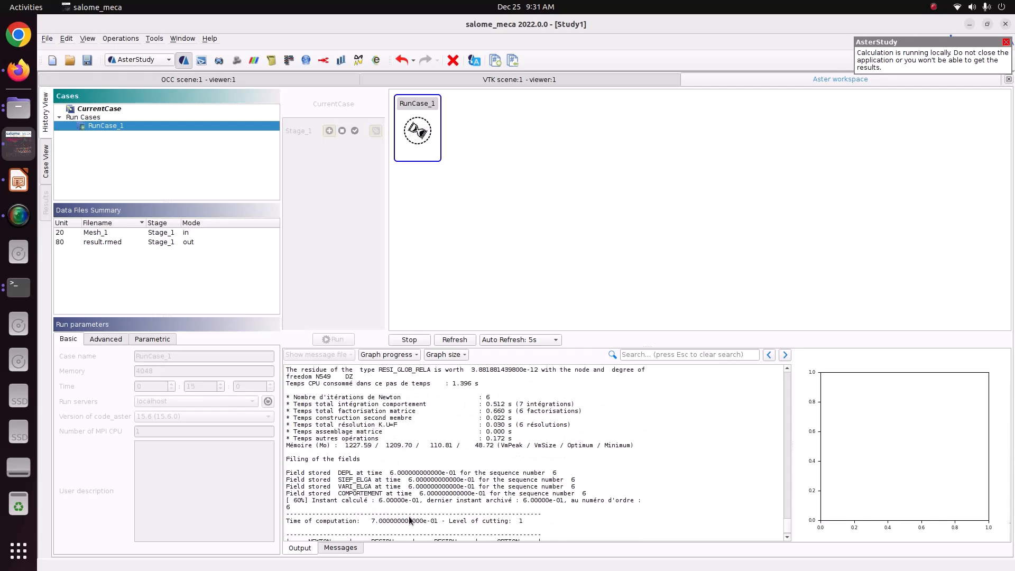
{"action": "scroll", "coordinate": [409, 521], "scroll_direction": "down", "scroll_amount": 2}
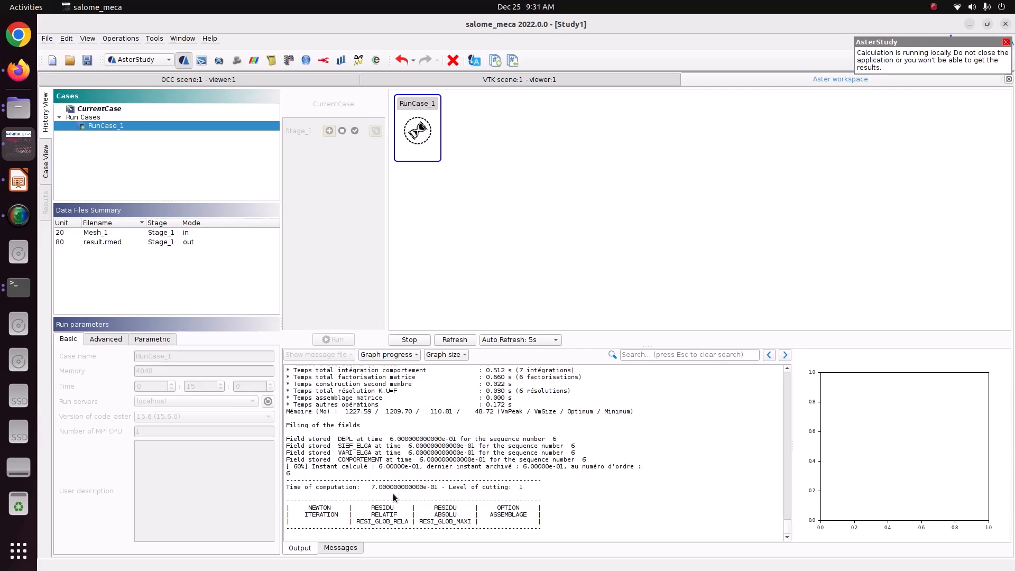
{"action": "scroll", "coordinate": [392, 494], "scroll_direction": "up", "scroll_amount": 5}
{"action": "scroll", "coordinate": [394, 498], "scroll_direction": "down", "scroll_amount": 20}
{"action": "scroll", "coordinate": [394, 498], "scroll_direction": "down", "scroll_amount": 15}
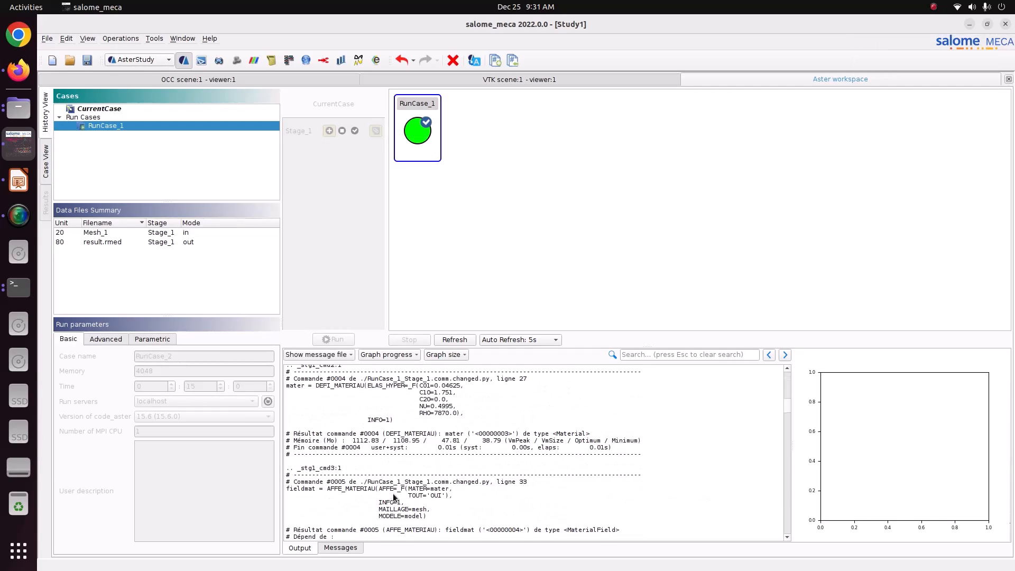
{"action": "left_click_drag", "start_coordinate": [786, 412], "coordinate": [776, 535]}
{"action": "left_click_drag", "start_coordinate": [445, 496], "coordinate": [327, 462]}
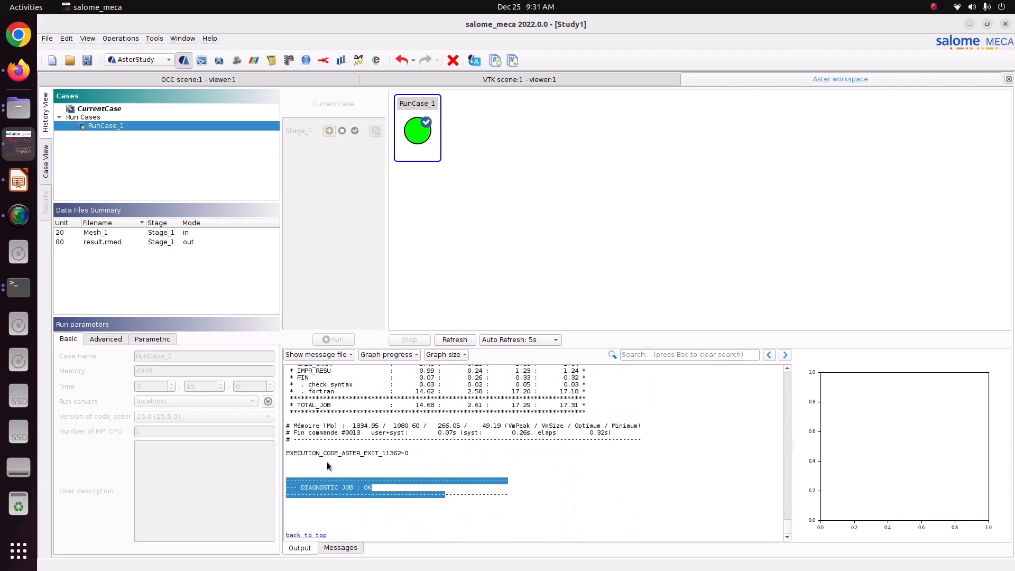
Save the study and switch to the ParaVis module.
{"action": "left_click", "coordinate": [88, 60]}
{"action": "left_click", "coordinate": [139, 60]}
{"action": "left_click", "coordinate": [145, 106]}
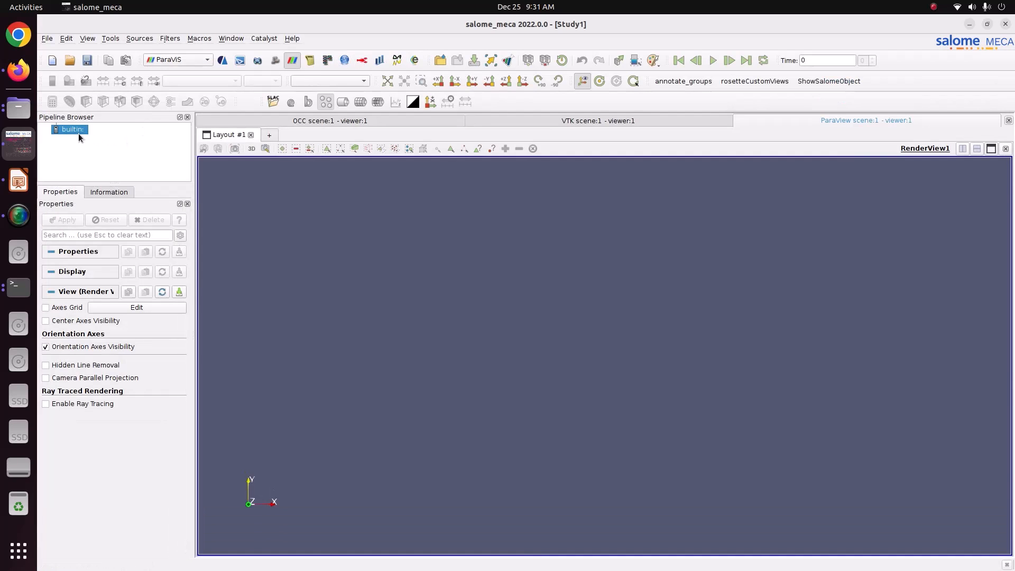
Open result.rmed from Pictures/CODE_ASTER/57_Mooney_Revilein into the pipeline.
{"action": "right_click", "coordinate": [79, 133]}
{"action": "left_click", "coordinate": [101, 139]}
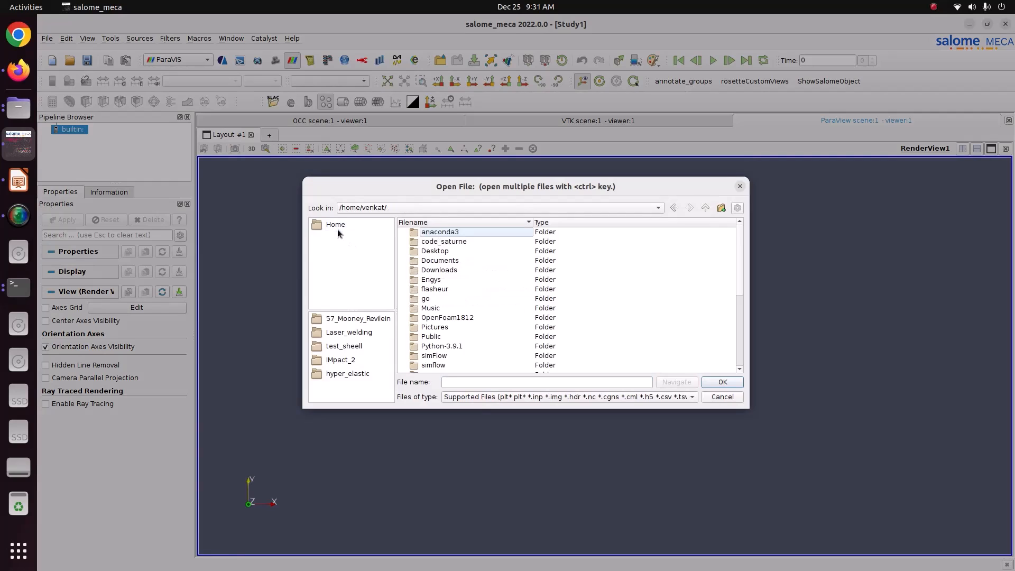
{"action": "double_click", "coordinate": [444, 299]}
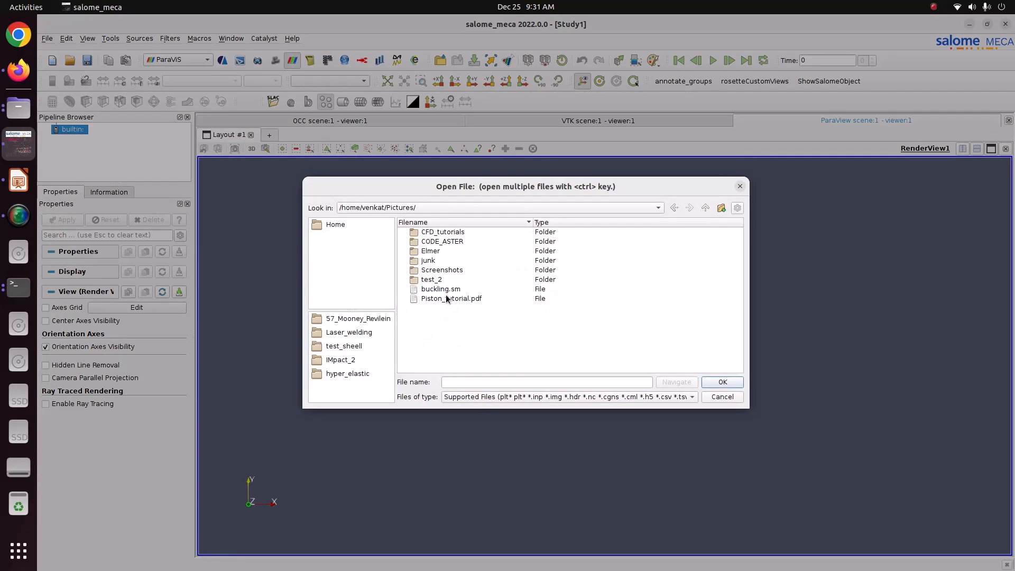
{"action": "double_click", "coordinate": [438, 242]}
{"action": "scroll", "coordinate": [443, 304], "scroll_direction": "down", "scroll_amount": 6}
{"action": "scroll", "coordinate": [444, 317], "scroll_direction": "up", "scroll_amount": 6}
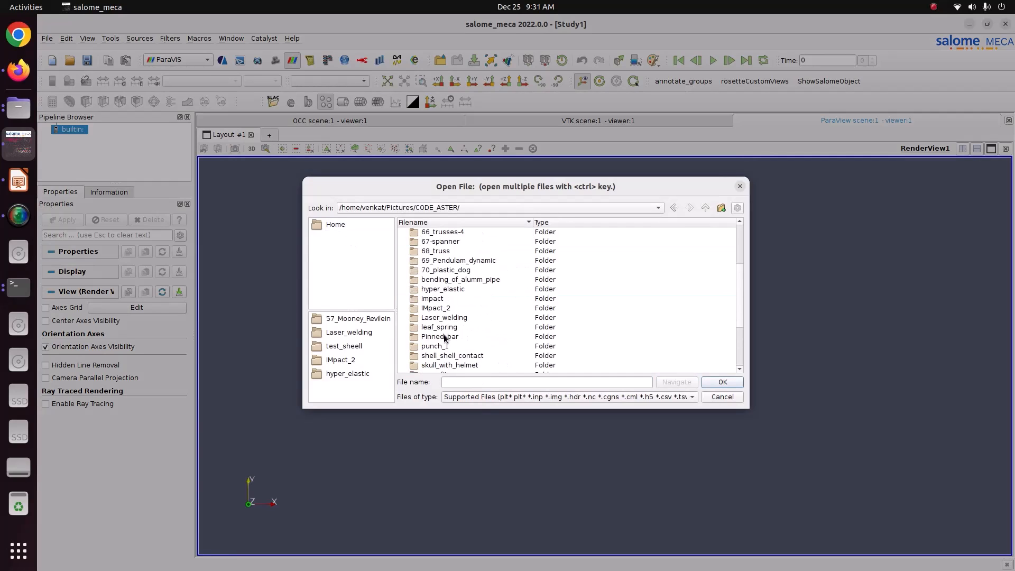
{"action": "scroll", "coordinate": [445, 337], "scroll_direction": "down", "scroll_amount": 3}
{"action": "scroll", "coordinate": [444, 339], "scroll_direction": "up", "scroll_amount": 3}
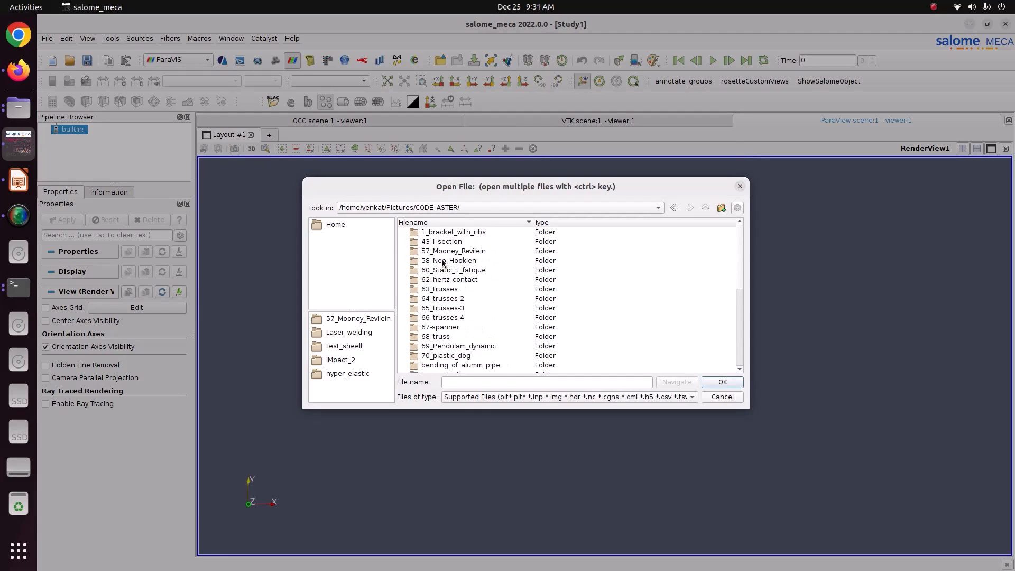
{"action": "double_click", "coordinate": [442, 252]}
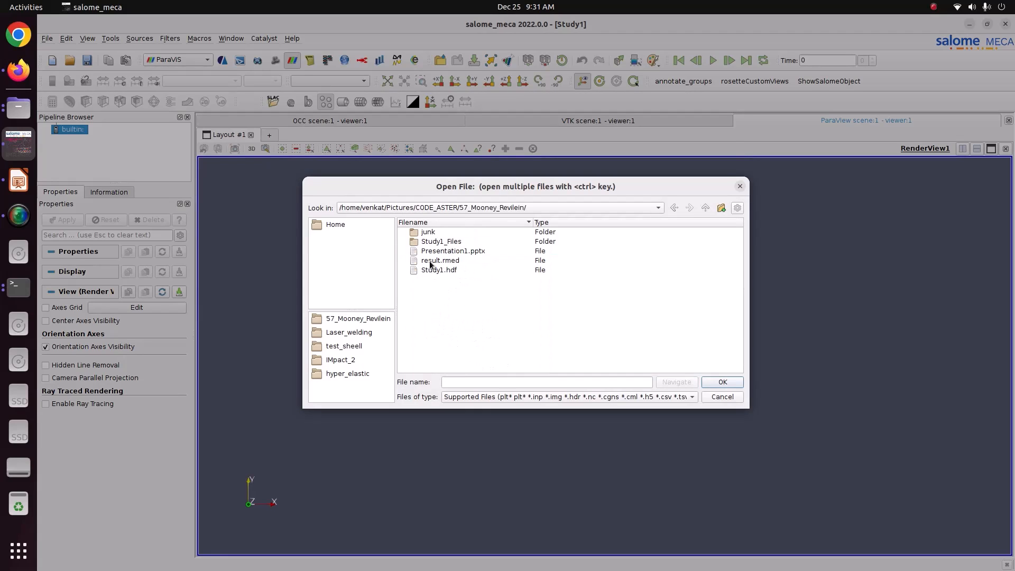
{"action": "left_click", "coordinate": [433, 261]}
Load result.rmed, colour the plate by resnonl_DEPL at the last time step, and move the legend to the upper right.
{"action": "left_click", "coordinate": [723, 382]}
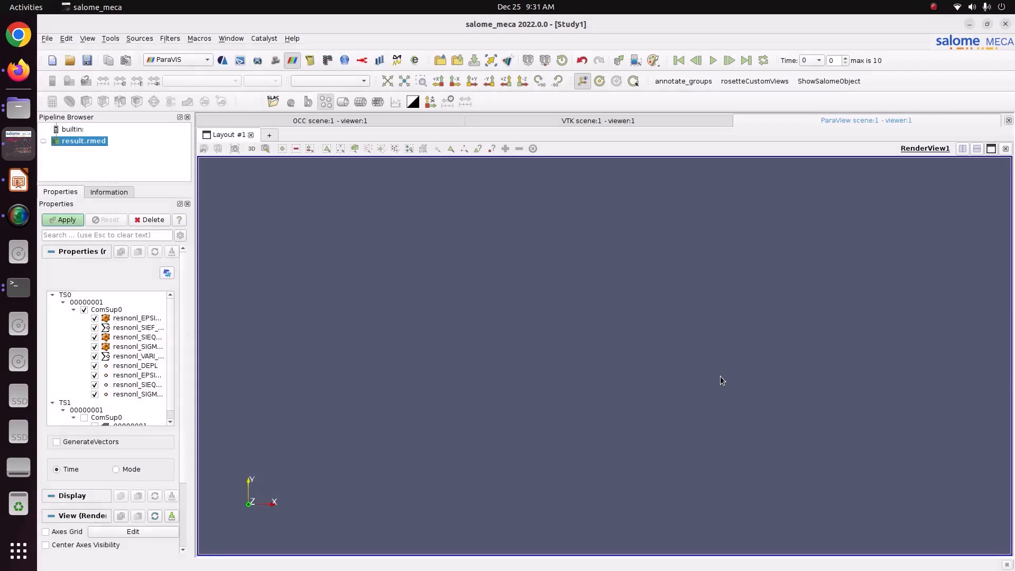
{"action": "left_click", "coordinate": [61, 221]}
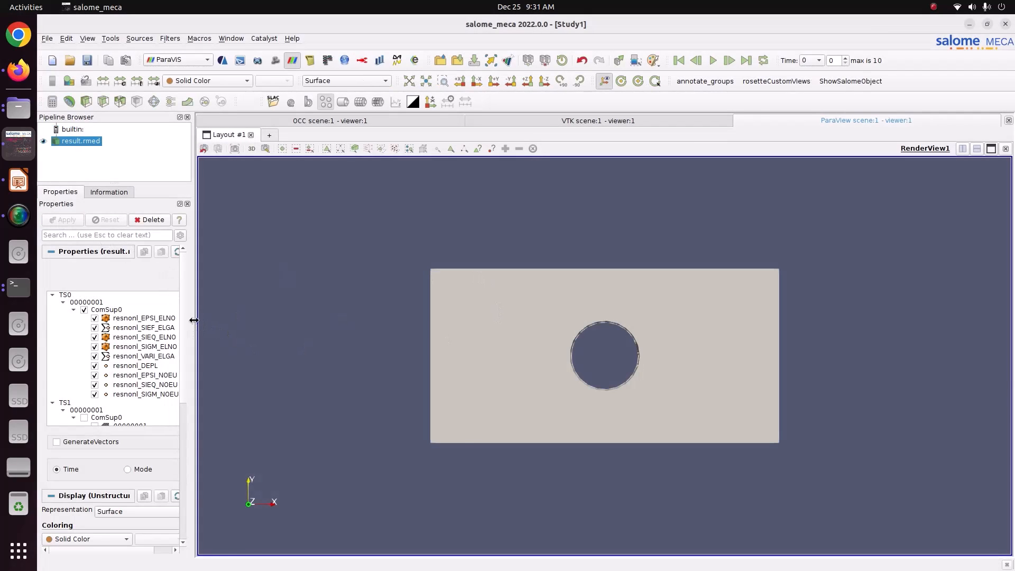
{"action": "left_click_drag", "start_coordinate": [197, 325], "coordinate": [252, 331]}
{"action": "left_click", "coordinate": [220, 84]}
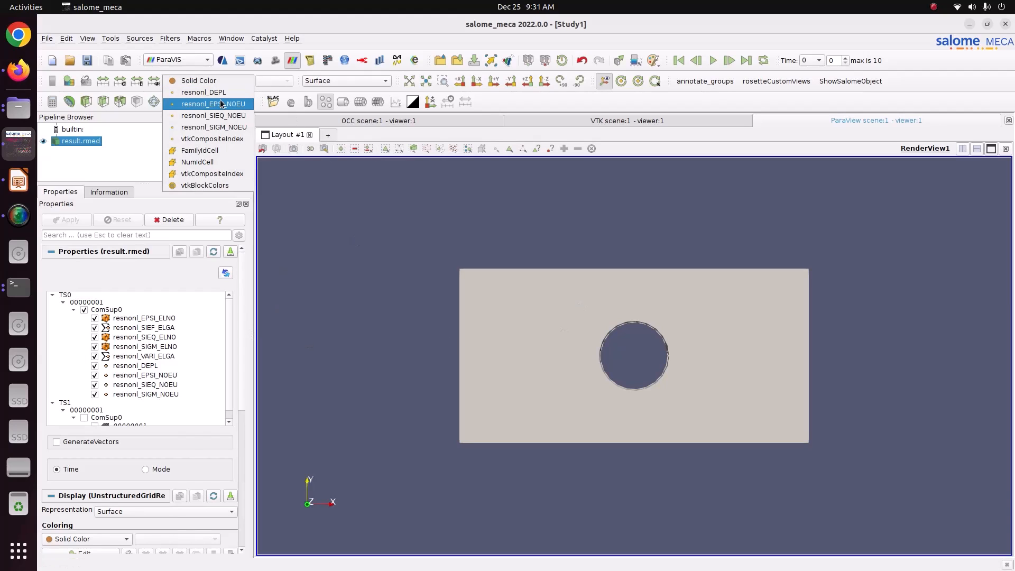
{"action": "left_click", "coordinate": [217, 92]}
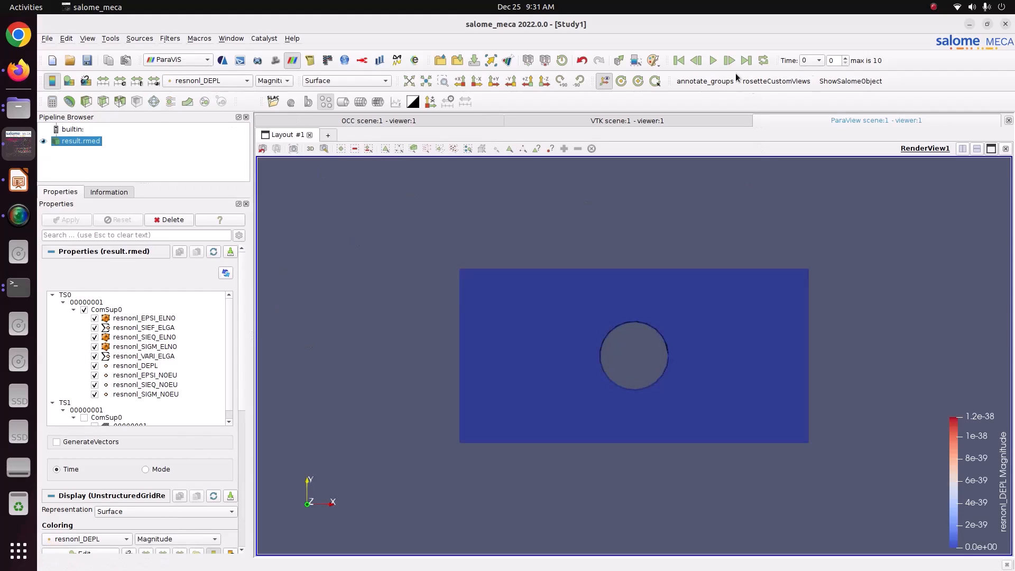
{"action": "left_click", "coordinate": [746, 60]}
{"action": "left_click_drag", "start_coordinate": [989, 490], "coordinate": [951, 308]}
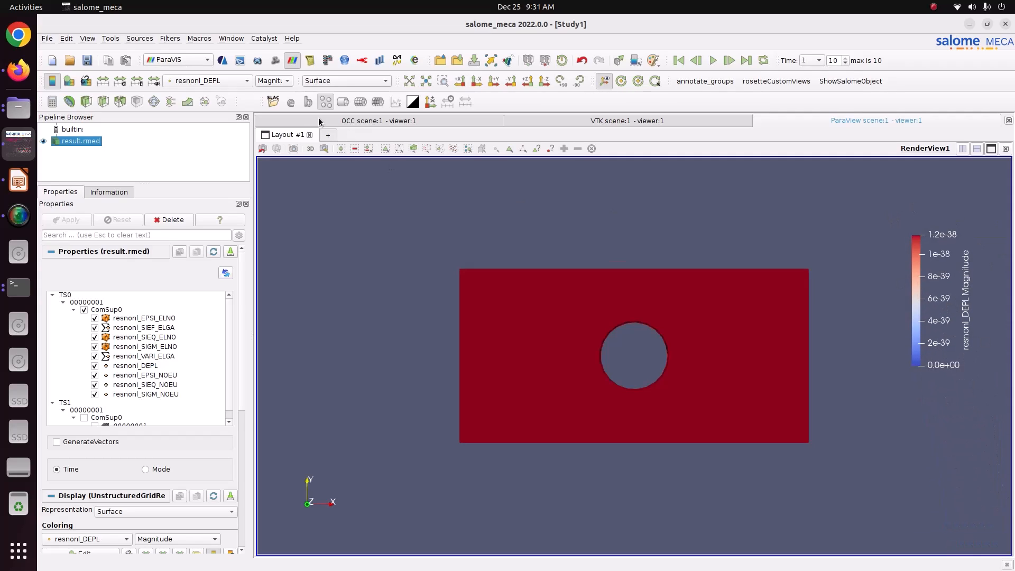
Compare resnonl_EPSI_NOEU, resnonl_SIEQ_NOEU and resnonl_SIGM_NOEU colourings at the first and last time steps.
{"action": "left_click", "coordinate": [238, 82]}
{"action": "left_click", "coordinate": [238, 93]}
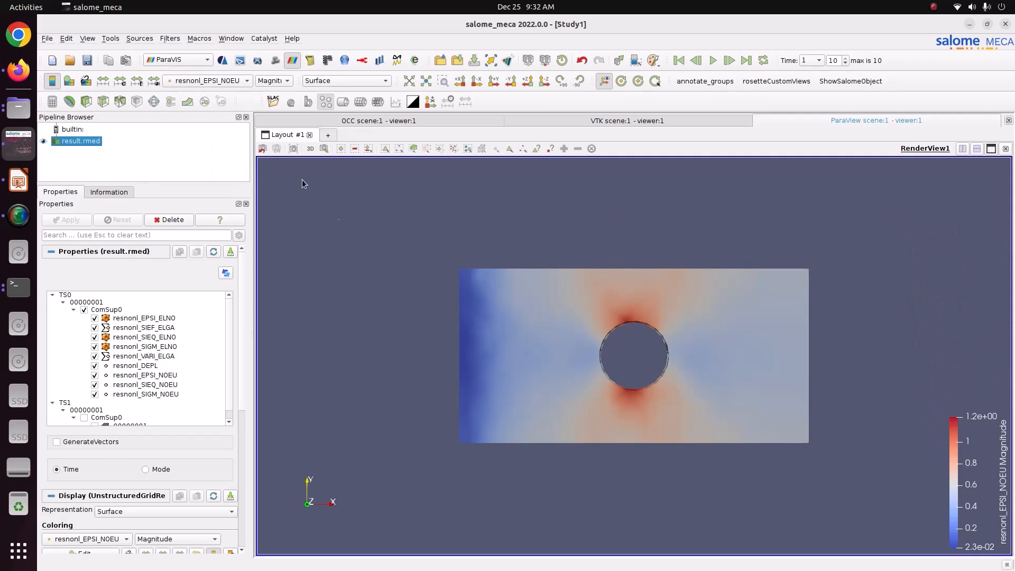
{"action": "left_click", "coordinate": [679, 61]}
{"action": "left_click", "coordinate": [232, 82]}
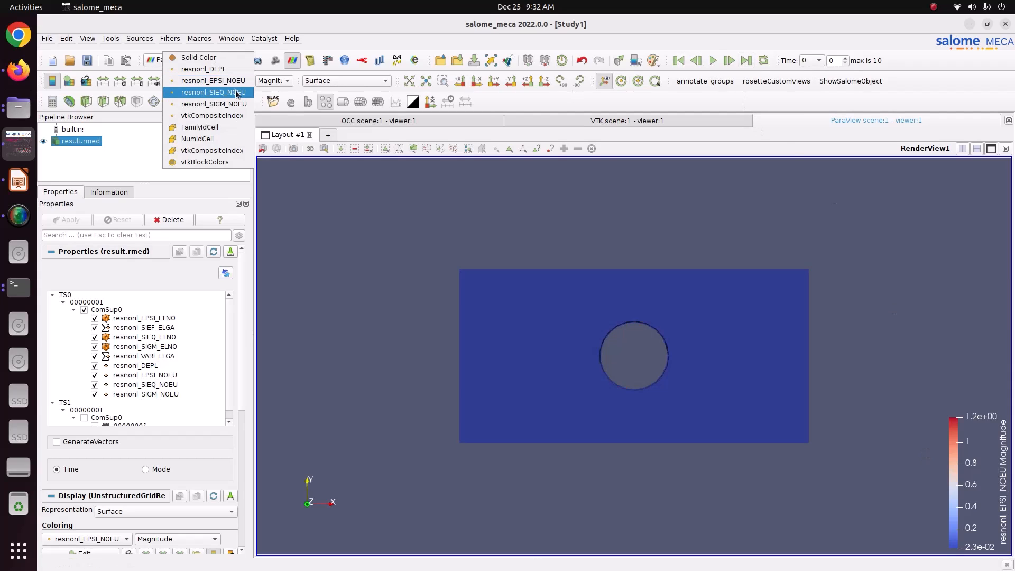
{"action": "left_click", "coordinate": [237, 93]}
{"action": "left_click", "coordinate": [746, 60]}
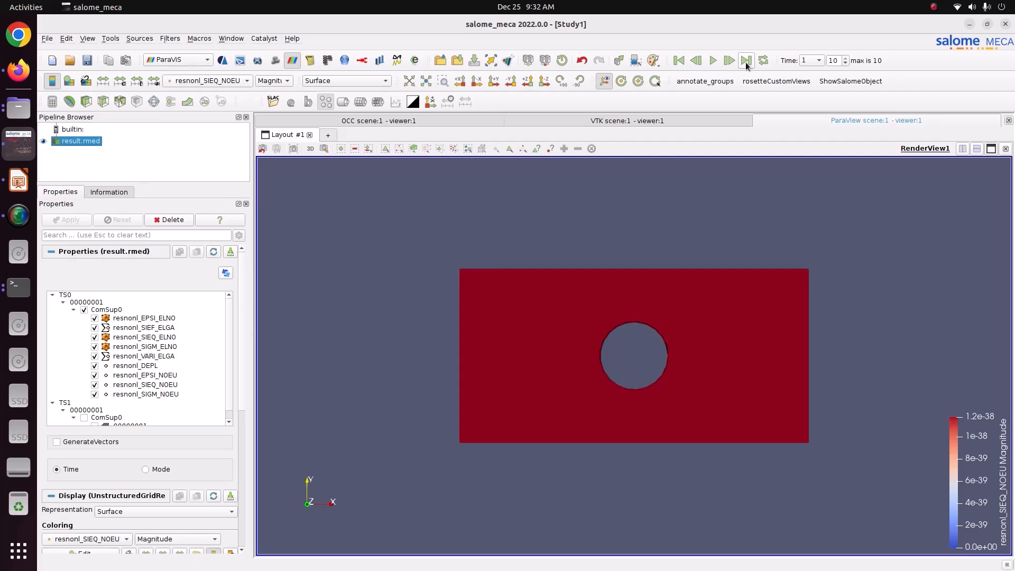
{"action": "left_click", "coordinate": [679, 60]}
{"action": "left_click", "coordinate": [235, 84]}
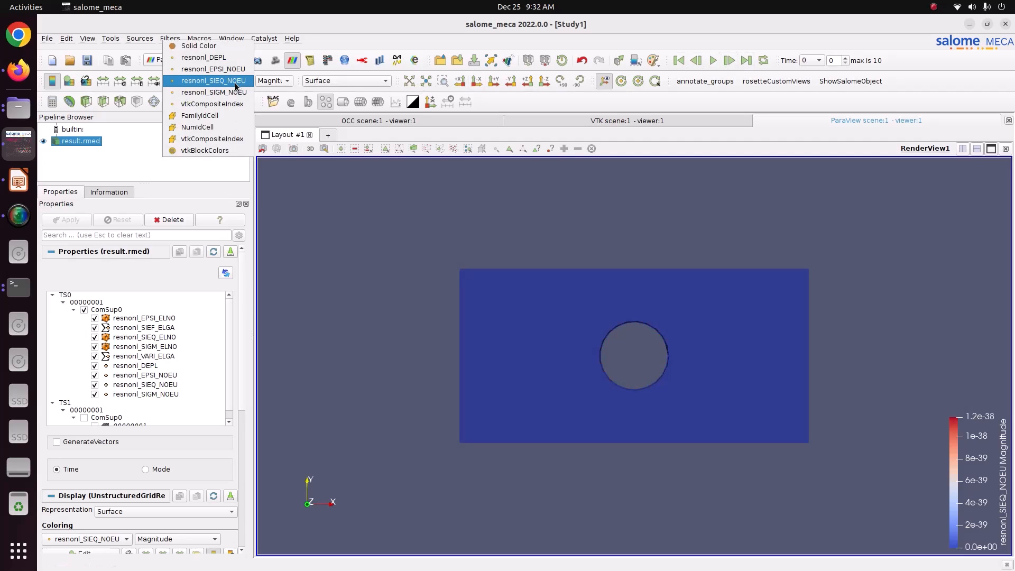
{"action": "left_click", "coordinate": [237, 92]}
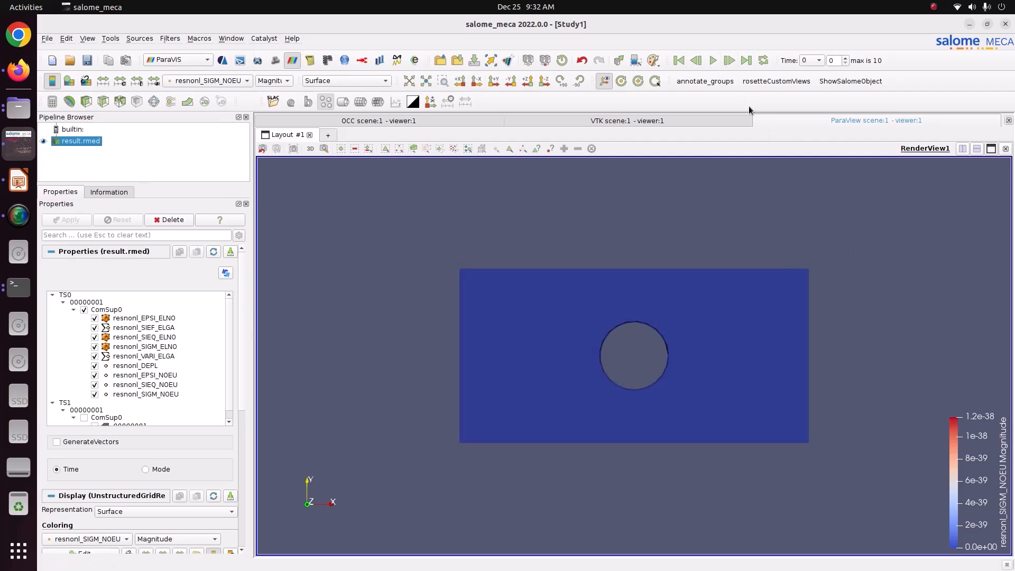
{"action": "left_click", "coordinate": [746, 60]}
{"action": "left_click", "coordinate": [681, 62]}
Colour by resnonl_DEPL DX, then DY, then resnonl_EPSI_NOEU EPXX.
{"action": "left_click", "coordinate": [195, 82]}
{"action": "left_click", "coordinate": [212, 47]}
{"action": "left_click", "coordinate": [277, 82]}
{"action": "left_click", "coordinate": [277, 95]}
{"action": "left_click", "coordinate": [275, 81]}
{"action": "left_click", "coordinate": [271, 93]}
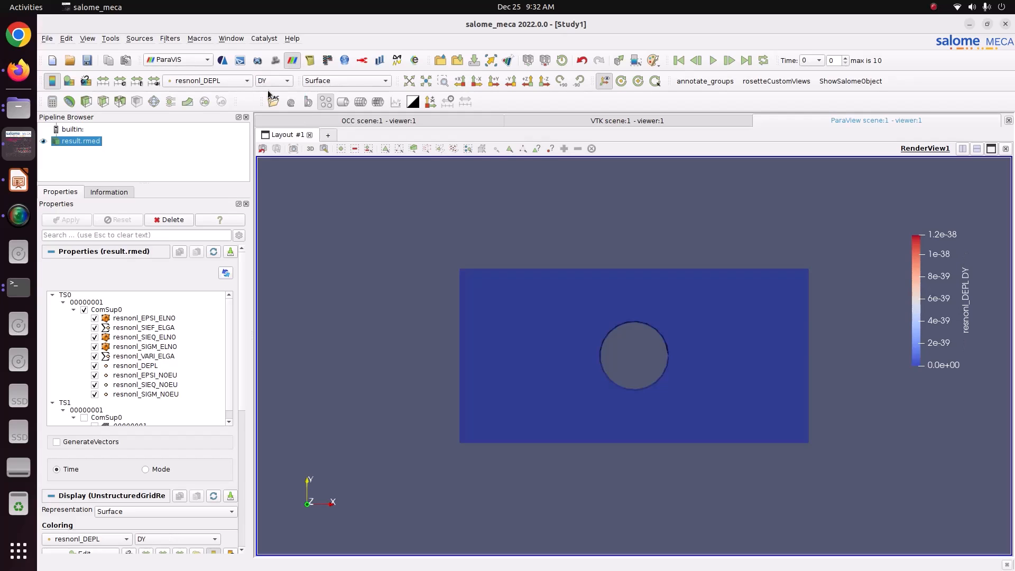
{"action": "left_click", "coordinate": [224, 83]}
{"action": "left_click", "coordinate": [226, 94]}
{"action": "left_click", "coordinate": [276, 83]}
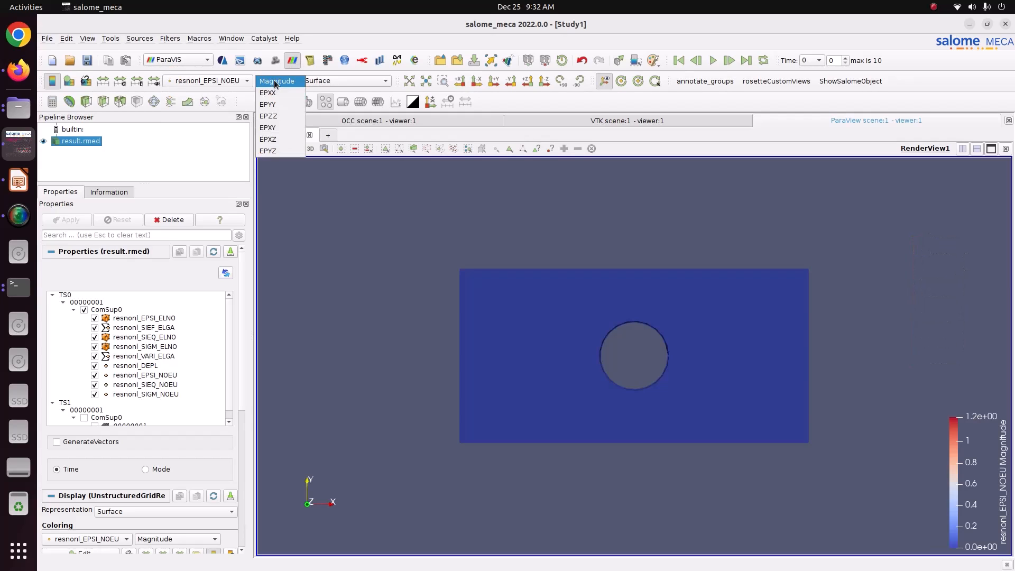
{"action": "left_click", "coordinate": [274, 94]}
Show SIEQ_NOEU VMIS, then SIGM_NOEU with the legend upper right, and play the animation.
{"action": "left_click", "coordinate": [228, 82]}
{"action": "left_click", "coordinate": [227, 92]}
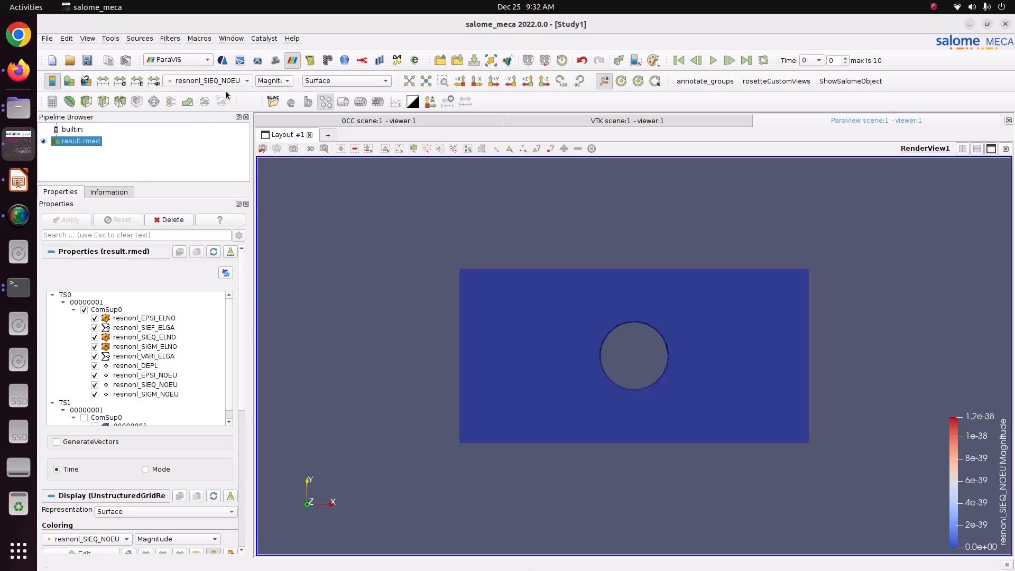
{"action": "left_click", "coordinate": [261, 82]}
{"action": "left_click", "coordinate": [270, 94]}
{"action": "left_click", "coordinate": [231, 82]}
{"action": "left_click", "coordinate": [211, 93]}
{"action": "left_click_drag", "start_coordinate": [968, 447], "coordinate": [897, 173]}
{"action": "left_click", "coordinate": [712, 61]}
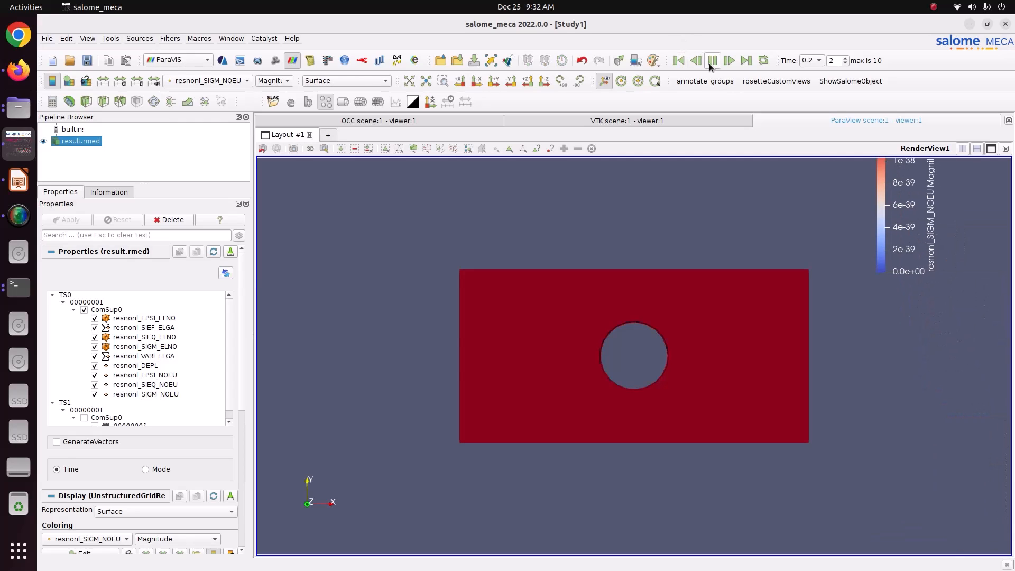
{"action": "left_click", "coordinate": [679, 60]}
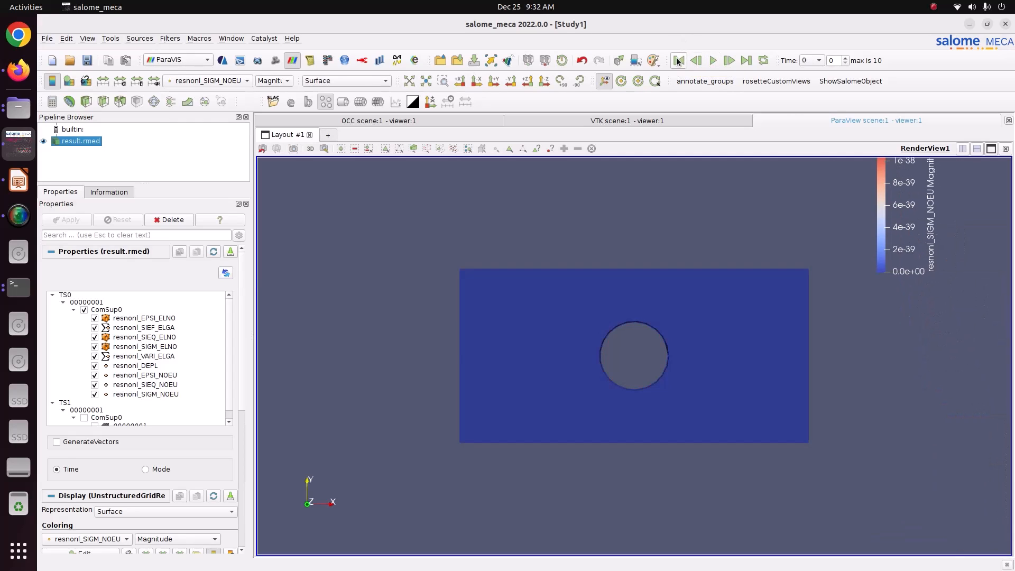
Colour by resnonl_SIEQ_NOEU TRESCA and step and play through the time steps.
{"action": "left_click", "coordinate": [236, 81]}
{"action": "left_click", "coordinate": [238, 69]}
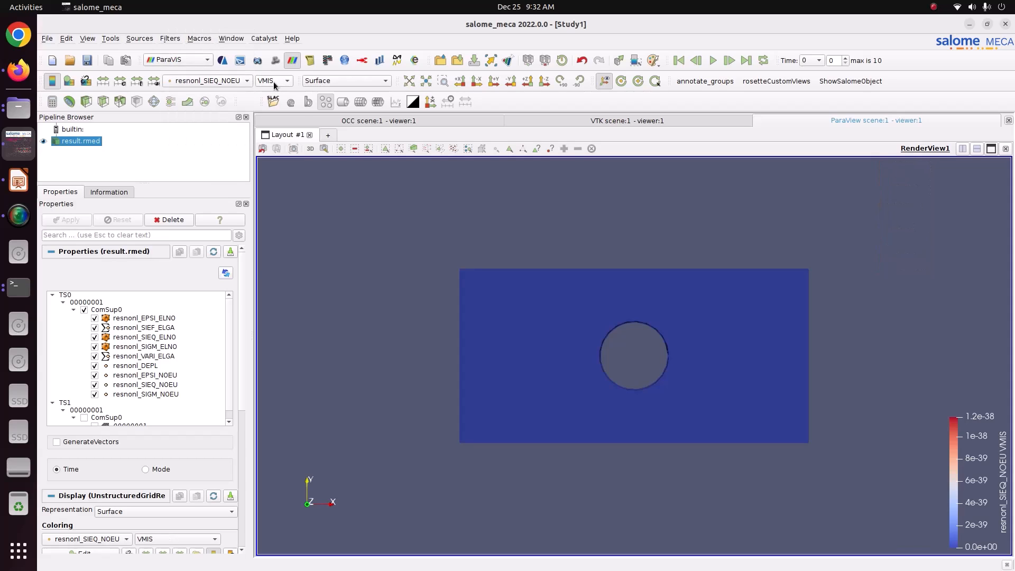
{"action": "left_click", "coordinate": [275, 82]}
{"action": "left_click", "coordinate": [275, 91]}
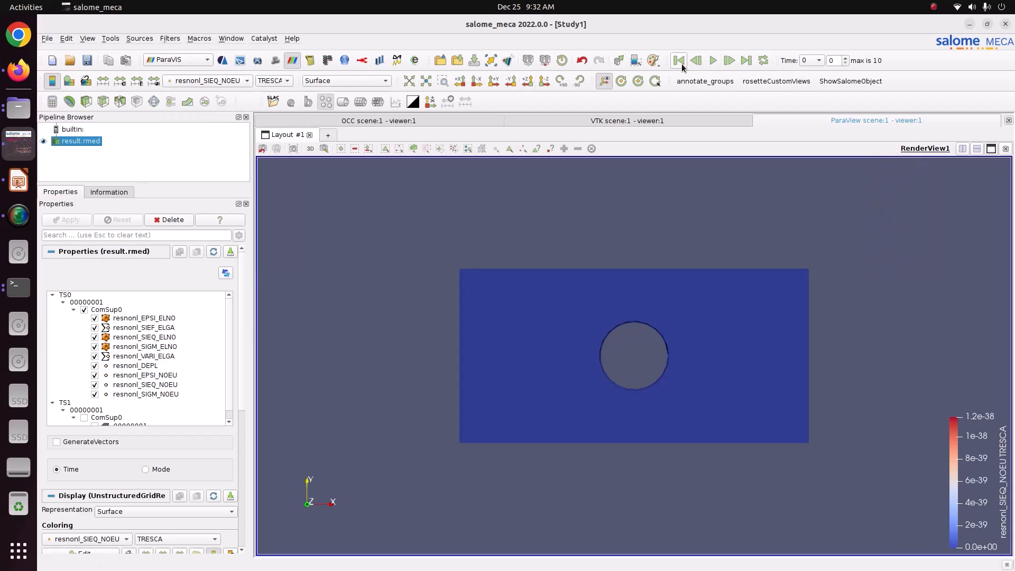
{"action": "left_click", "coordinate": [735, 61]}
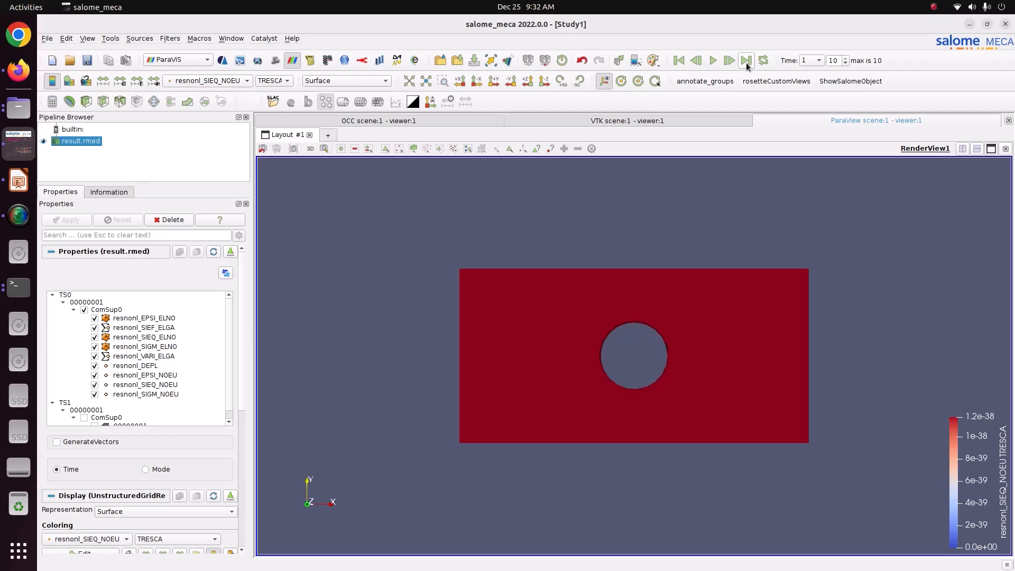
{"action": "left_click", "coordinate": [679, 61]}
{"action": "left_click", "coordinate": [713, 60]}
{"action": "left_click", "coordinate": [679, 60]}
Set the component back to VMIS, try resnonl_EPSI_NOEU, and finish on resnonl_DEPL.
{"action": "left_click", "coordinate": [274, 81]}
{"action": "left_click", "coordinate": [275, 75]}
{"action": "left_click", "coordinate": [233, 82]}
{"action": "left_click", "coordinate": [233, 69]}
{"action": "left_click", "coordinate": [233, 76]}
{"action": "left_click", "coordinate": [232, 73]}
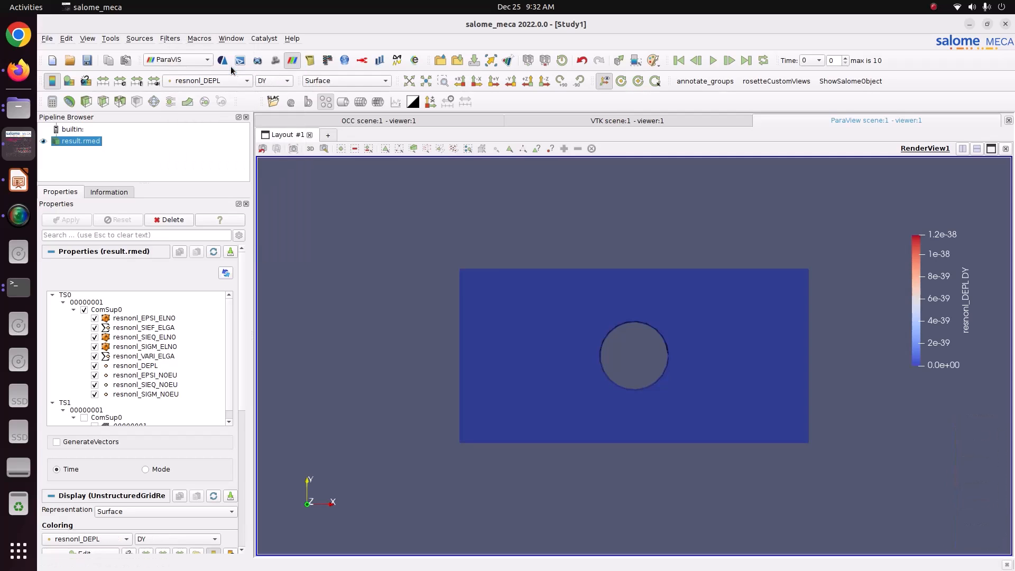
Rescale the colour range over all time steps and play to the final time step.
{"action": "left_click", "coordinate": [136, 100]}
{"action": "left_click", "coordinate": [486, 321]}
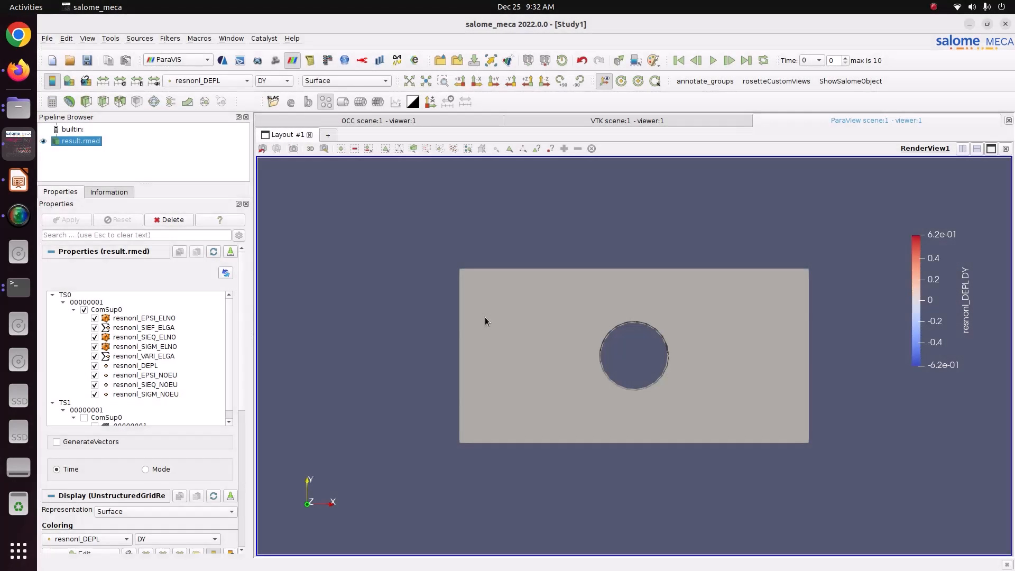
{"action": "left_click", "coordinate": [711, 63]}
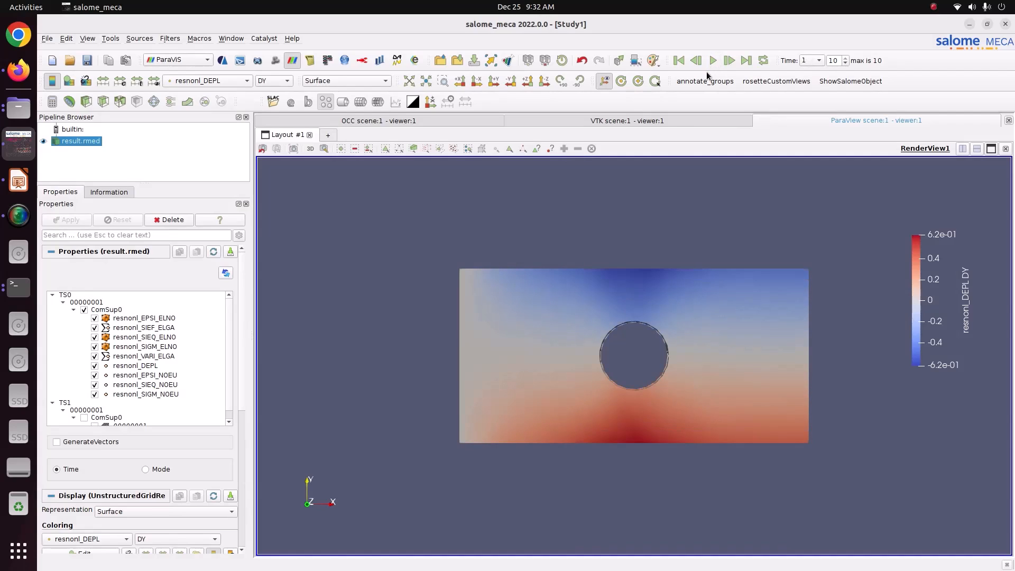
Colour by resnonl_SIEQ_NOEU, showing TRESCA and then VMIS.
{"action": "left_click", "coordinate": [236, 81]}
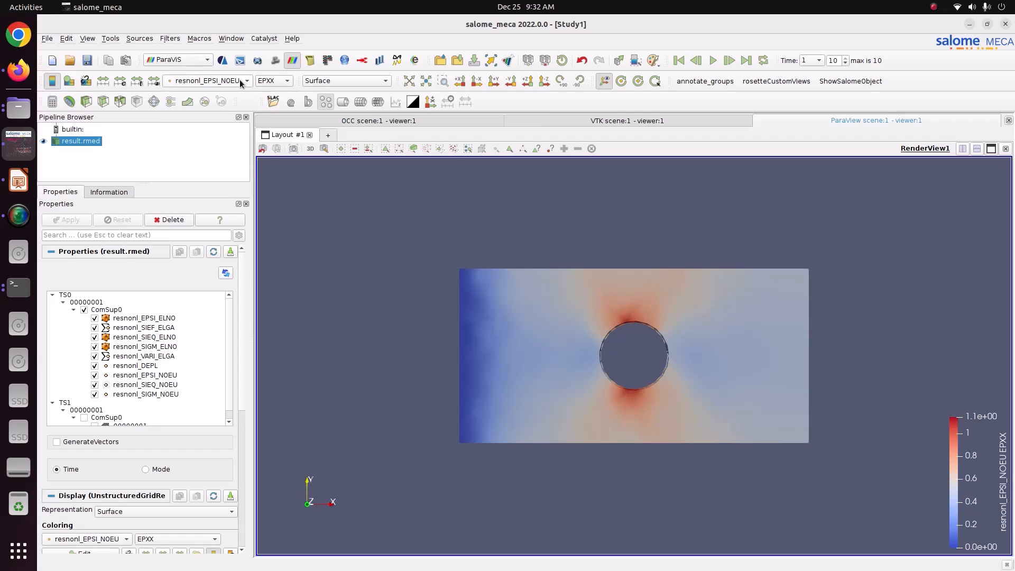
{"action": "left_click", "coordinate": [239, 79]}
{"action": "left_click", "coordinate": [242, 97]}
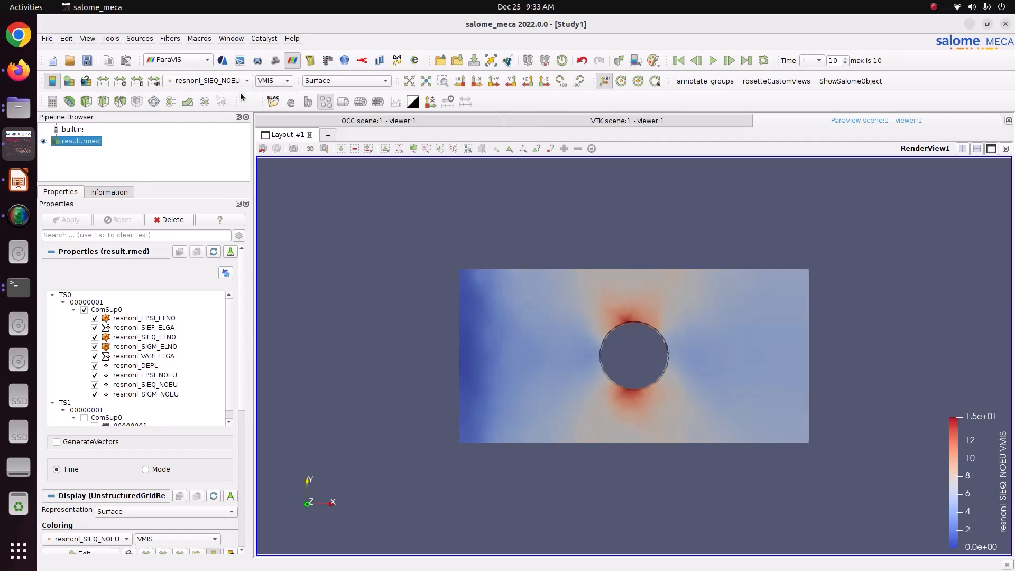
{"action": "left_click", "coordinate": [280, 80]}
{"action": "left_click", "coordinate": [267, 256]}
{"action": "left_click", "coordinate": [277, 83]}
{"action": "left_click", "coordinate": [275, 71]}
Colour by resnonl_SIGM_NOEU, stepping through stress components from SIXX to SIZZ.
{"action": "left_click", "coordinate": [183, 85]}
{"action": "left_click", "coordinate": [206, 93]}
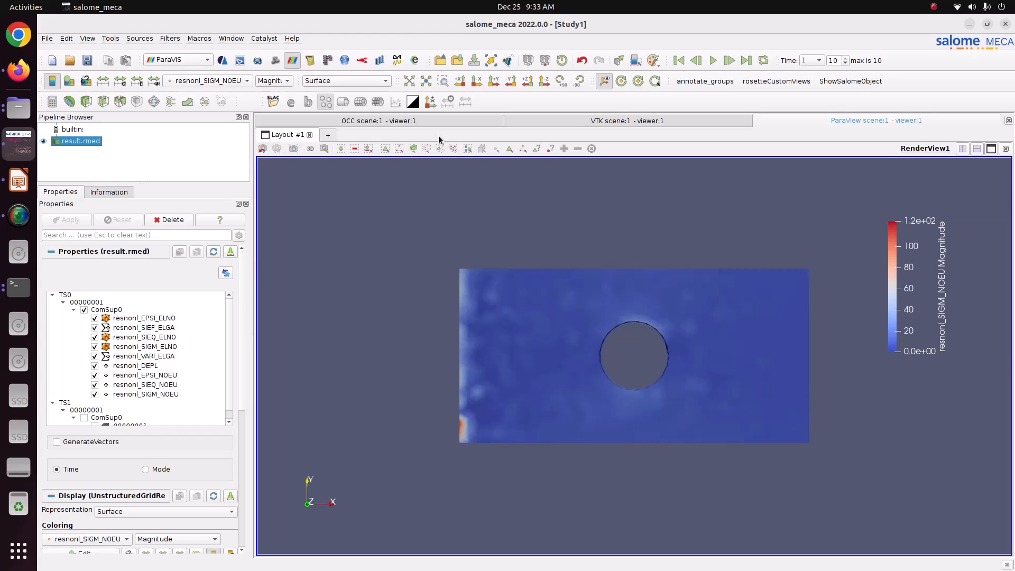
{"action": "left_click", "coordinate": [274, 81]}
{"action": "left_click", "coordinate": [267, 92]}
{"action": "left_click", "coordinate": [271, 81]}
{"action": "left_click", "coordinate": [267, 92]}
{"action": "left_click", "coordinate": [273, 81]}
{"action": "left_click", "coordinate": [267, 93]}
Colour by resnonl_DEPL DX and tilt the plate into a 3D perspective.
{"action": "left_click", "coordinate": [246, 80]}
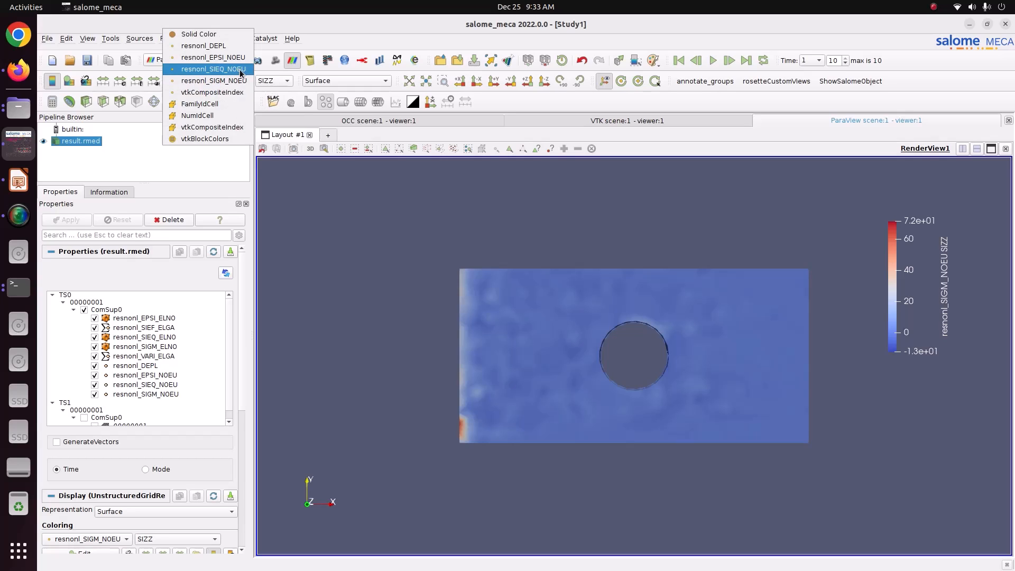
{"action": "left_click", "coordinate": [241, 47]}
{"action": "left_click", "coordinate": [273, 80]}
{"action": "left_click", "coordinate": [269, 77]}
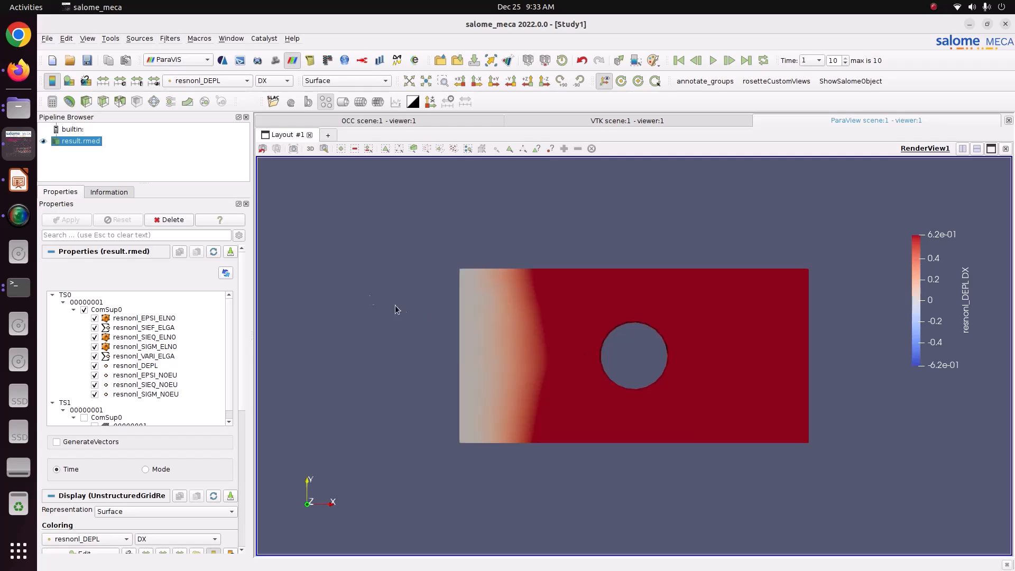
{"action": "left_click_drag", "start_coordinate": [324, 235], "coordinate": [431, 354]}
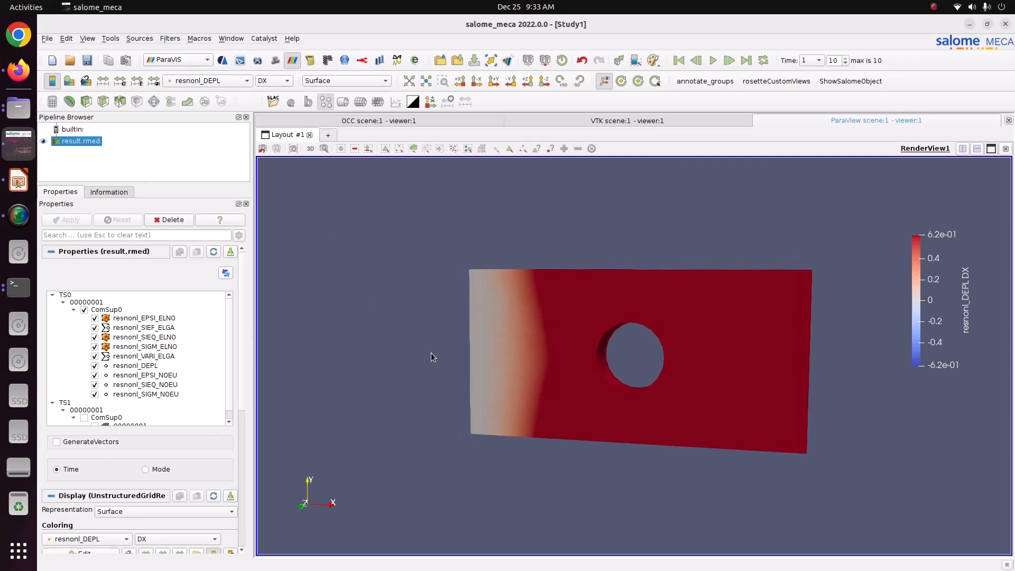
Apply the Blue to Red Rainbow colour preset to the DX displacement map.
{"action": "scroll", "coordinate": [243, 403], "scroll_direction": "down", "scroll_amount": 3}
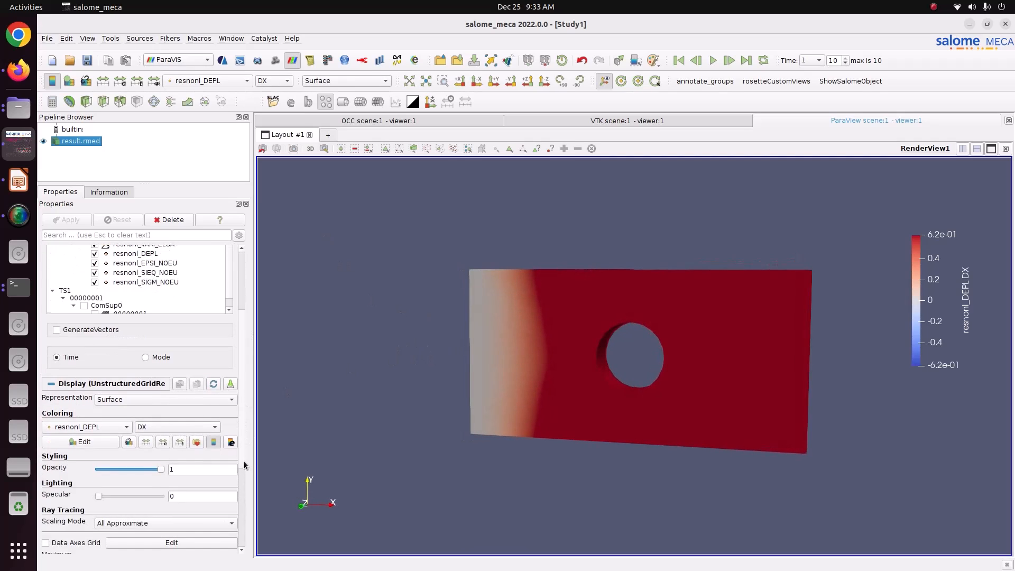
{"action": "left_click", "coordinate": [196, 442]}
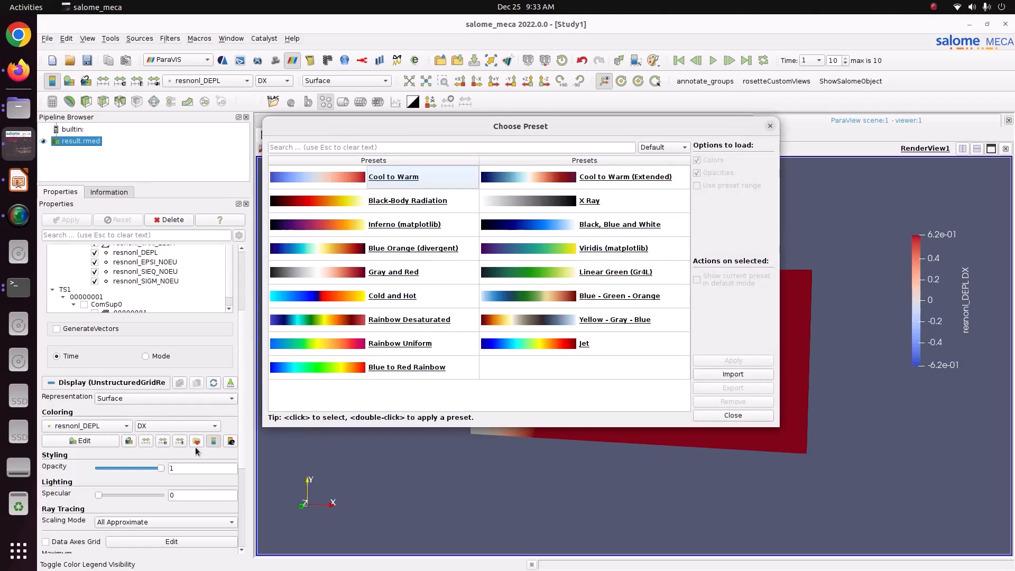
{"action": "left_click", "coordinate": [658, 148]}
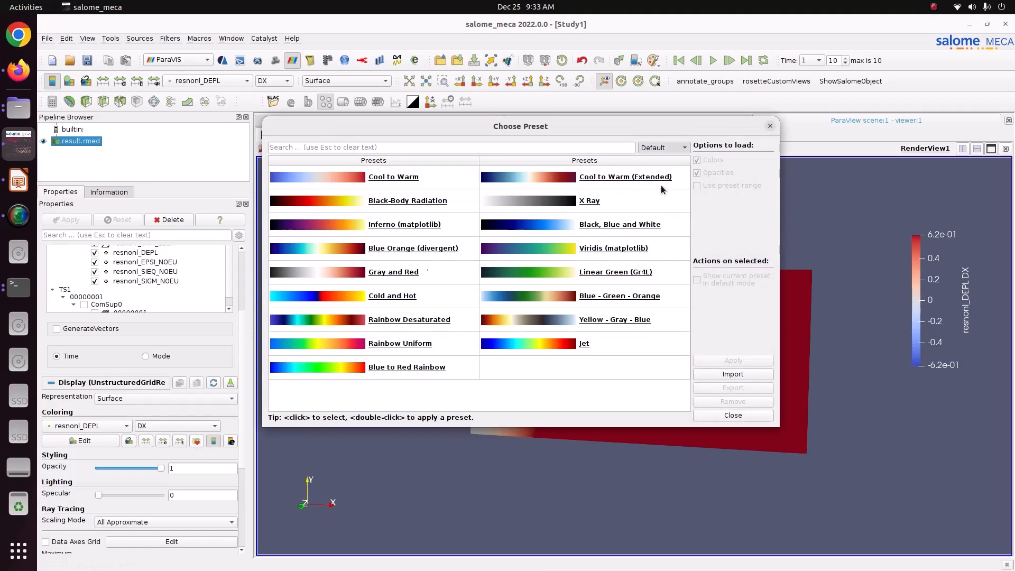
{"action": "left_click", "coordinate": [656, 183]}
{"action": "left_click", "coordinate": [611, 191]}
{"action": "left_click", "coordinate": [734, 360]}
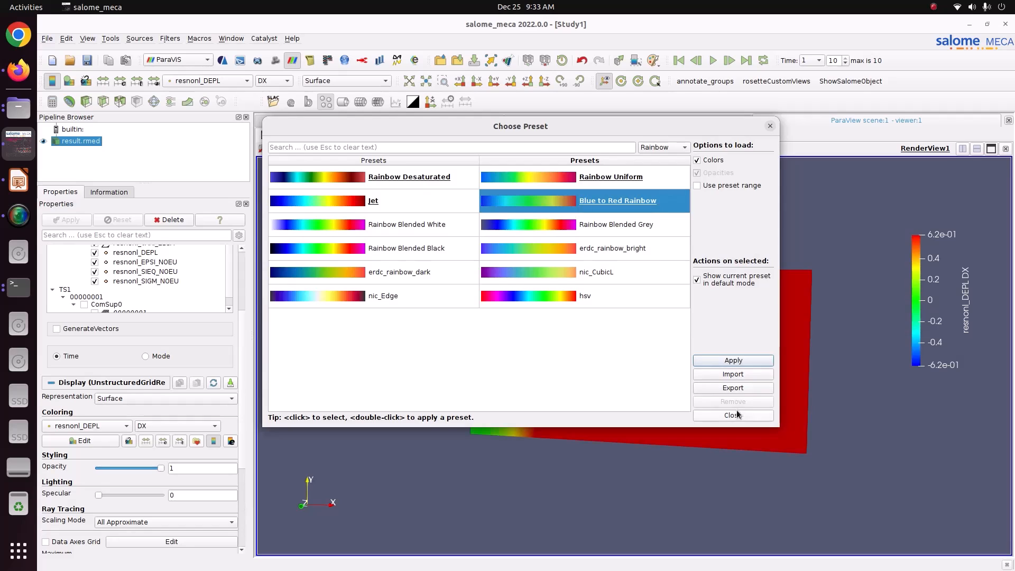
{"action": "left_click", "coordinate": [733, 415]}
Set the colour map's Number Of Table Values to 12.
{"action": "scroll", "coordinate": [244, 464], "scroll_direction": "down", "scroll_amount": 5}
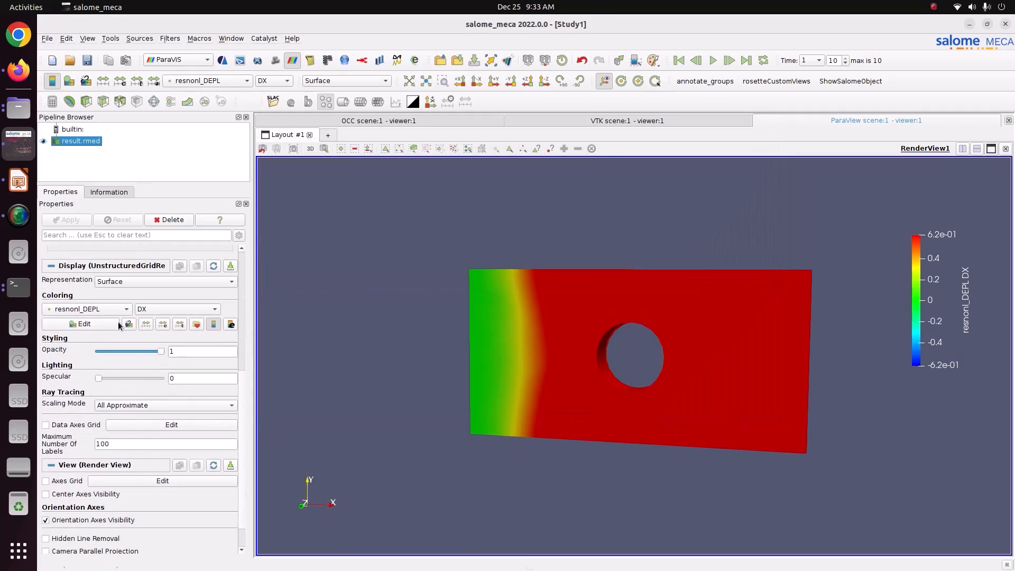
{"action": "left_click", "coordinate": [97, 324]}
{"action": "scroll", "coordinate": [245, 532], "scroll_direction": "down", "scroll_amount": 5}
{"action": "double_click", "coordinate": [214, 530]}
{"action": "type", "text": "12"}
{"action": "key", "text": "Return"}
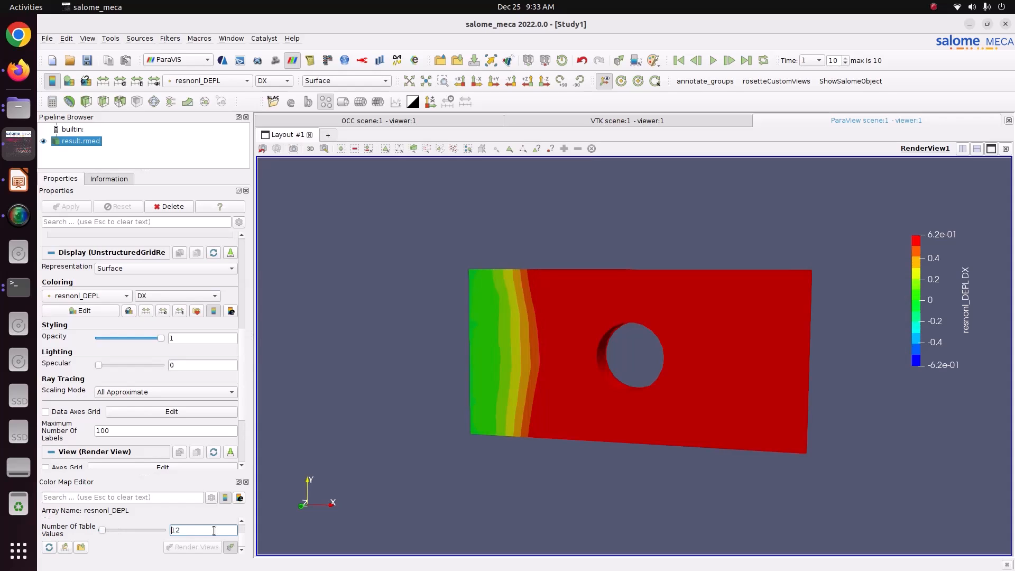
{"action": "left_click", "coordinate": [201, 81]}
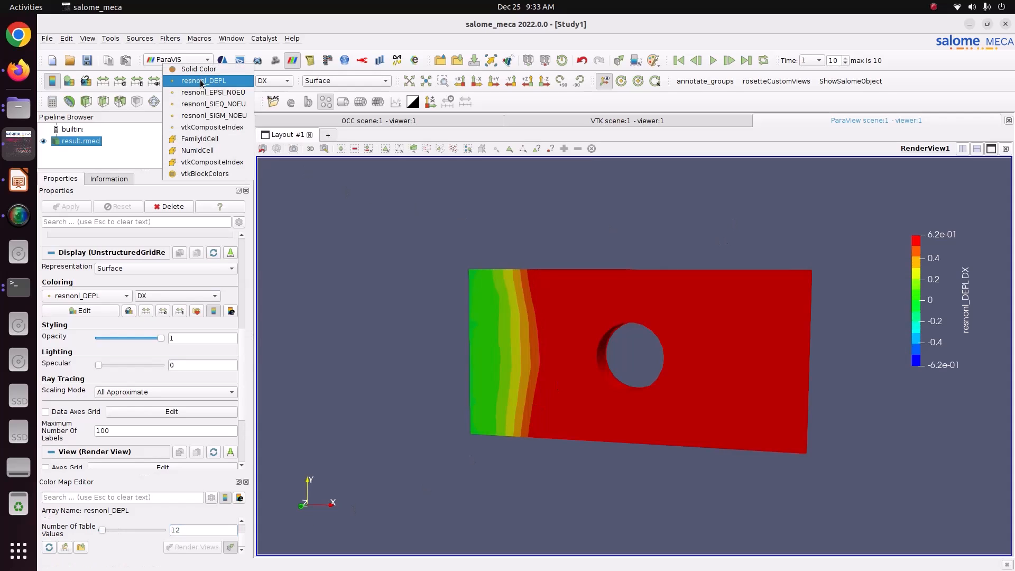
Colour by resnonl_EPSI_NOEU with Blue to Red Rainbow in 12 table values.
{"action": "left_click", "coordinate": [213, 93]}
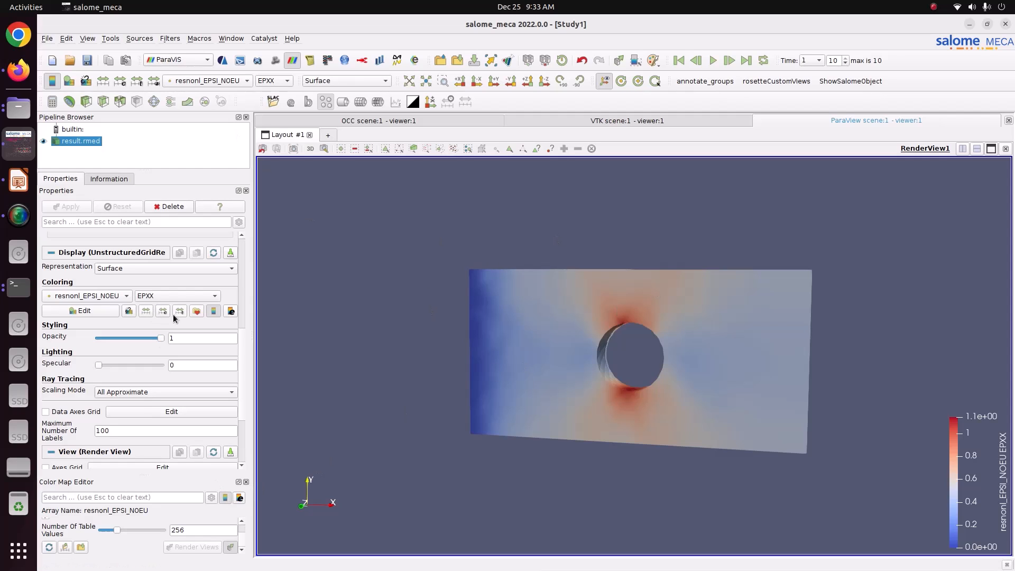
{"action": "left_click", "coordinate": [196, 311]}
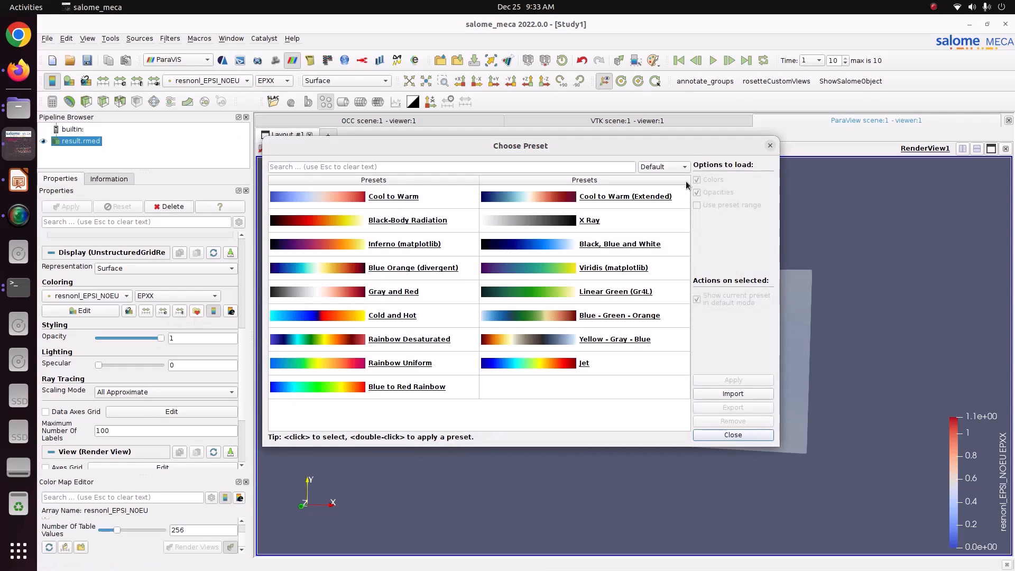
{"action": "left_click", "coordinate": [673, 166]}
{"action": "left_click", "coordinate": [673, 202]}
{"action": "left_click", "coordinate": [612, 203]}
{"action": "left_click", "coordinate": [630, 224]}
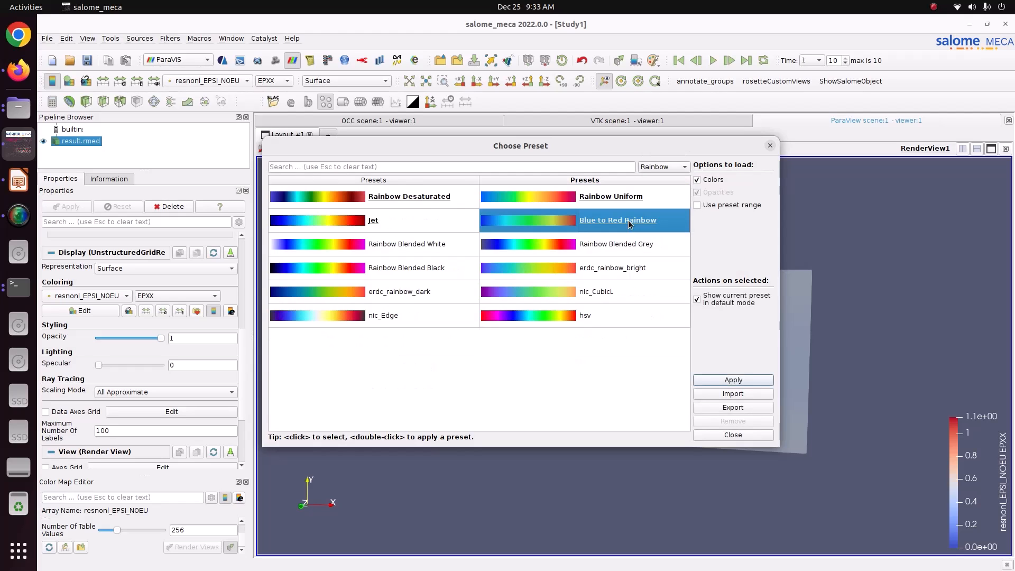
{"action": "left_click", "coordinate": [728, 381]}
{"action": "left_click", "coordinate": [732, 435]}
{"action": "double_click", "coordinate": [201, 528]}
{"action": "type", "text": "12"}
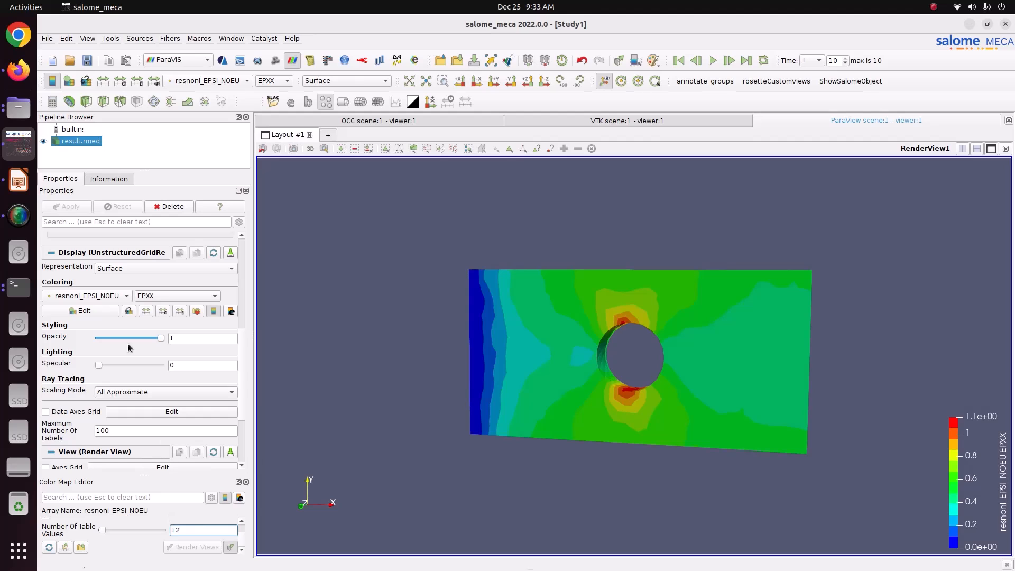
Colour by resnonl_SIEQ_NOEU with Blue to Red Rainbow in 12 table values.
{"action": "left_click", "coordinate": [197, 80]}
{"action": "left_click", "coordinate": [208, 93]}
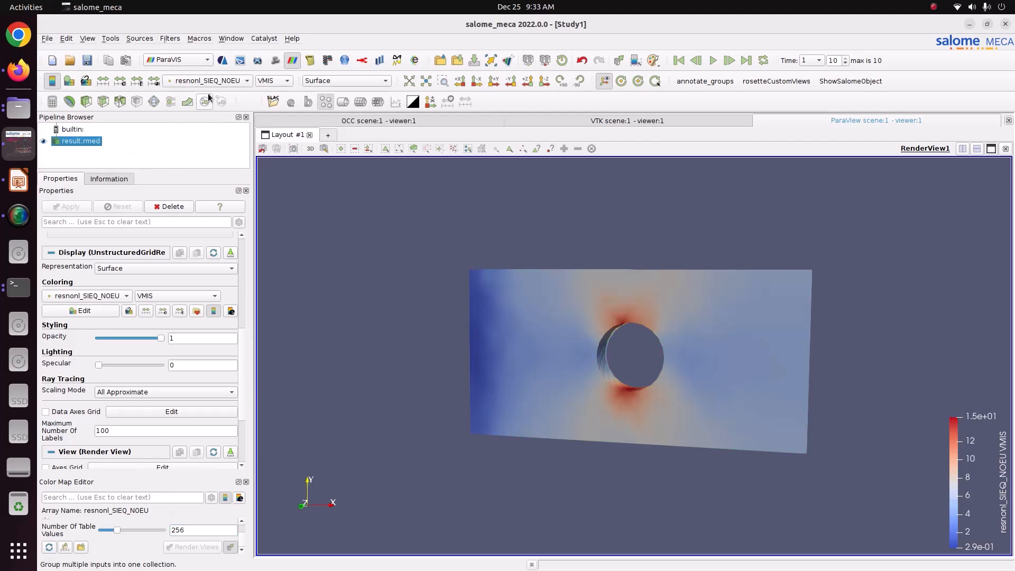
{"action": "left_click", "coordinate": [197, 311]}
{"action": "left_click", "coordinate": [681, 169]}
{"action": "left_click", "coordinate": [680, 203]}
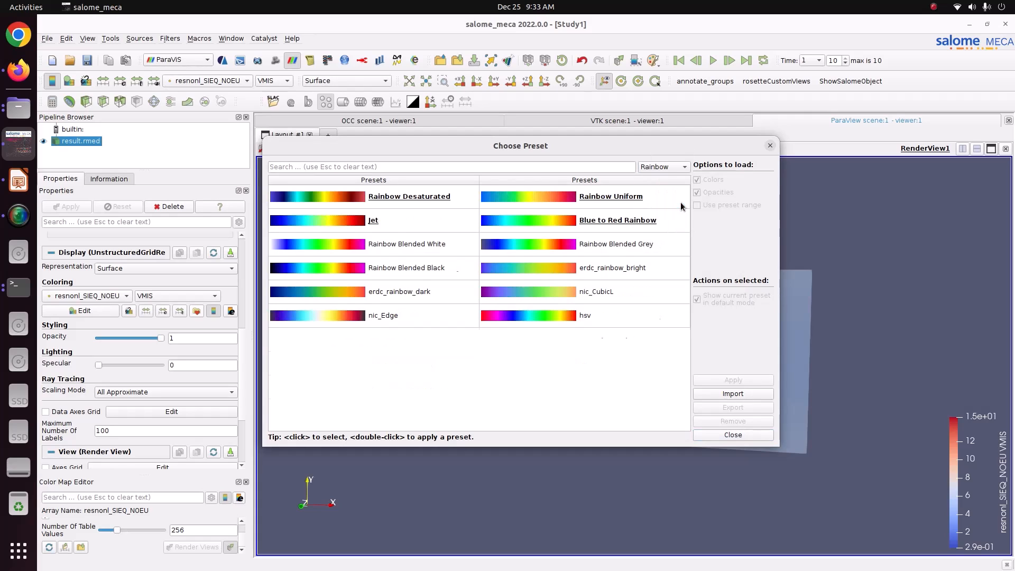
{"action": "left_click", "coordinate": [618, 220]}
{"action": "left_click", "coordinate": [717, 381]}
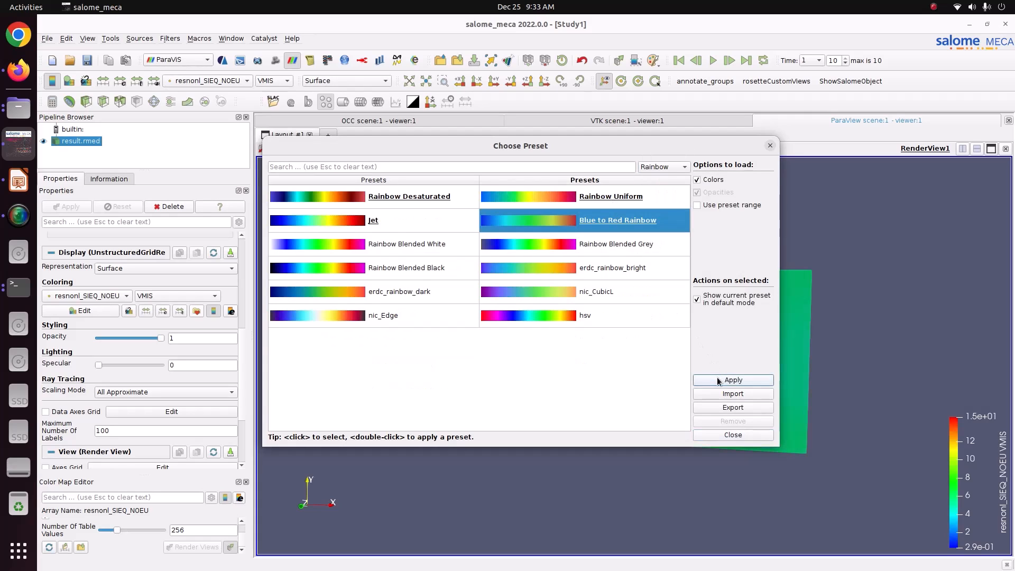
{"action": "left_click", "coordinate": [726, 434]}
{"action": "double_click", "coordinate": [207, 530]}
{"action": "type", "text": "12"}
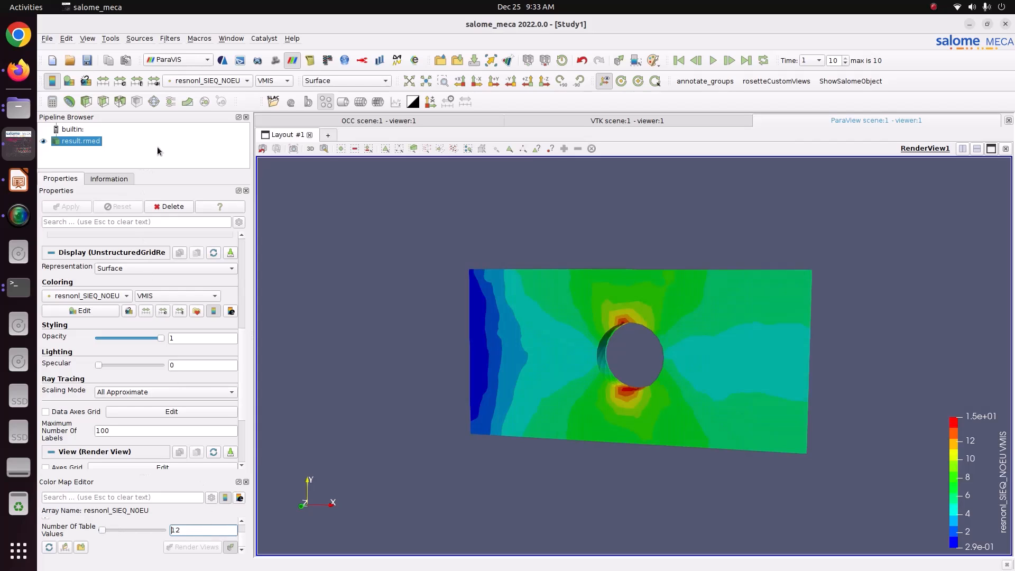
Return to resnonl_DEPL colouring, play through the time steps, and rotate the plate face-on.
{"action": "left_click", "coordinate": [186, 80]}
{"action": "left_click", "coordinate": [207, 92]}
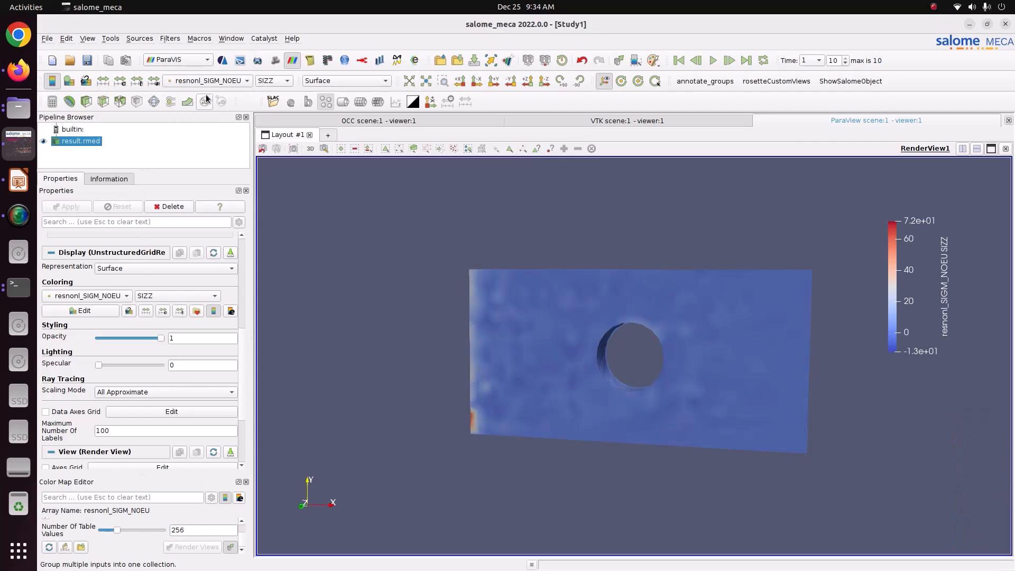
{"action": "left_click", "coordinate": [217, 81]}
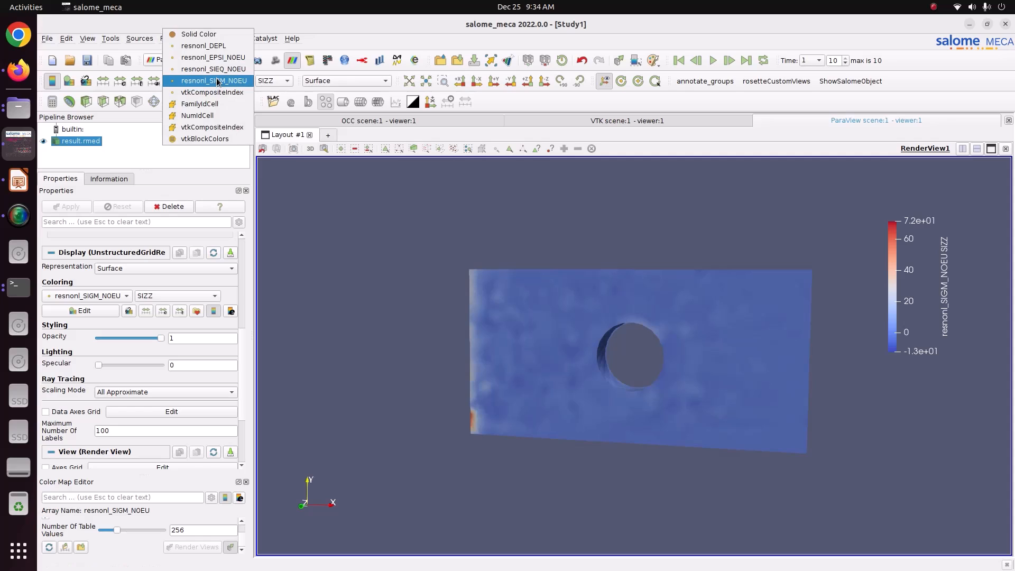
{"action": "left_click", "coordinate": [211, 46]}
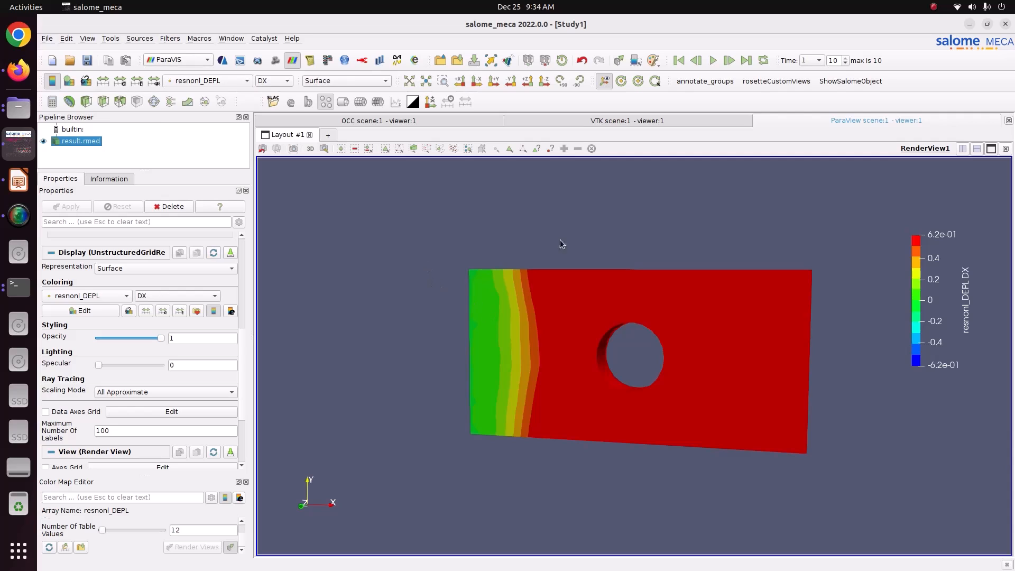
{"action": "left_click", "coordinate": [711, 61]}
{"action": "left_click_drag", "start_coordinate": [532, 277], "coordinate": [508, 348]}
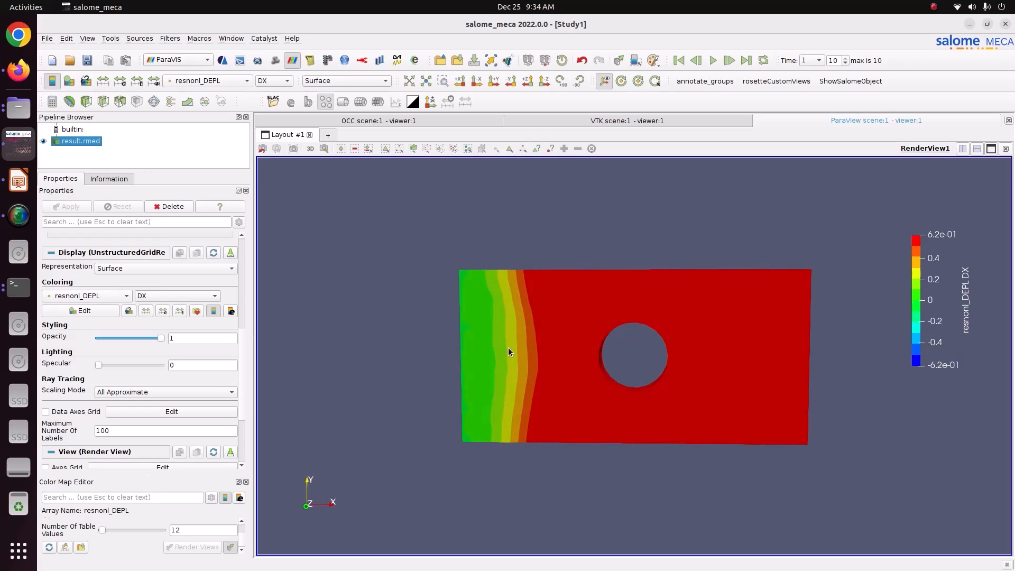
Add and apply a Warp By Vector filter, then preview the deformation animation.
{"action": "left_click", "coordinate": [188, 103]}
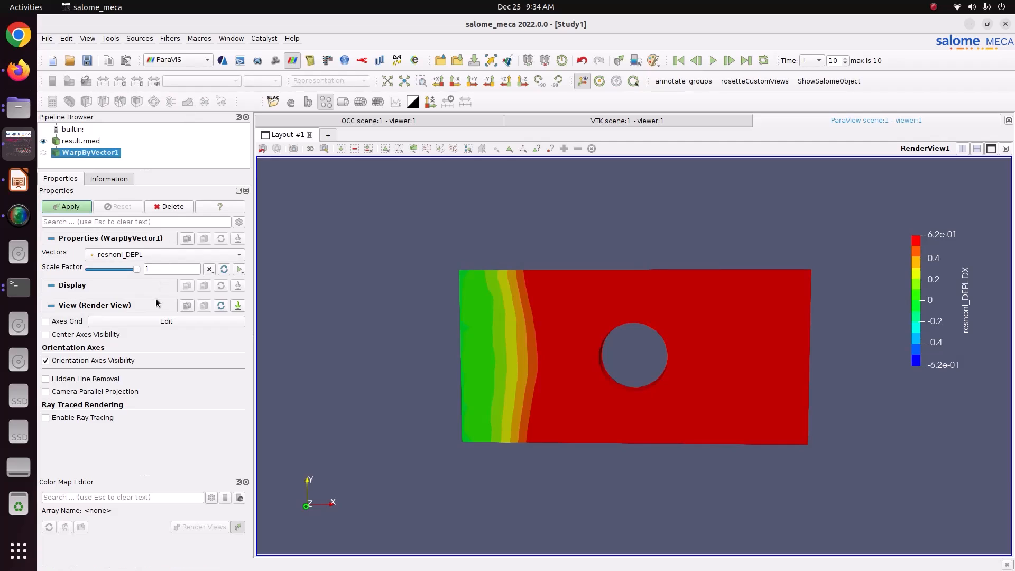
{"action": "left_click", "coordinate": [77, 206]}
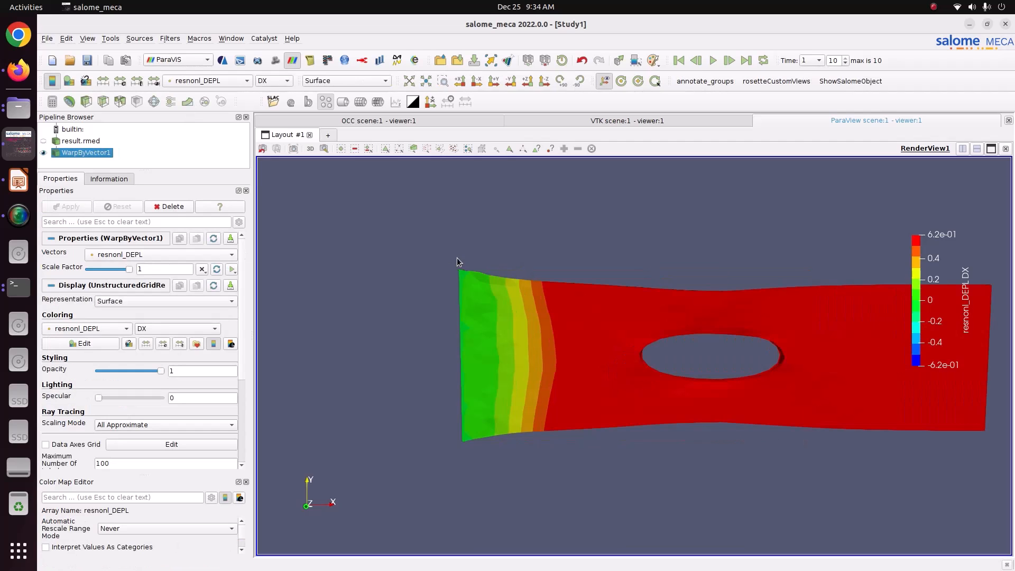
{"action": "scroll", "coordinate": [497, 280], "scroll_direction": "down", "scroll_amount": 4}
{"action": "left_click_drag", "start_coordinate": [533, 297], "coordinate": [527, 294]}
{"action": "middle_click_drag", "start_coordinate": [560, 307], "coordinate": [521, 288]}
{"action": "scroll", "coordinate": [521, 288], "scroll_direction": "up", "scroll_amount": 1}
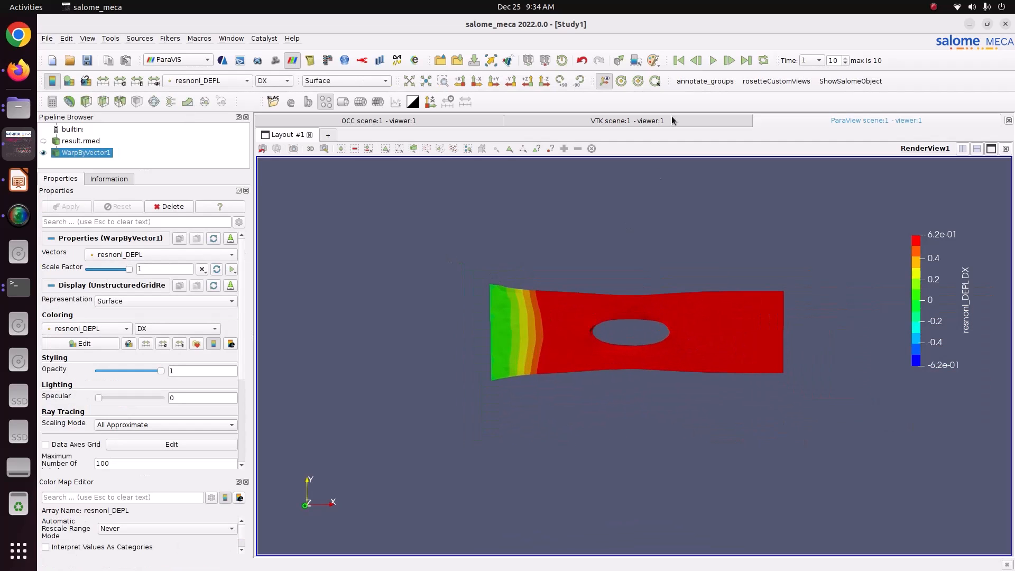
{"action": "left_click", "coordinate": [710, 64]}
{"action": "left_click_drag", "start_coordinate": [668, 279], "coordinate": [642, 303]}
{"action": "scroll", "coordinate": [640, 304], "scroll_direction": "up", "scroll_amount": 3}
{"action": "scroll", "coordinate": [641, 306], "scroll_direction": "down", "scroll_amount": 3}
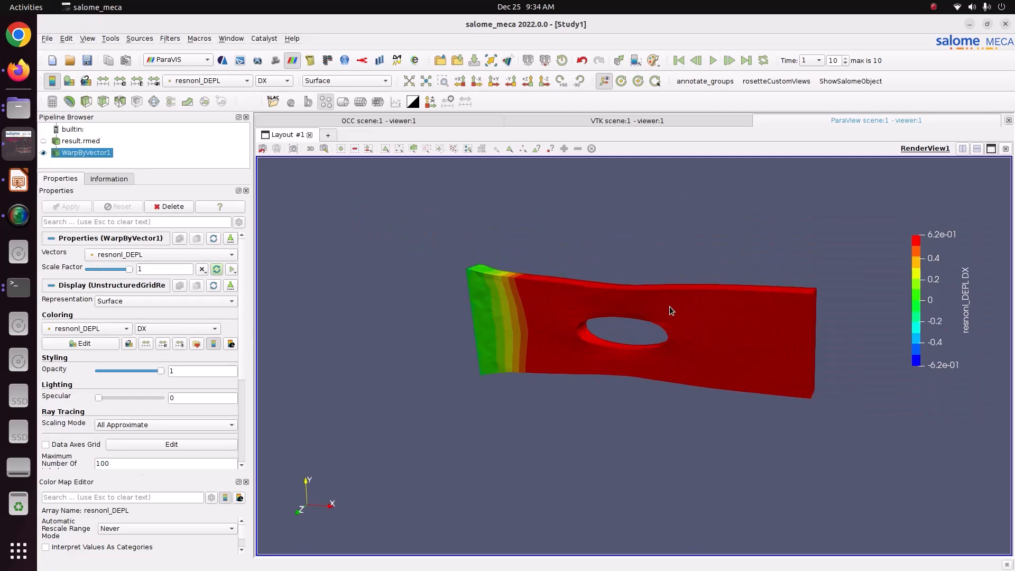
{"action": "left_click_drag", "start_coordinate": [422, 208], "coordinate": [448, 220]}
Colour the warped plate by resnonl_EPSI_NOEU strain and raise the colour legend.
{"action": "left_click", "coordinate": [223, 81]}
{"action": "left_click", "coordinate": [228, 90]}
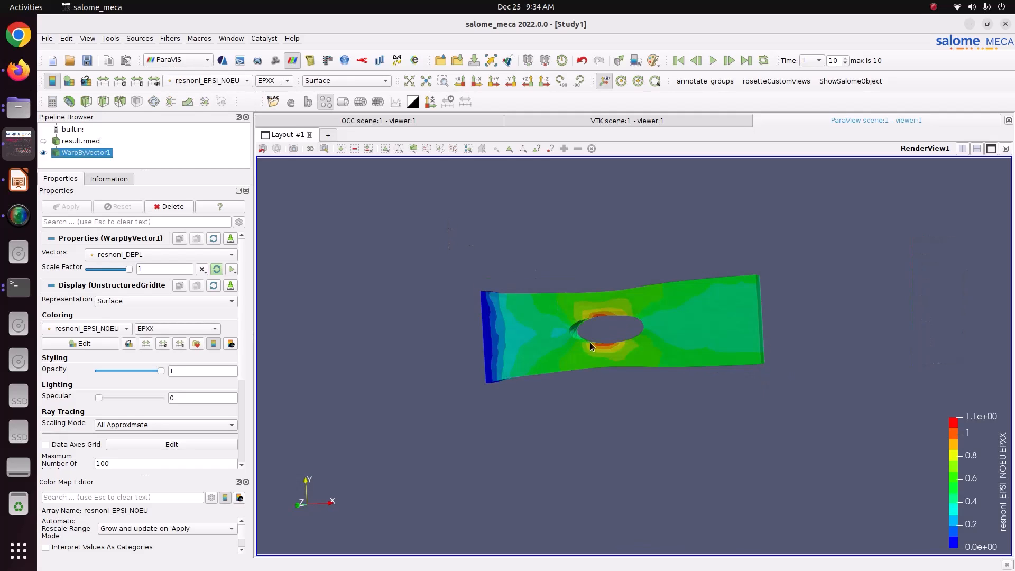
{"action": "scroll", "coordinate": [591, 342], "scroll_direction": "up", "scroll_amount": 1}
{"action": "middle_click_drag", "start_coordinate": [679, 350], "coordinate": [636, 349]}
{"action": "left_click_drag", "start_coordinate": [977, 521], "coordinate": [965, 486]}
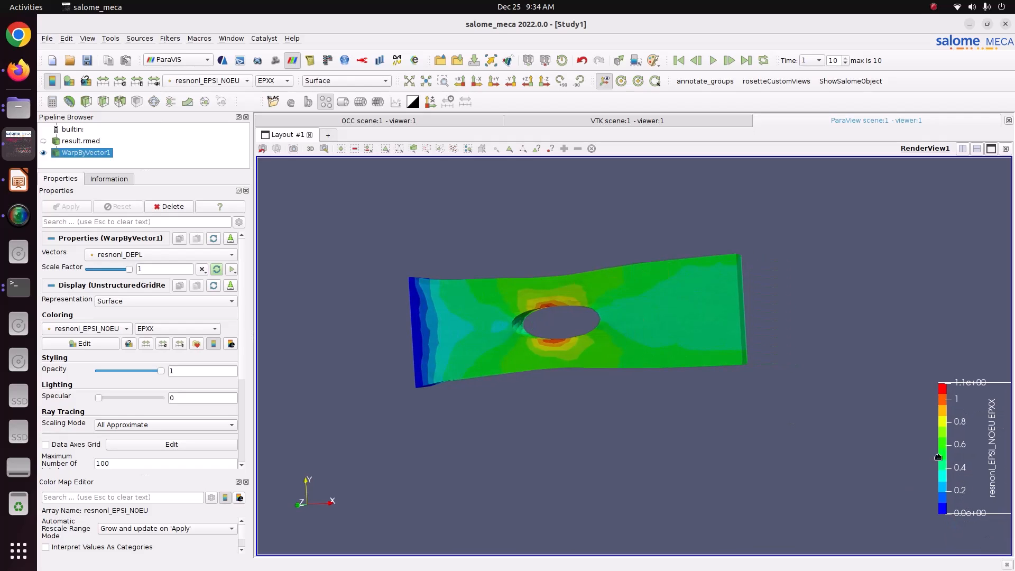
Colour the plate by resnonl_SIEQ_NOEU VMIS and move the legend to the upper right.
{"action": "left_click", "coordinate": [239, 83]}
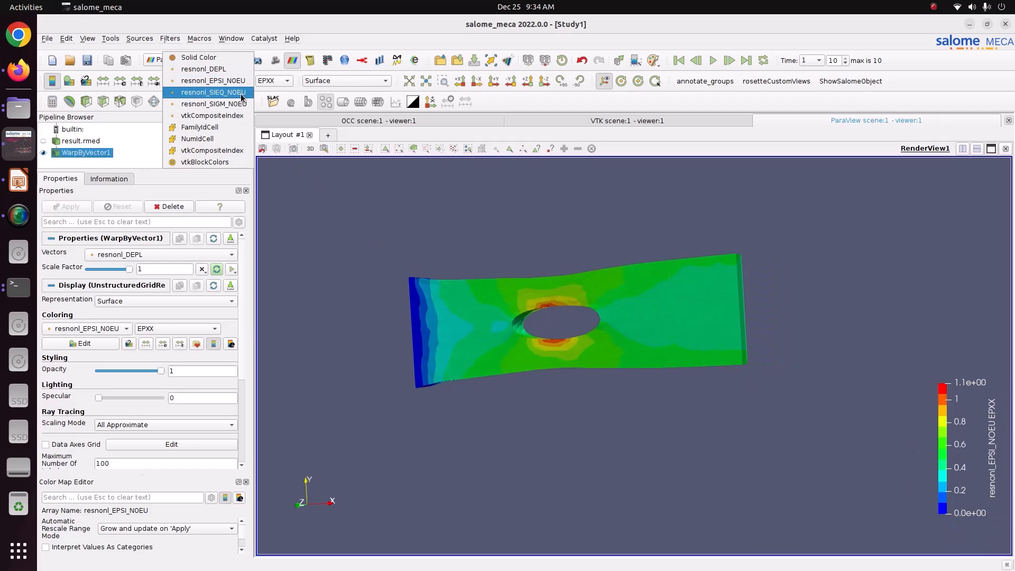
{"action": "left_click", "coordinate": [240, 94]}
{"action": "left_click", "coordinate": [274, 81]}
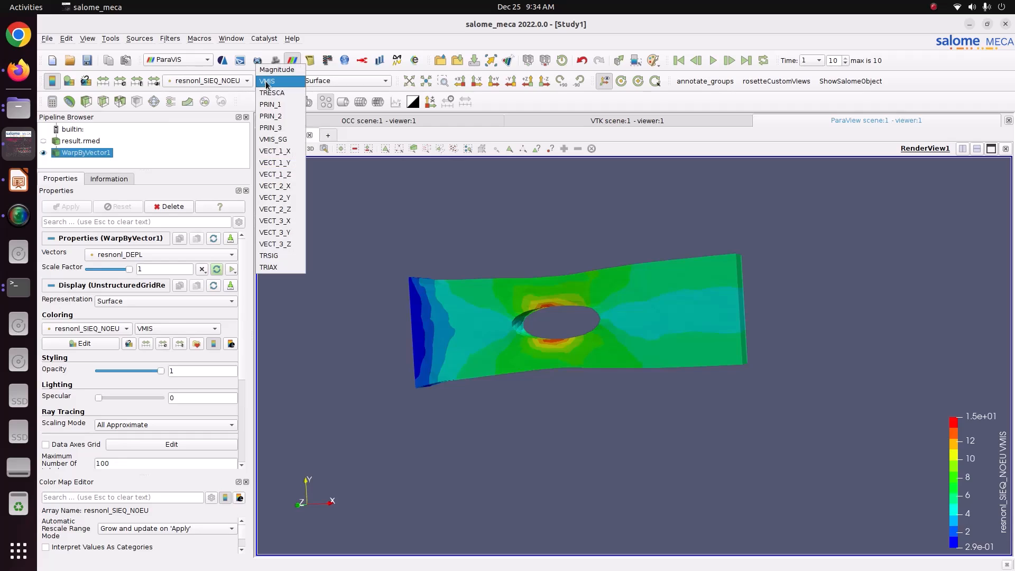
{"action": "left_click", "coordinate": [274, 94]}
{"action": "left_click", "coordinate": [274, 83]}
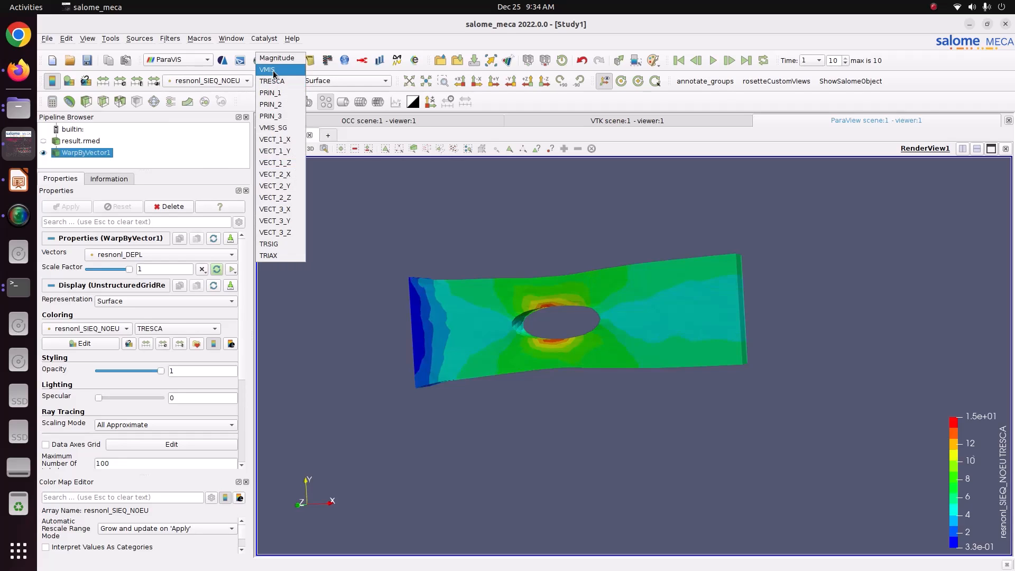
{"action": "left_click", "coordinate": [267, 69]}
{"action": "left_click_drag", "start_coordinate": [964, 447], "coordinate": [900, 262]}
{"action": "scroll", "coordinate": [902, 256], "scroll_direction": "up", "scroll_amount": 1}
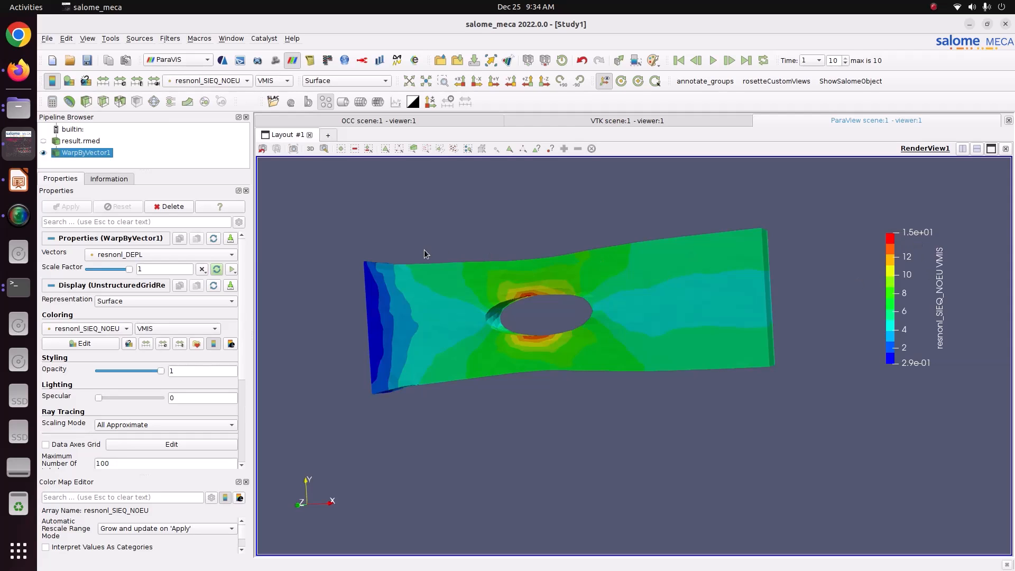
Play the deformation animation, then jump from the first to the last time step.
{"action": "left_click", "coordinate": [710, 62]}
{"action": "left_click", "coordinate": [679, 60]}
{"action": "left_click_drag", "start_coordinate": [611, 303], "coordinate": [655, 320]}
{"action": "left_click", "coordinate": [746, 60]}
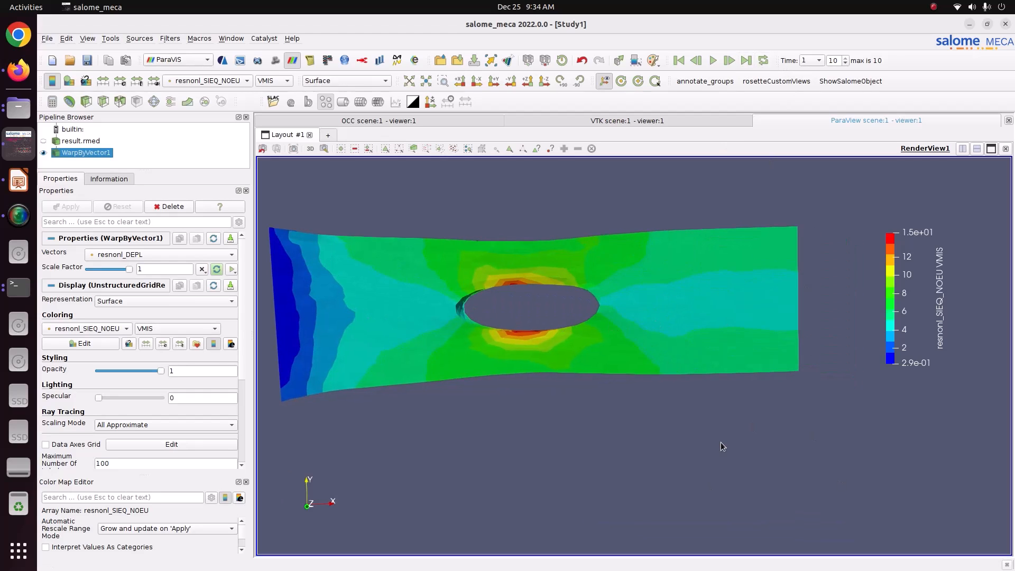
Search the filters for 'pot' to find Plot Data Over Time.
{"action": "left_click", "coordinate": [170, 38]}
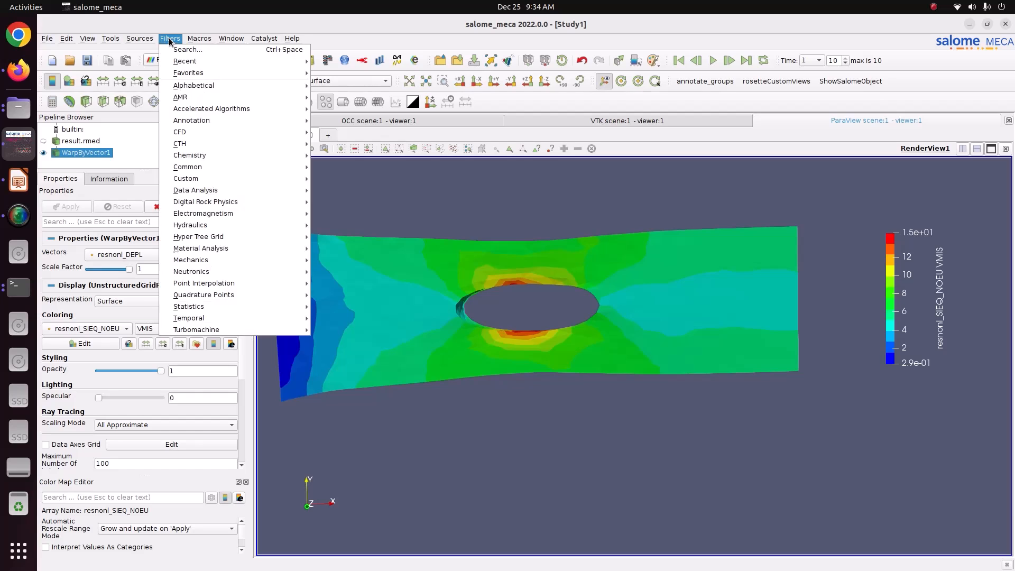
{"action": "left_click", "coordinate": [180, 49]}
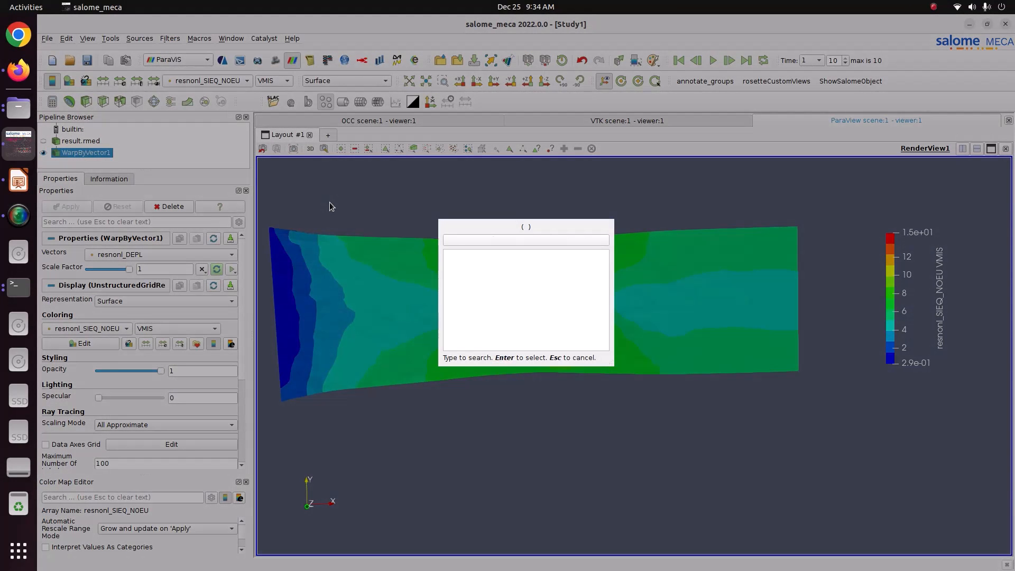
{"action": "type", "text": "plat"}
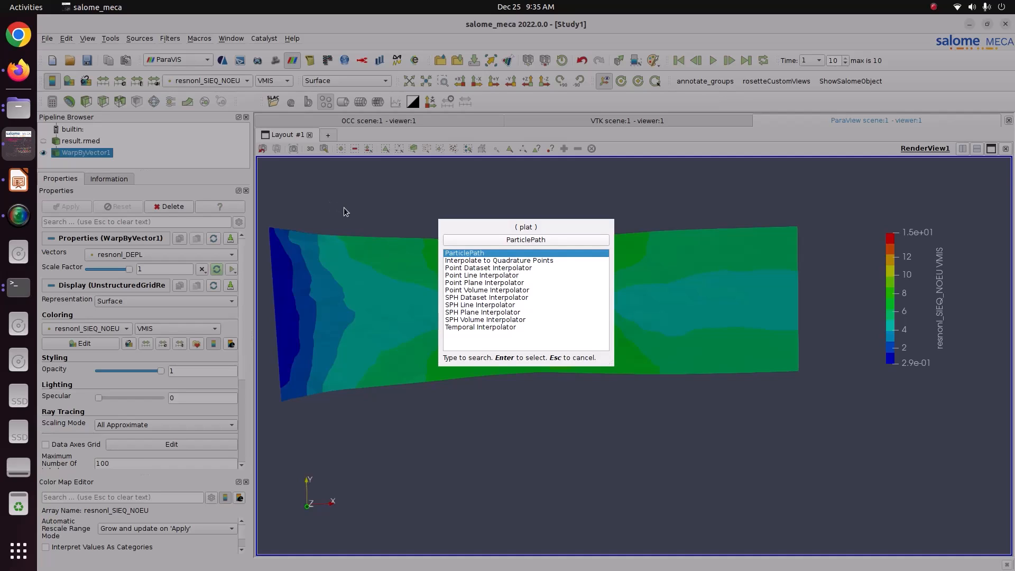
{"action": "key", "text": "BackSpace"}
{"action": "key", "text": "BackSpace"}
{"action": "key", "text": "BackSpace"}
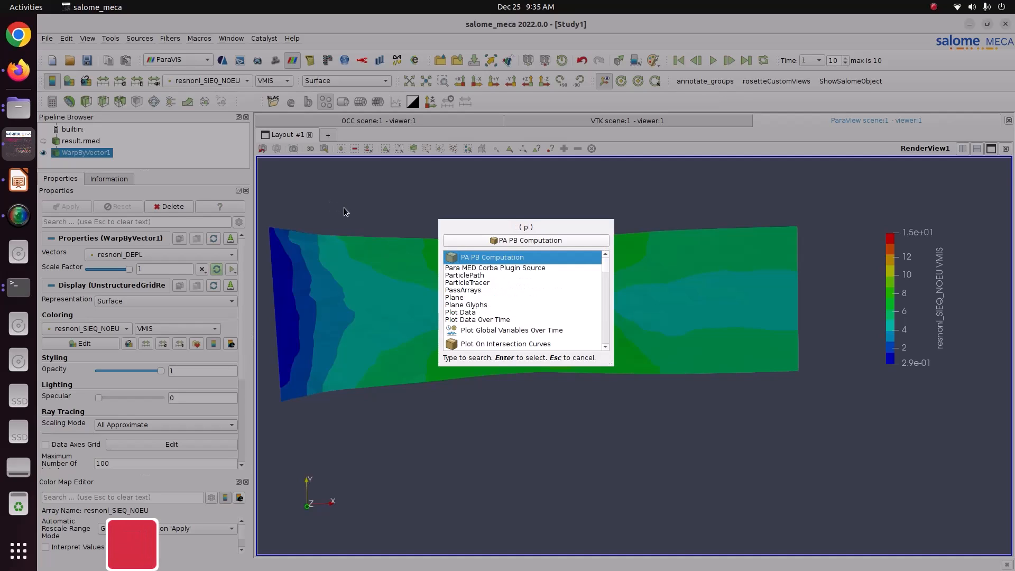
{"action": "type", "text": "o"}
{"action": "type", "text": "l"}
{"action": "key", "text": "BackSpace"}
{"action": "type", "text": "t"}
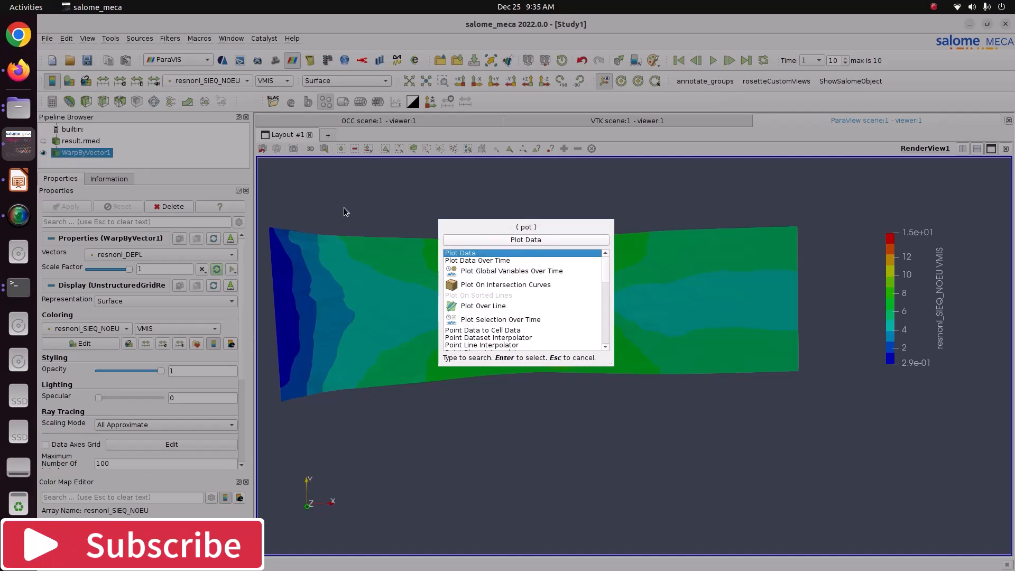
Add the Plot Data Over Time filter and select the points along the plate's right edge.
{"action": "left_click", "coordinate": [469, 260]}
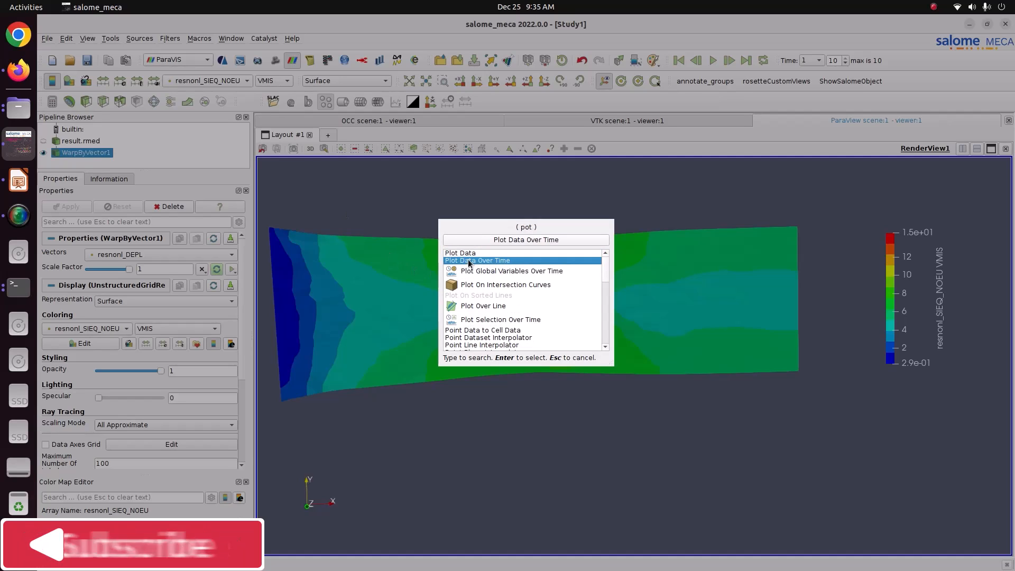
{"action": "key", "text": "Return"}
{"action": "left_click_drag", "start_coordinate": [761, 355], "coordinate": [718, 361]}
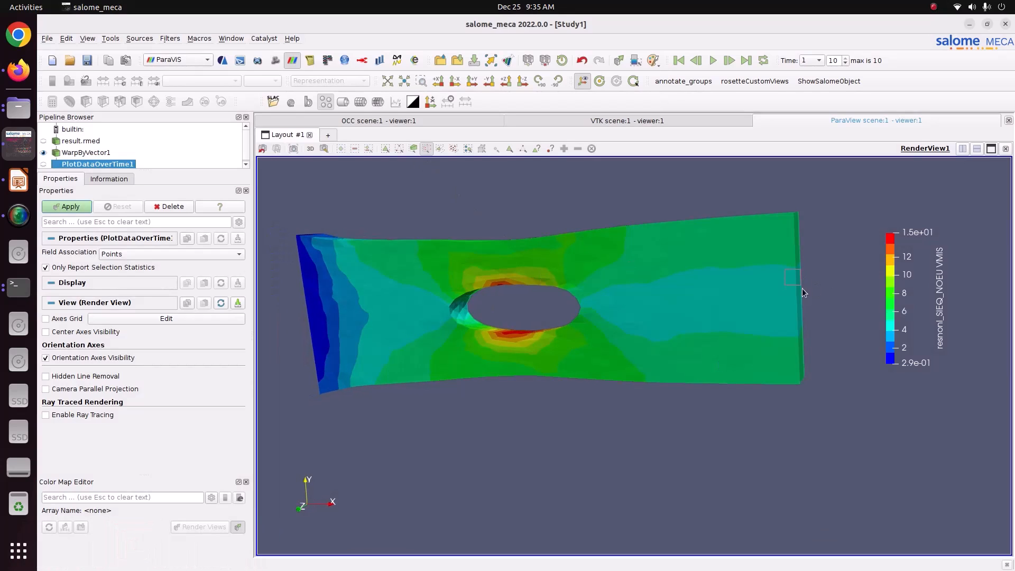
{"action": "left_click_drag", "start_coordinate": [811, 300], "coordinate": [811, 300]}
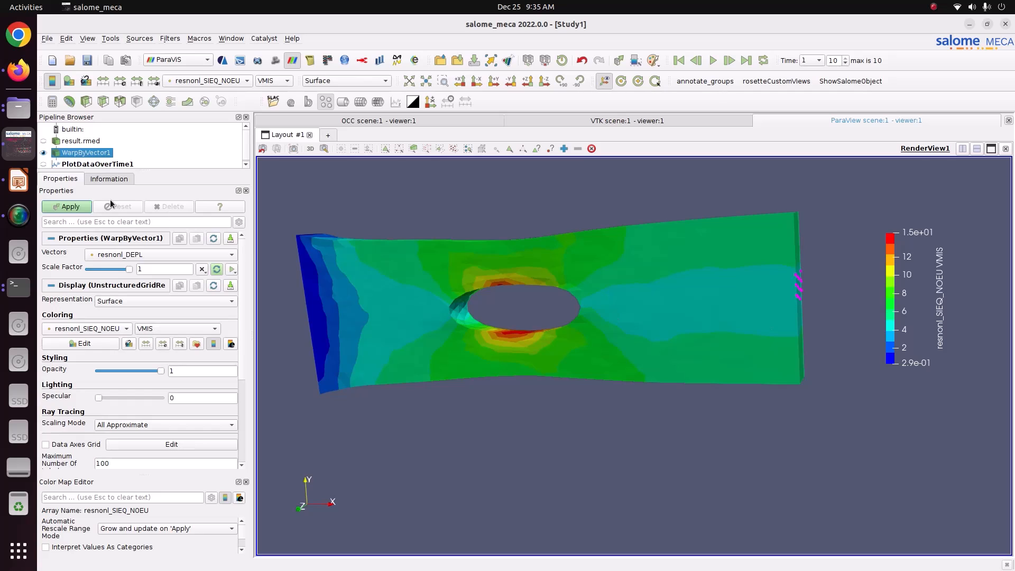
Apply PlotDataOverTime1 and plot only the resnonl_DEPL (0) series.
{"action": "left_click", "coordinate": [65, 207]}
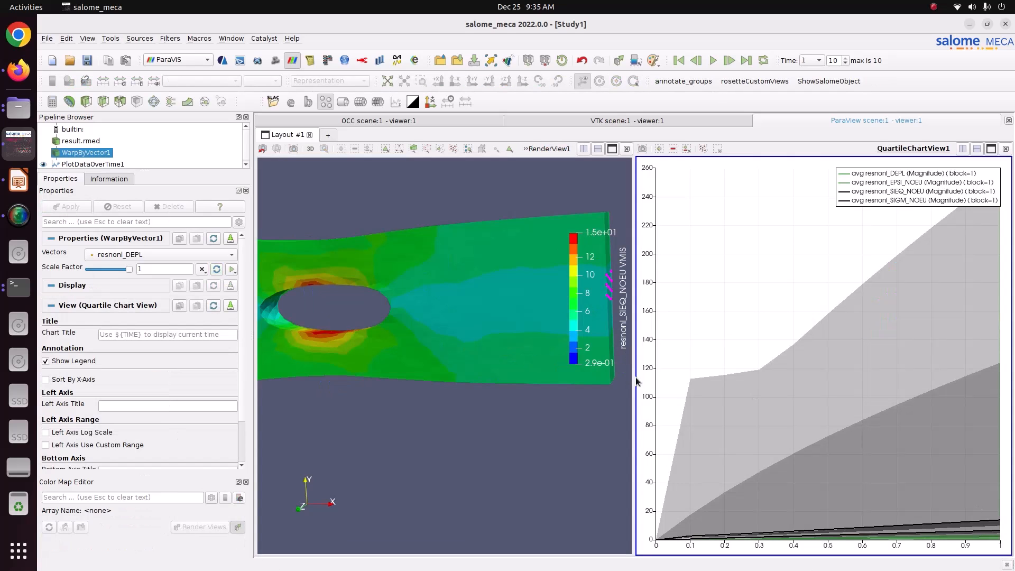
{"action": "left_click", "coordinate": [86, 164]}
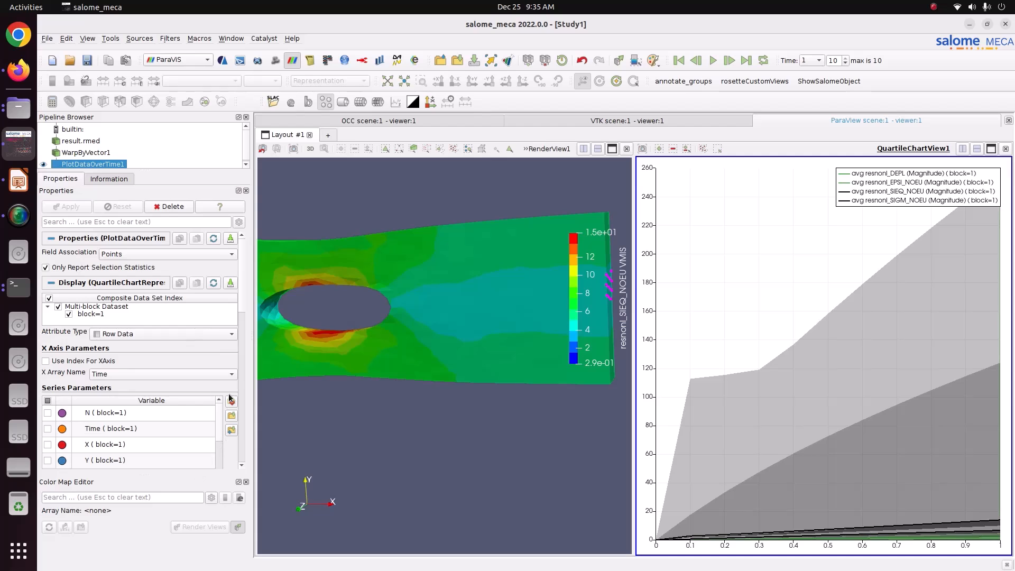
{"action": "scroll", "coordinate": [243, 308], "scroll_direction": "down", "scroll_amount": 1}
{"action": "left_click_drag", "start_coordinate": [242, 308], "coordinate": [242, 336]}
{"action": "left_click", "coordinate": [47, 294]}
{"action": "left_click", "coordinate": [47, 293]}
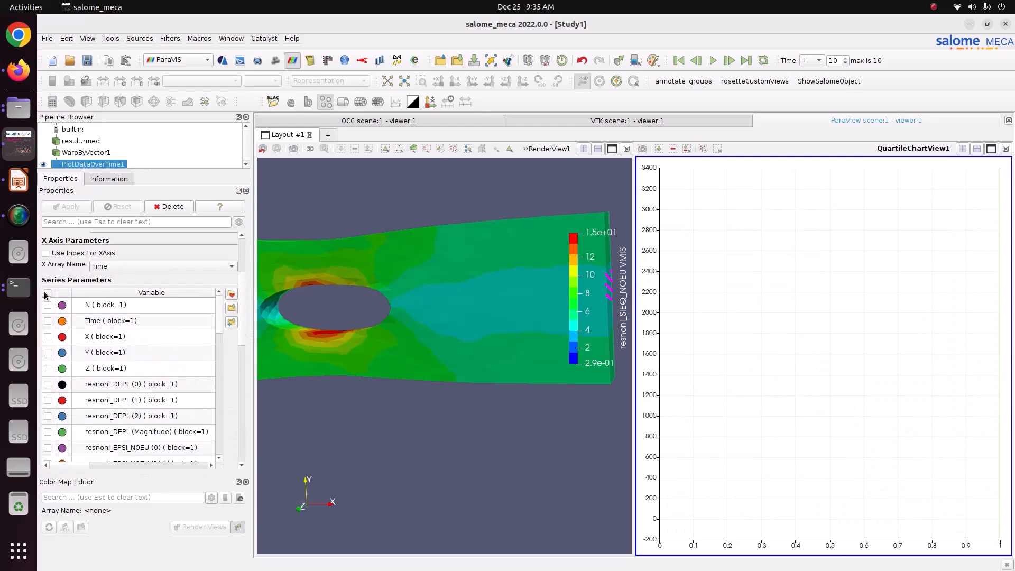
{"action": "left_click", "coordinate": [47, 385]}
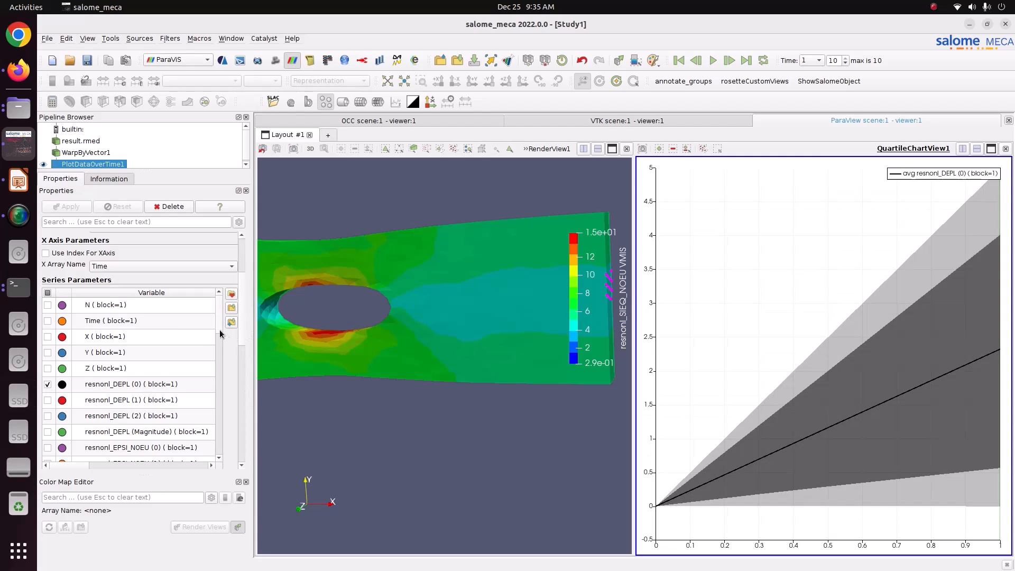
Turn off quartiles, ranges and average, showing only the maximum displacement line.
{"action": "scroll", "coordinate": [244, 342], "scroll_direction": "down", "scroll_amount": 10}
{"action": "left_click", "coordinate": [74, 324]}
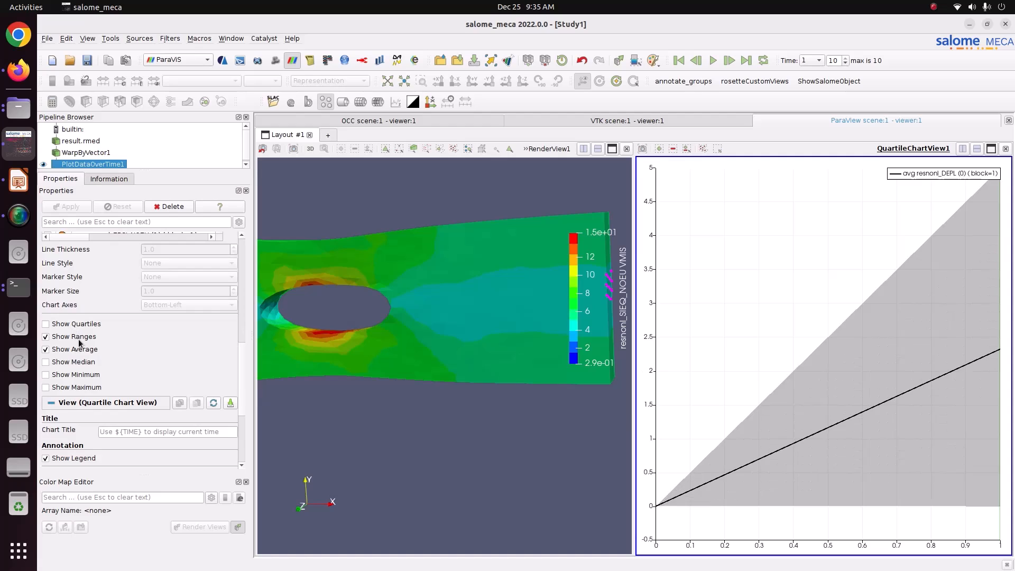
{"action": "left_click", "coordinate": [79, 338]}
{"action": "left_click", "coordinate": [79, 349]}
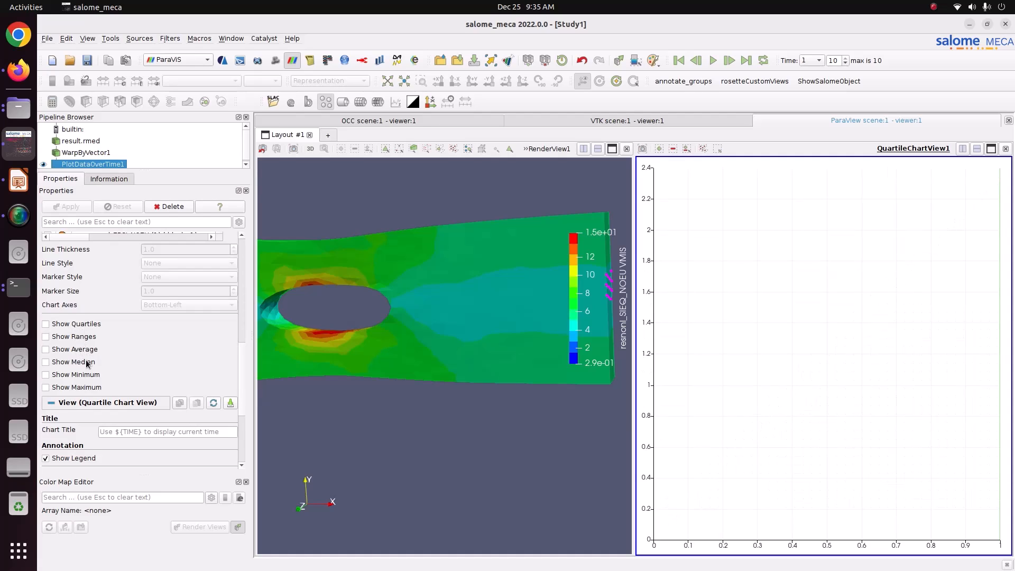
{"action": "left_click", "coordinate": [86, 389]}
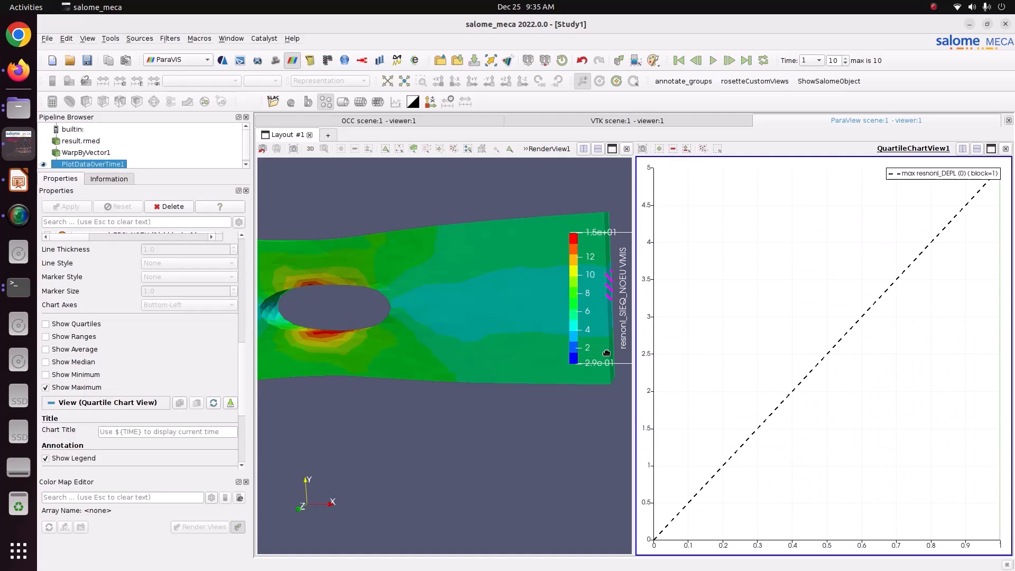
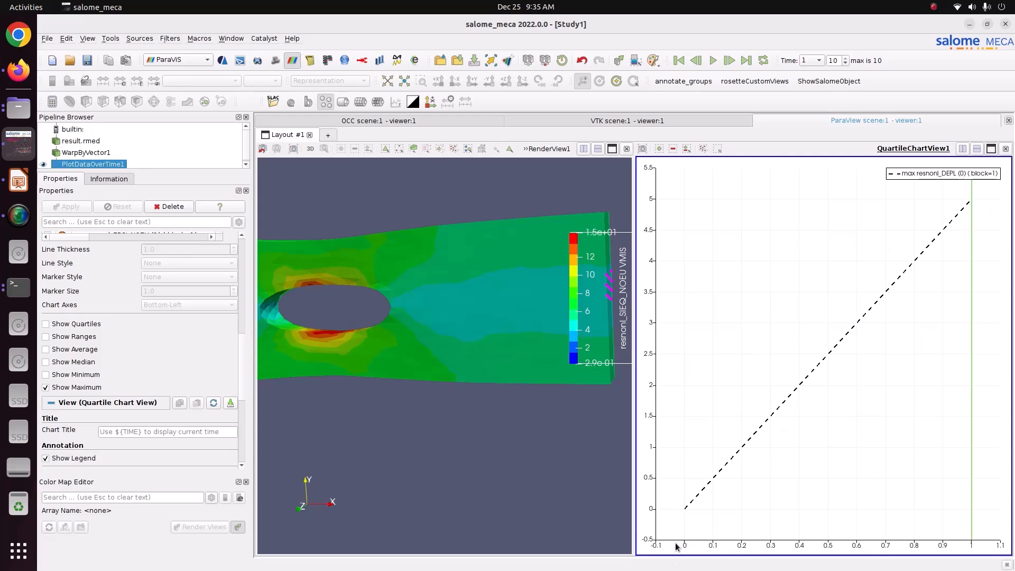
Use q3(resnonl_EPSI_NOEU (0)) strain as the chart's X axis array.
{"action": "mouse_move", "coordinate": [687, 513]}
{"action": "mouse_move", "coordinate": [972, 204]}
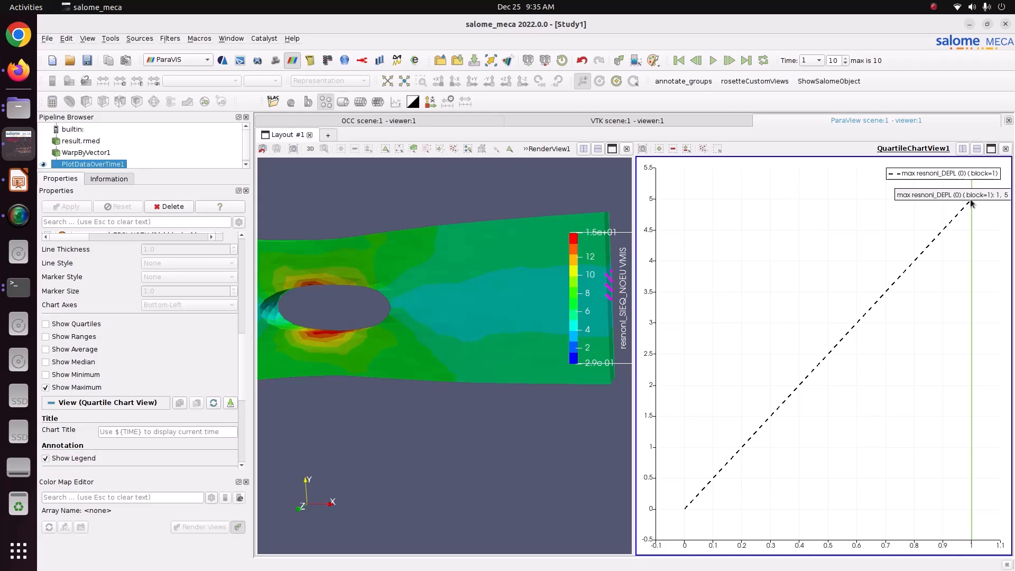
{"action": "scroll", "coordinate": [243, 381], "scroll_direction": "up", "scroll_amount": 5}
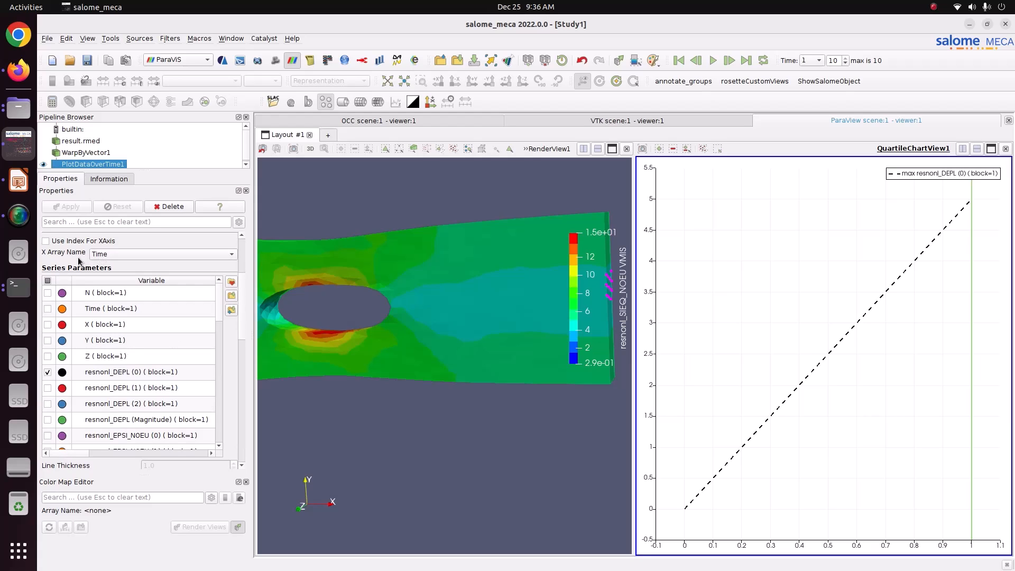
{"action": "left_click", "coordinate": [117, 253]}
{"action": "scroll", "coordinate": [148, 295], "scroll_direction": "up", "scroll_amount": 3}
{"action": "scroll", "coordinate": [148, 294], "scroll_direction": "up", "scroll_amount": 11}
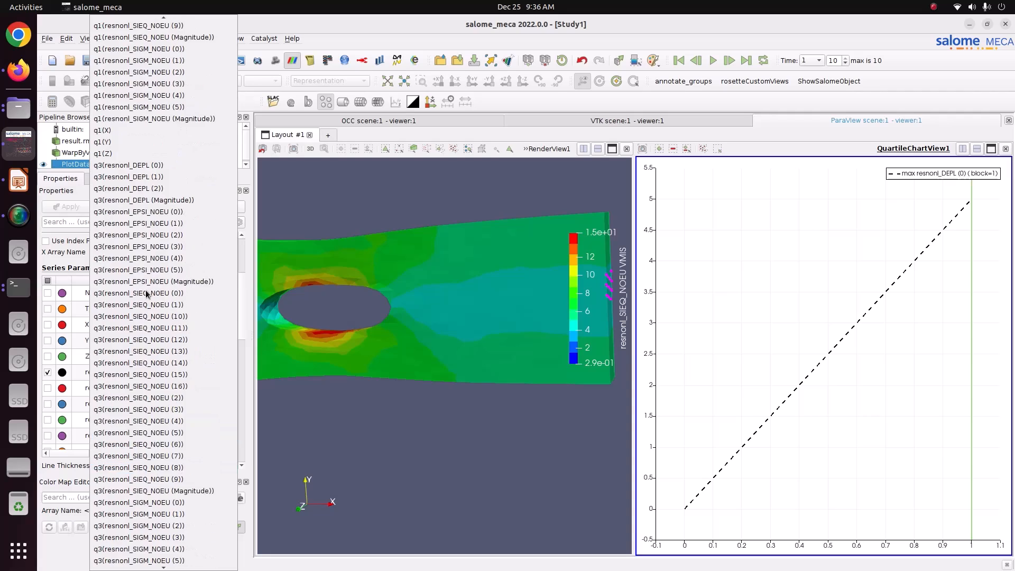
{"action": "left_click", "coordinate": [167, 211]}
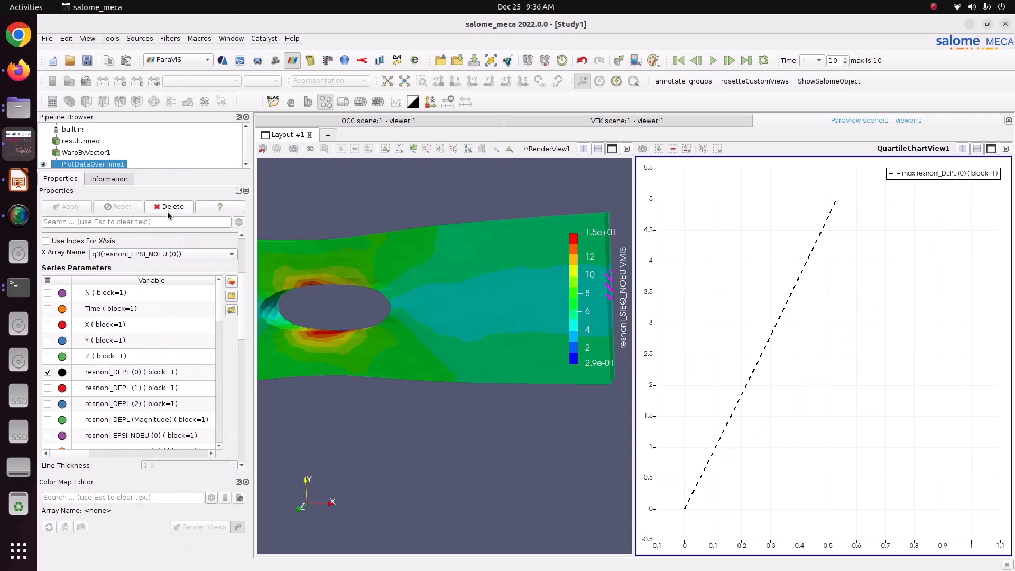
Swap the resnonl_DEPL (0) series for resnonl_SIEQ_NOEU (0) stress and fit the axes to the curve.
{"action": "left_click", "coordinate": [48, 372]}
{"action": "scroll", "coordinate": [141, 420], "scroll_direction": "down", "scroll_amount": 5}
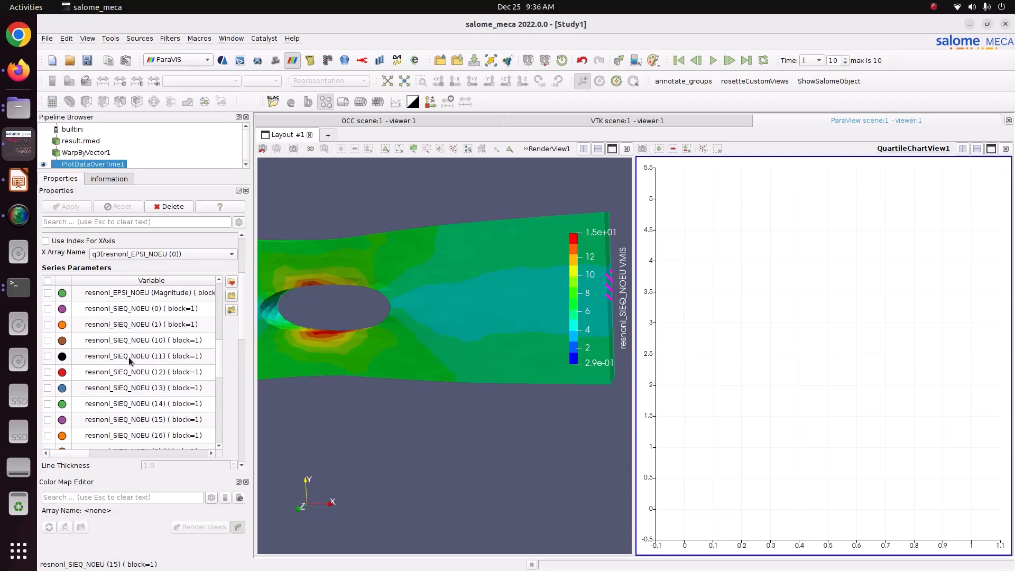
{"action": "left_click", "coordinate": [48, 309]}
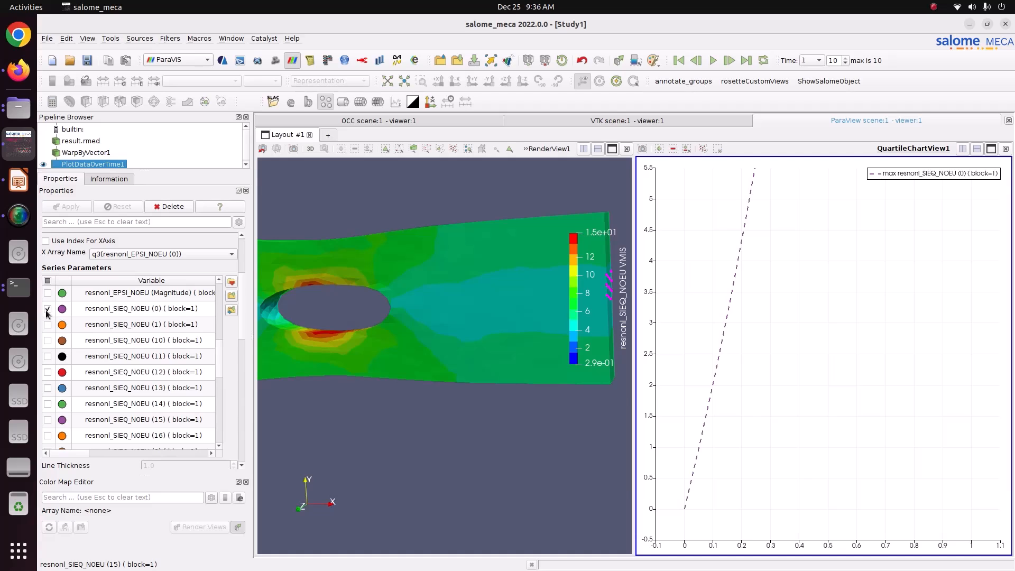
{"action": "left_click", "coordinate": [393, 82]}
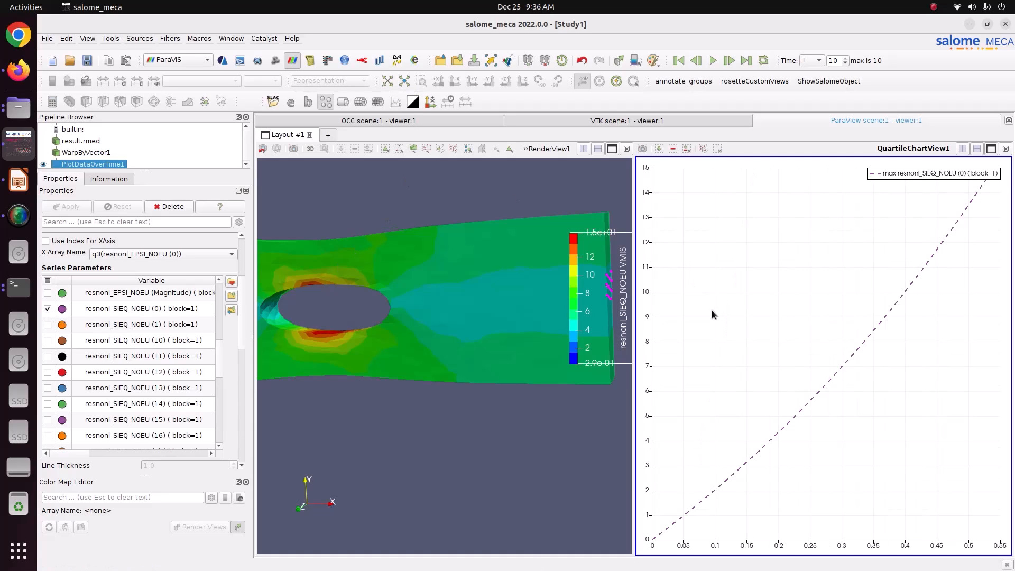
{"action": "scroll", "coordinate": [715, 315], "scroll_direction": "up", "scroll_amount": 2}
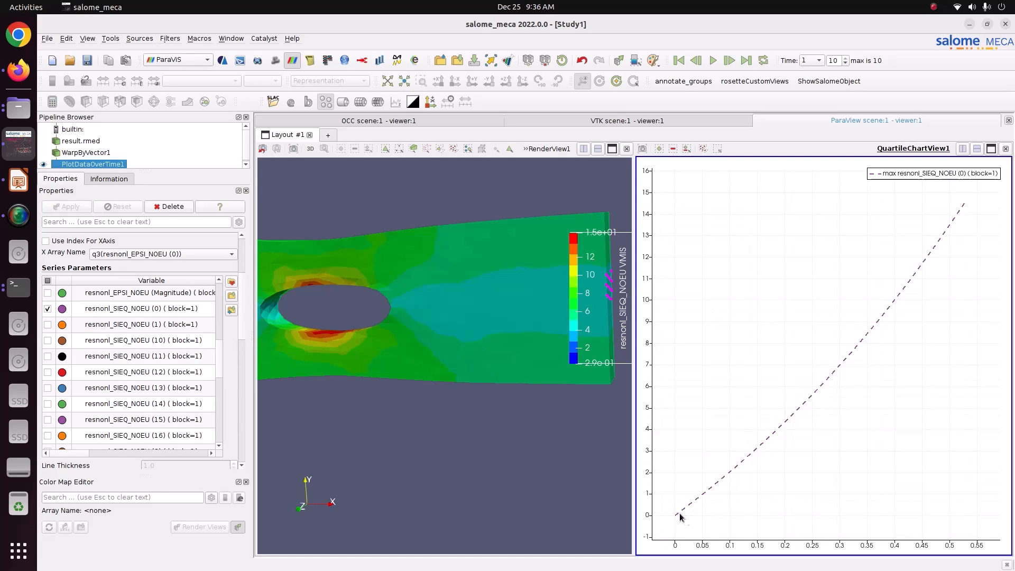